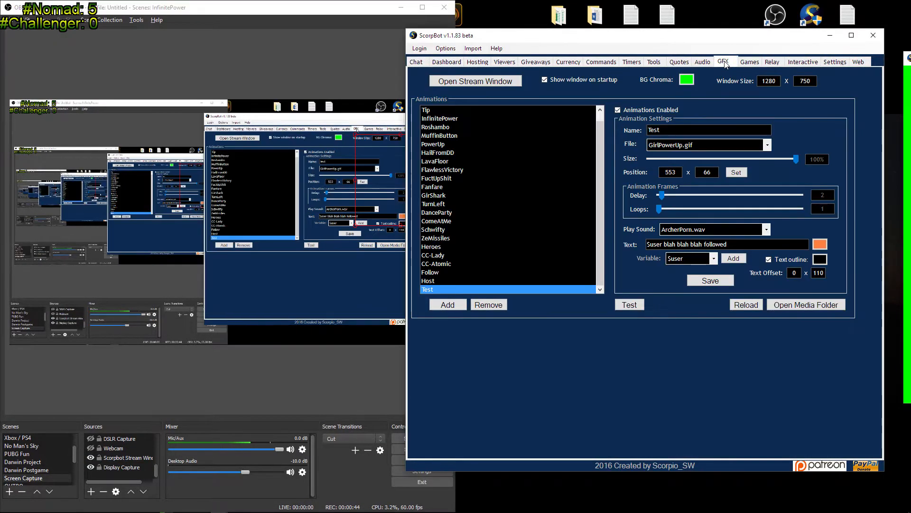
Show ScorpBot's GFX settings and bring the green Stream Window into view for inspection before moving it back off the visible desktop.
{"action": "left_click", "coordinate": [724, 62]}
{"action": "left_click", "coordinate": [907, 68]}
{"action": "left_click_drag", "start_coordinate": [908, 66], "coordinate": [164, 42]}
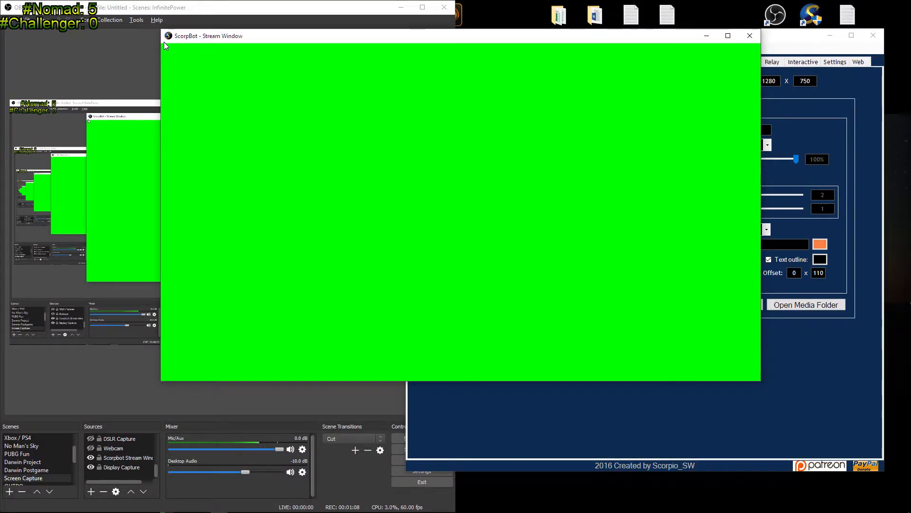
{"action": "left_click_drag", "start_coordinate": [164, 42], "coordinate": [210, 40]}
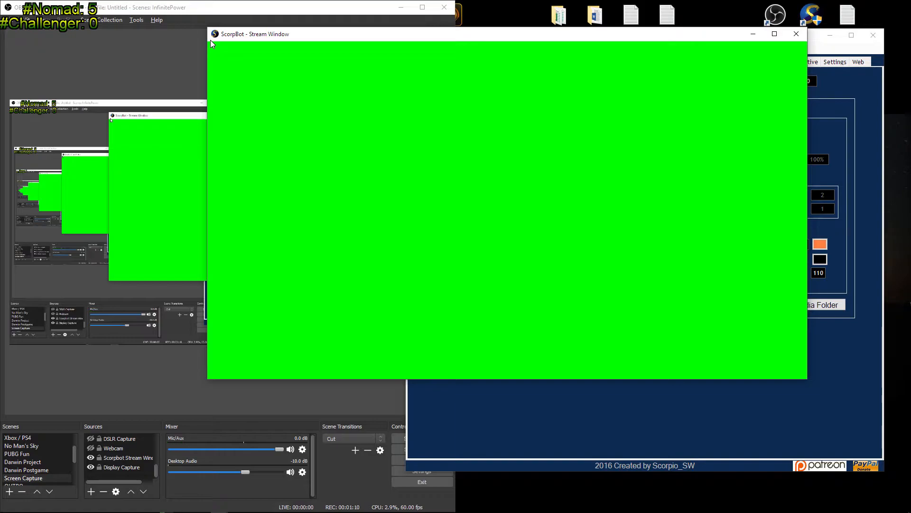
{"action": "left_click_drag", "start_coordinate": [210, 41], "coordinate": [907, 46]}
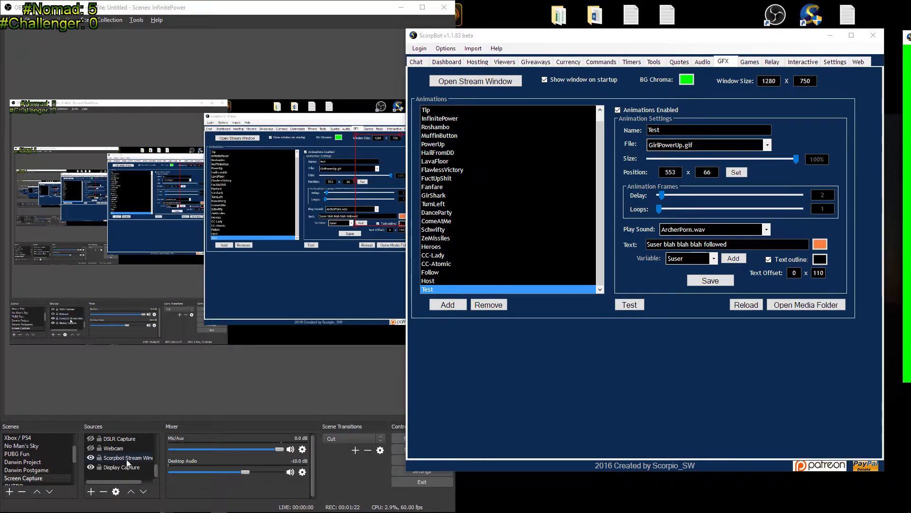
Review the source types that can be added to the Screen Capture scene in OBS, without adding one.
{"action": "left_click", "coordinate": [108, 459]}
{"action": "right_click", "coordinate": [108, 459]}
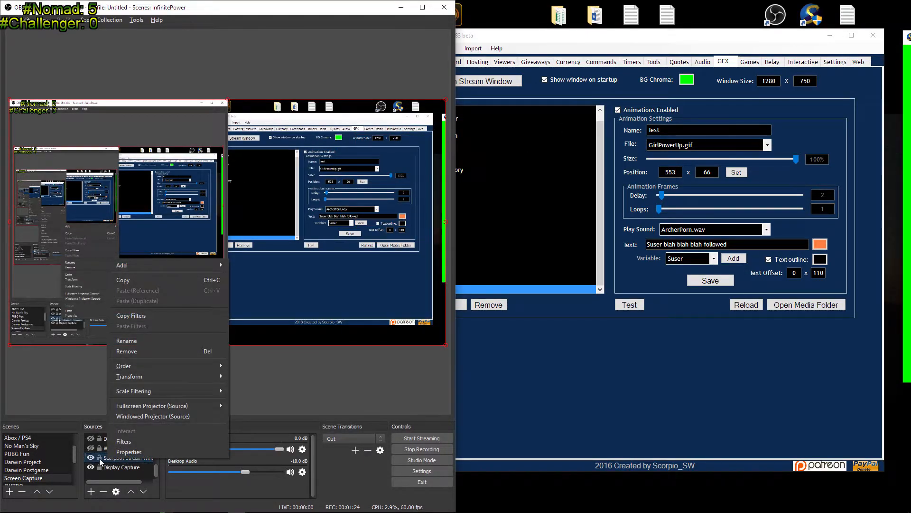
{"action": "left_click", "coordinate": [91, 496]}
{"action": "left_click", "coordinate": [91, 494]}
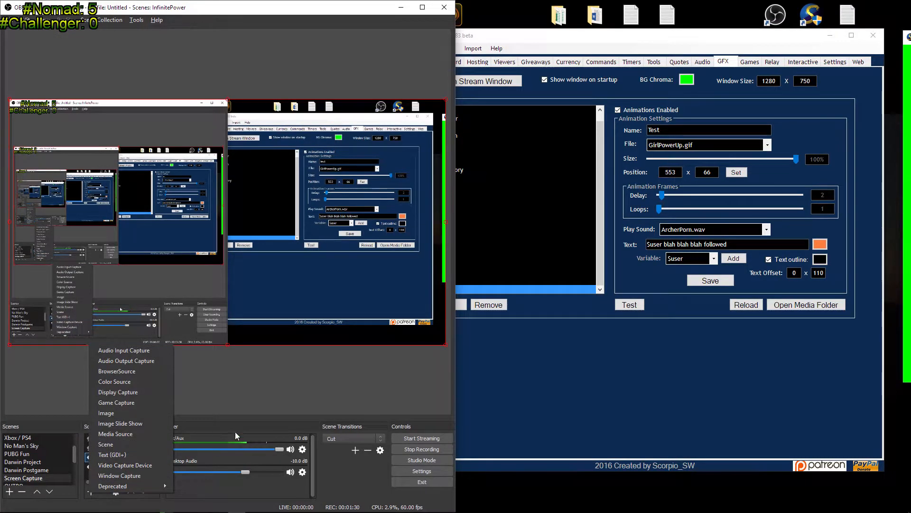
{"action": "left_click", "coordinate": [247, 398]}
Set the Scorpbot Stream Window source to capture [ScorpBot.exe]: ScorpBot - Stream Window with match priority "Window title must match".
{"action": "right_click", "coordinate": [135, 457]}
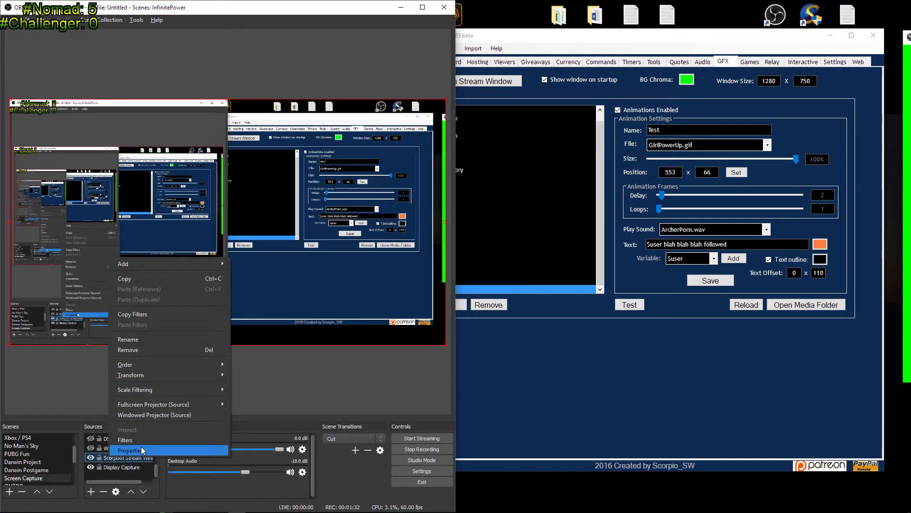
{"action": "left_click", "coordinate": [141, 447]}
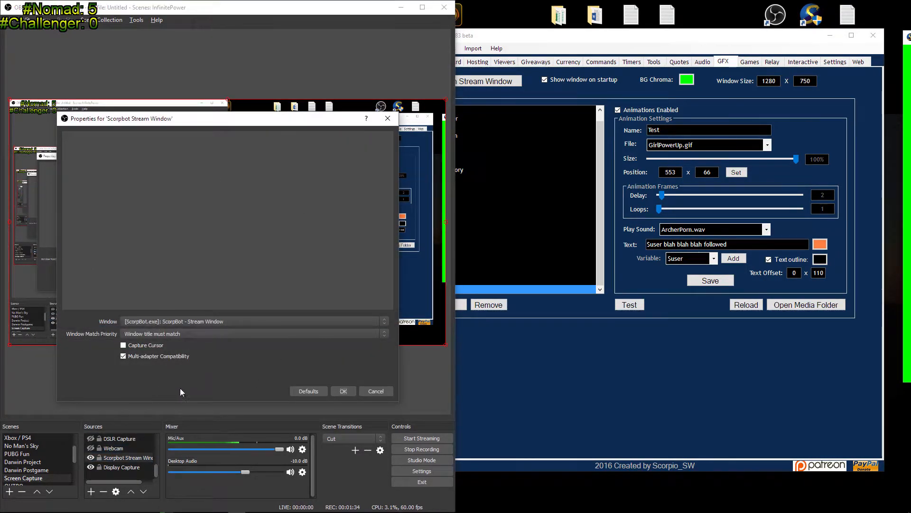
{"action": "left_click", "coordinate": [214, 323]}
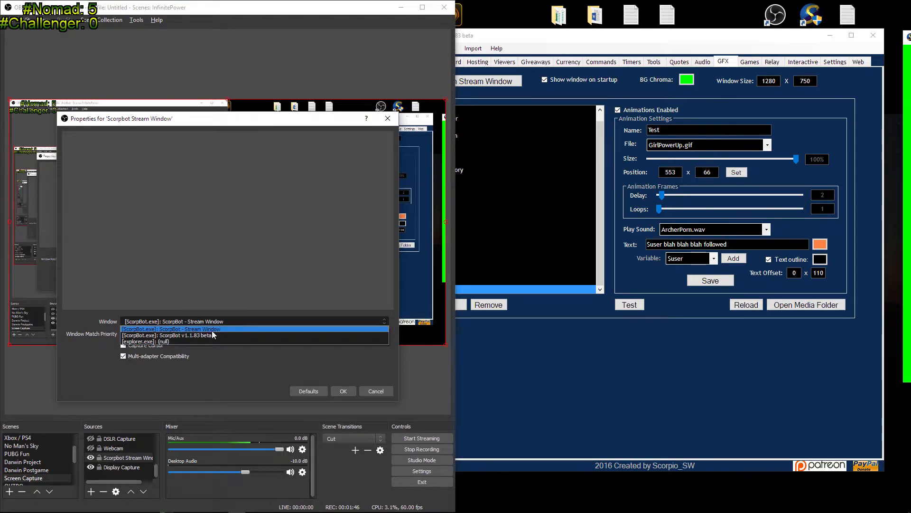
{"action": "left_click", "coordinate": [223, 326]}
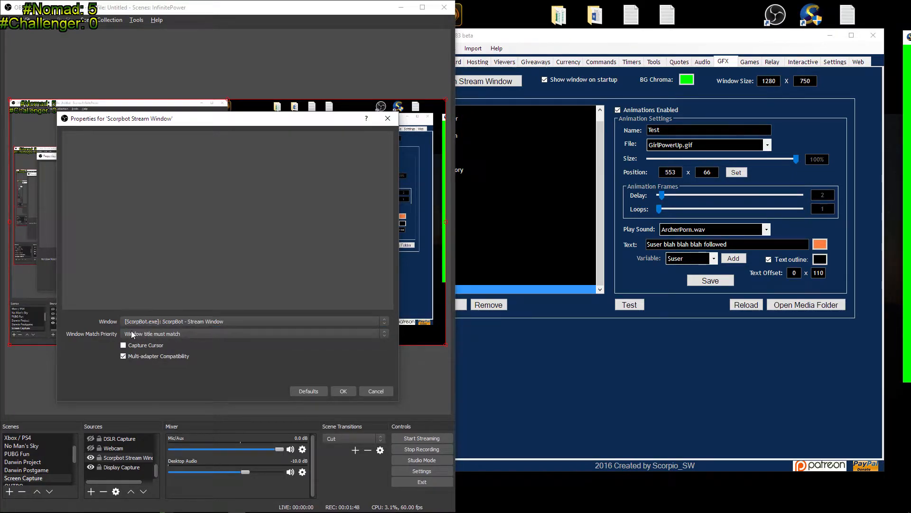
{"action": "left_click", "coordinate": [196, 334]}
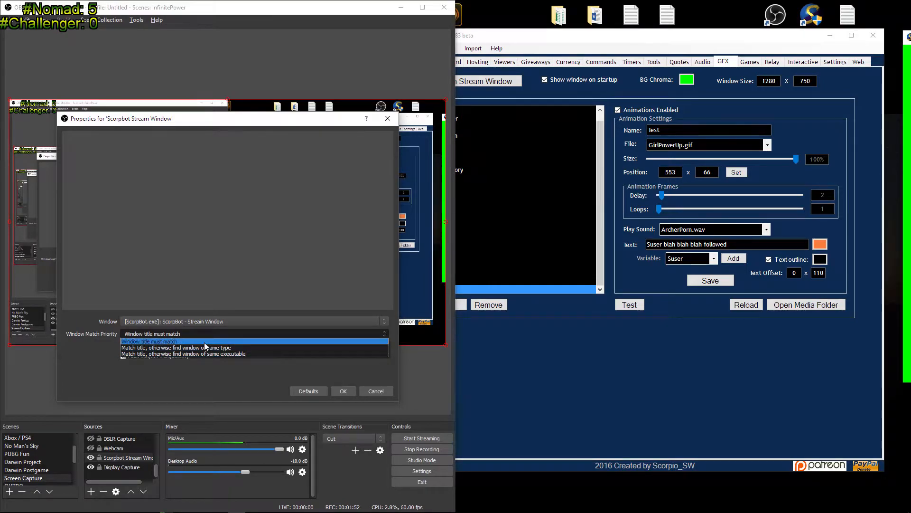
{"action": "left_click", "coordinate": [175, 343]}
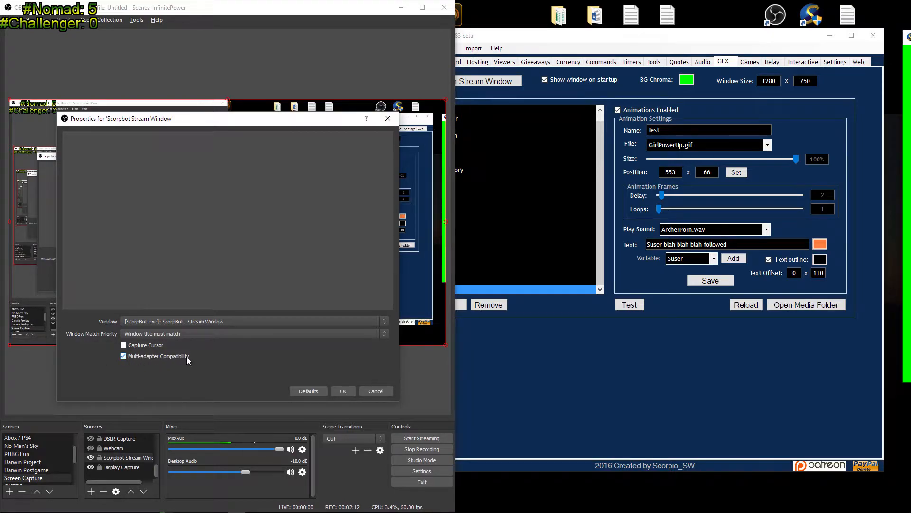
{"action": "left_click", "coordinate": [344, 391]}
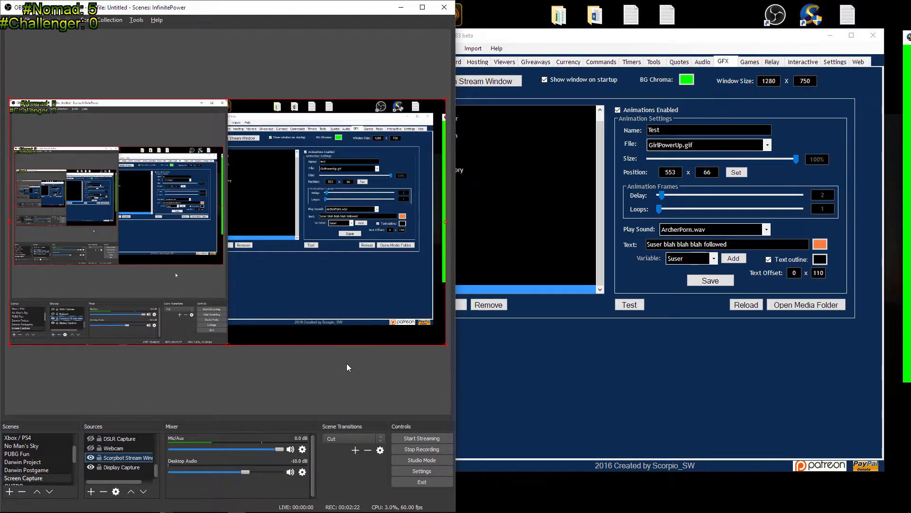
Examine the Scorpbot Stream Window source's Chroma Key filter settings and the list of effect filters that can be added.
{"action": "right_click", "coordinate": [111, 461]}
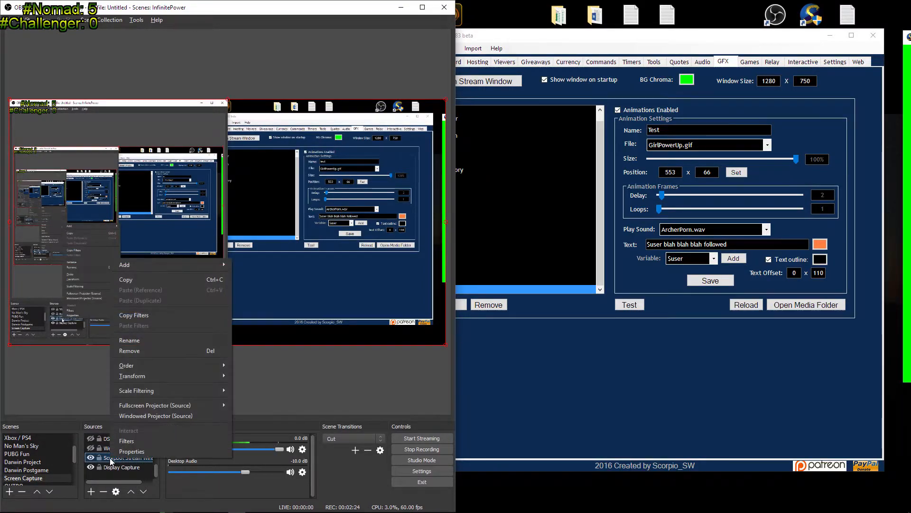
{"action": "left_click", "coordinate": [124, 446]}
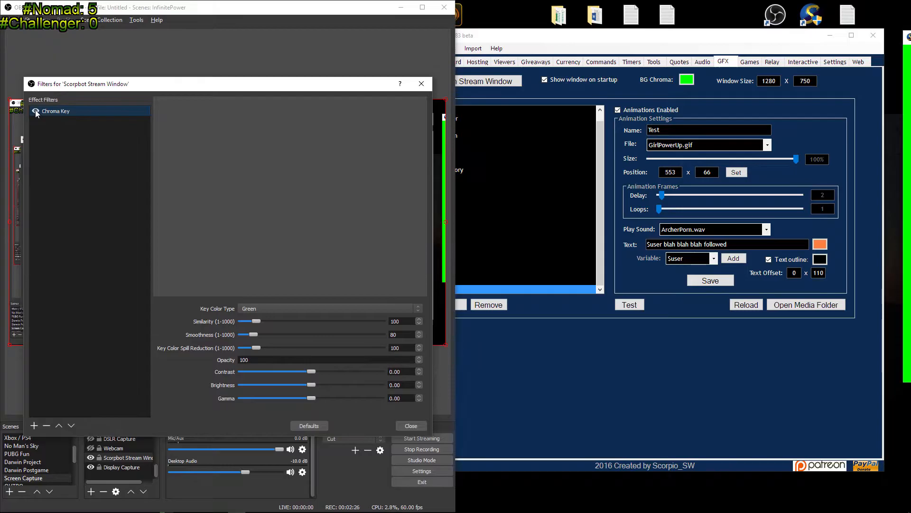
{"action": "left_click", "coordinate": [35, 111]}
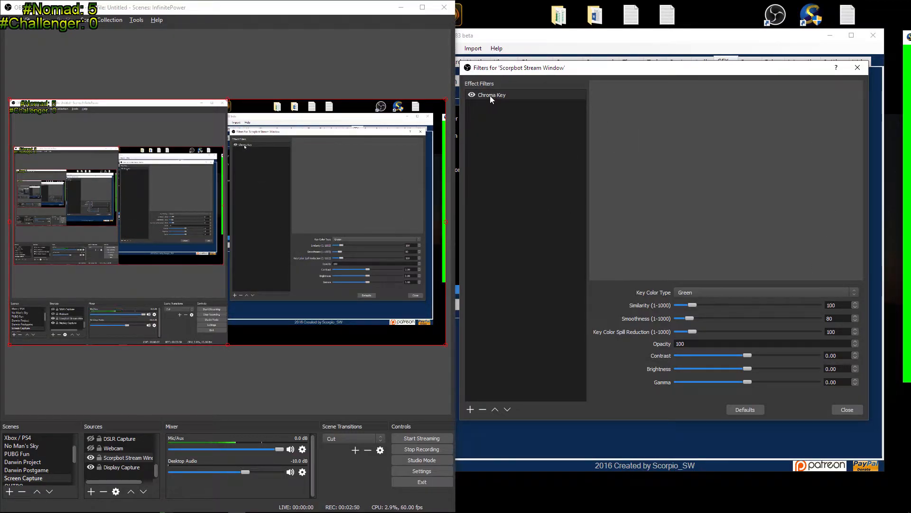
{"action": "left_click", "coordinate": [471, 409]}
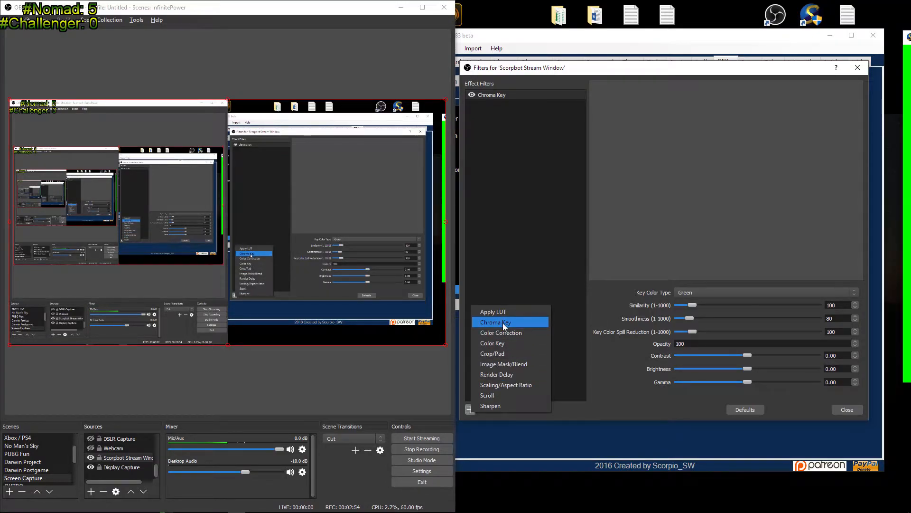
{"action": "left_click", "coordinate": [531, 118]}
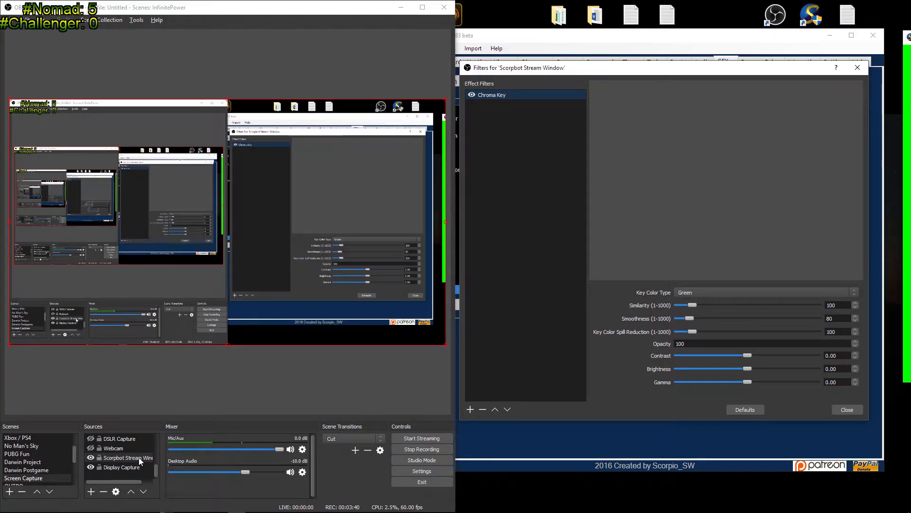
Move the Scorpbot Stream Window source several places up the source order and back down to just above Display Capture.
{"action": "left_click", "coordinate": [130, 492]}
{"action": "left_click", "coordinate": [131, 491]}
{"action": "left_click", "coordinate": [131, 492]}
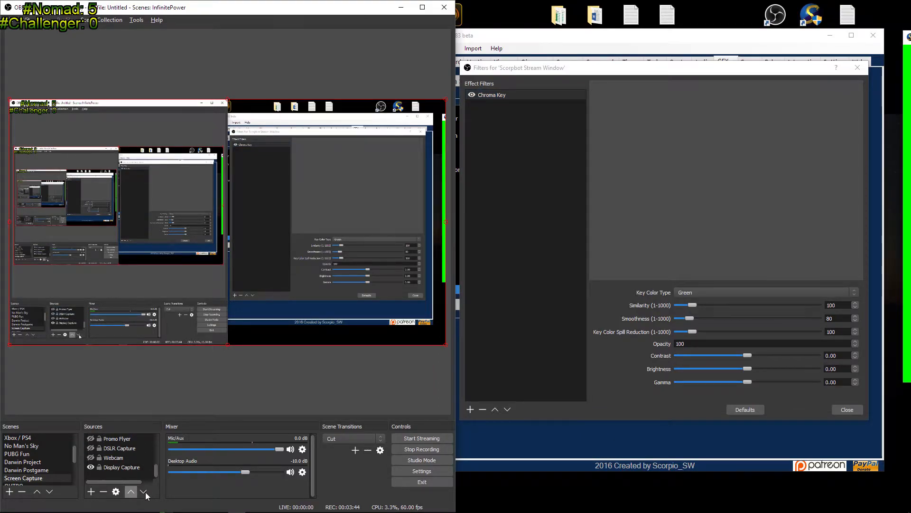
{"action": "left_click", "coordinate": [143, 491]}
{"action": "left_click", "coordinate": [144, 492]}
{"action": "left_click", "coordinate": [144, 491]}
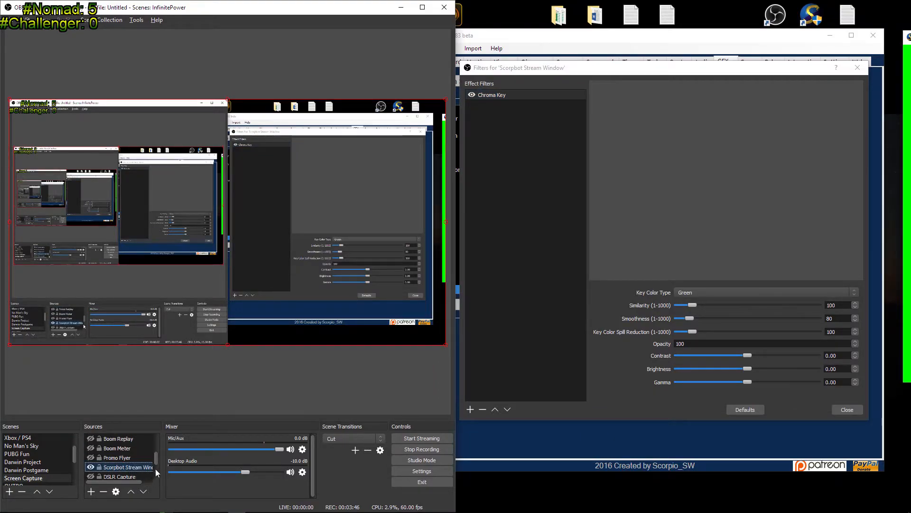
{"action": "left_click", "coordinate": [143, 491]}
{"action": "left_click", "coordinate": [144, 492]}
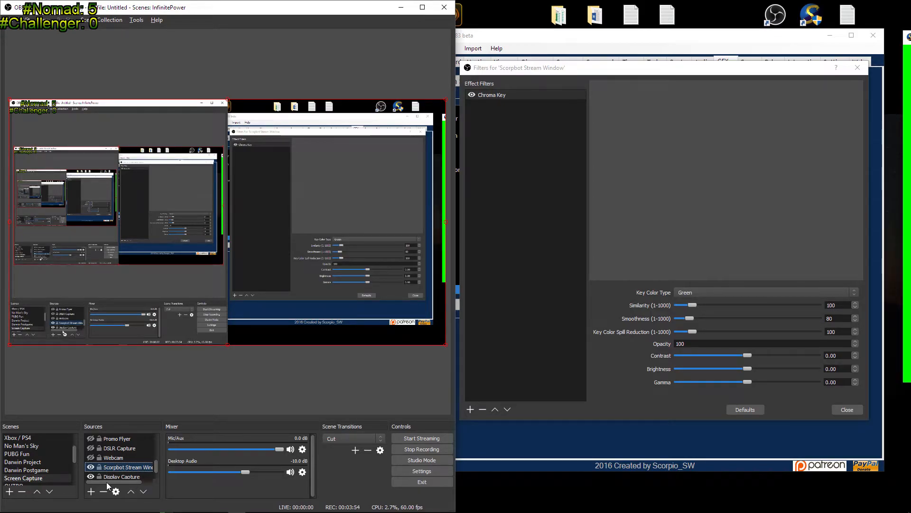
Check the order of the scene's sources and close the Scorpbot Stream Window filters.
{"action": "left_click_drag", "start_coordinate": [155, 473], "coordinate": [153, 452]}
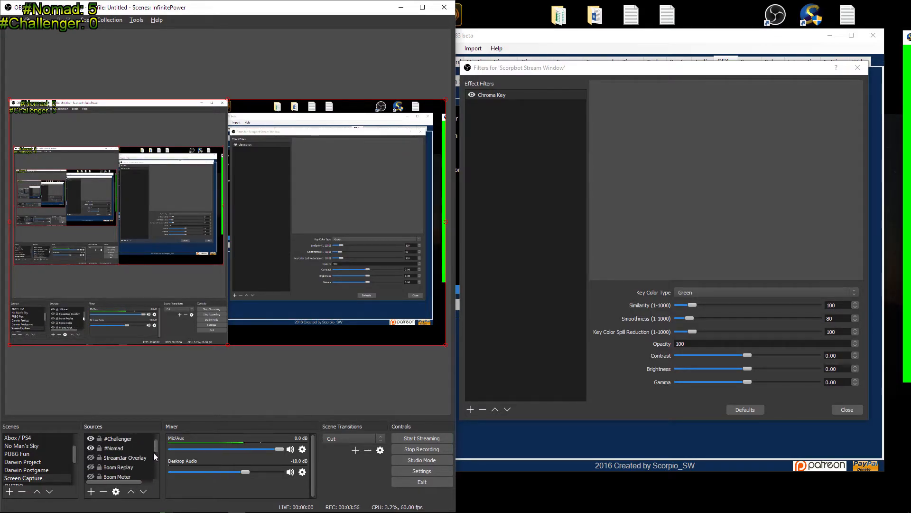
{"action": "scroll", "coordinate": [152, 454], "scroll_direction": "down", "scroll_amount": 1}
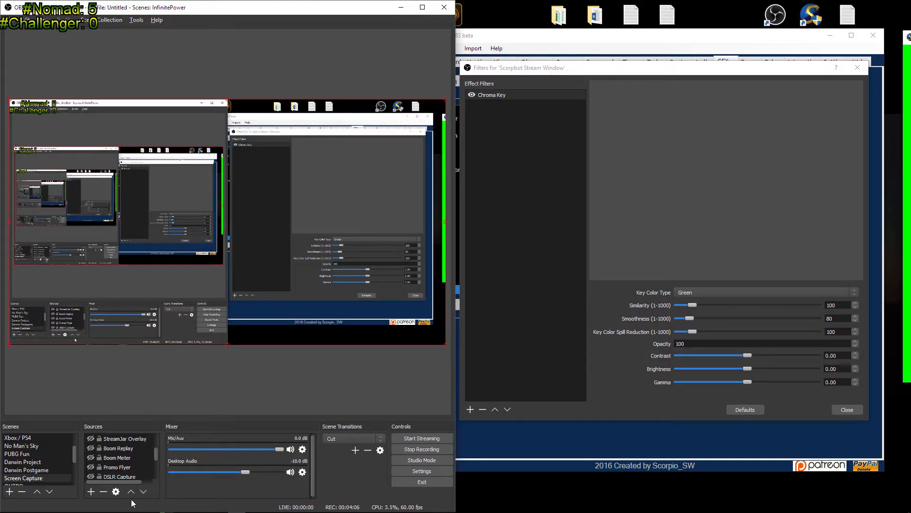
{"action": "scroll", "coordinate": [156, 456], "scroll_direction": "down", "scroll_amount": 2}
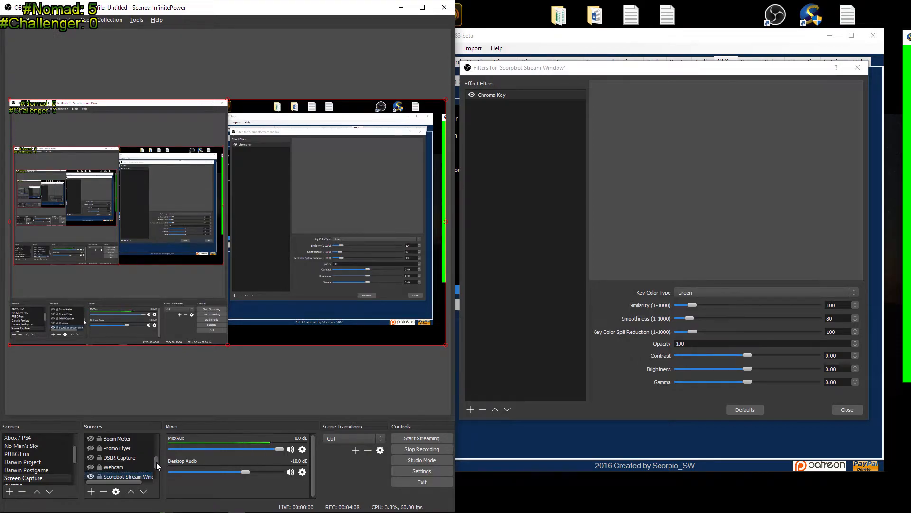
{"action": "left_click_drag", "start_coordinate": [689, 69], "coordinate": [380, 111]}
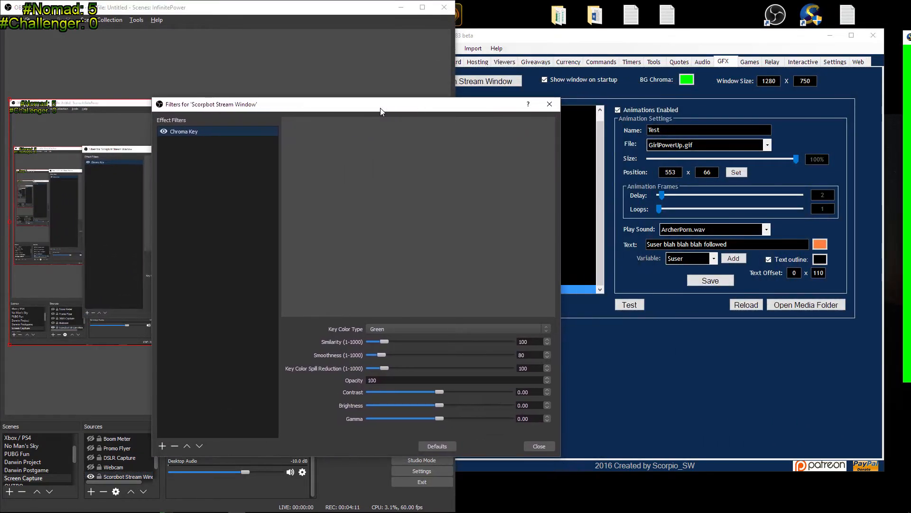
{"action": "left_click", "coordinate": [540, 446]}
Switch to ScorpBot, review the Music and SFX audio settings, and view the SFX sound folder before closing it.
{"action": "left_click_drag", "start_coordinate": [679, 35], "coordinate": [384, 28]}
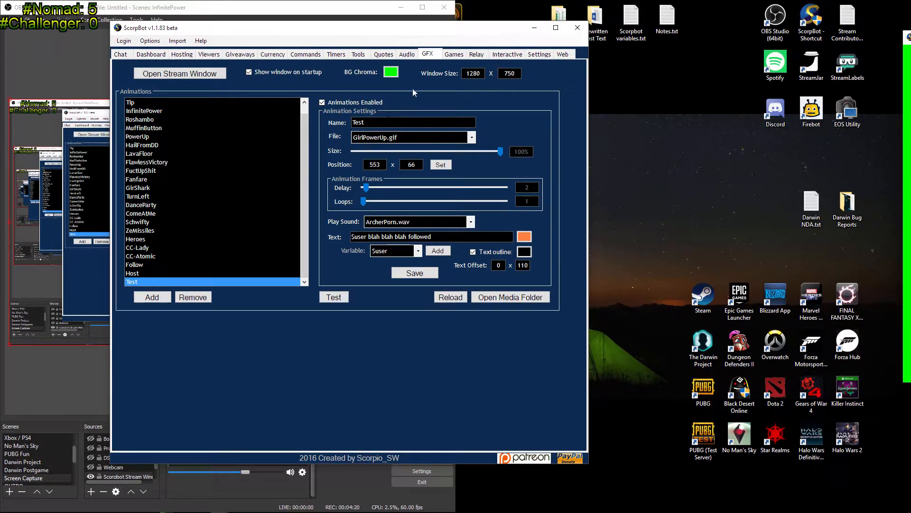
{"action": "left_click", "coordinate": [407, 54]}
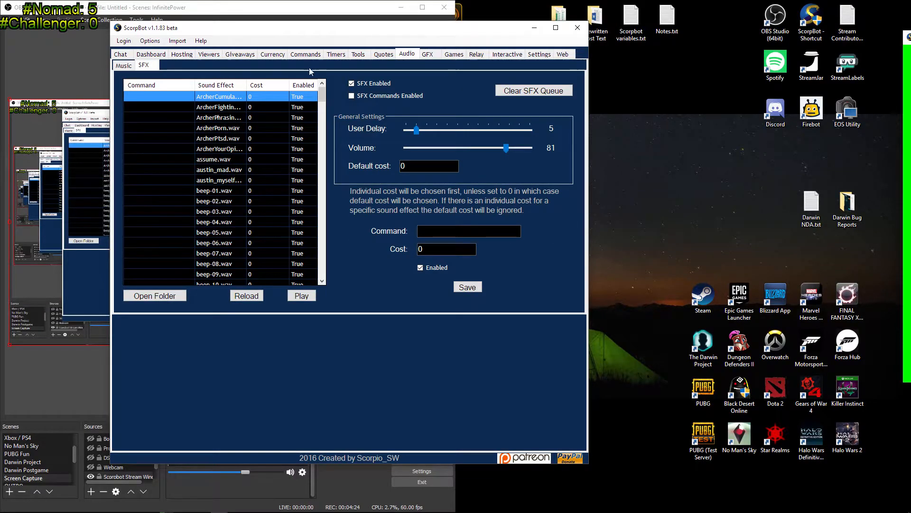
{"action": "left_click", "coordinate": [125, 66]}
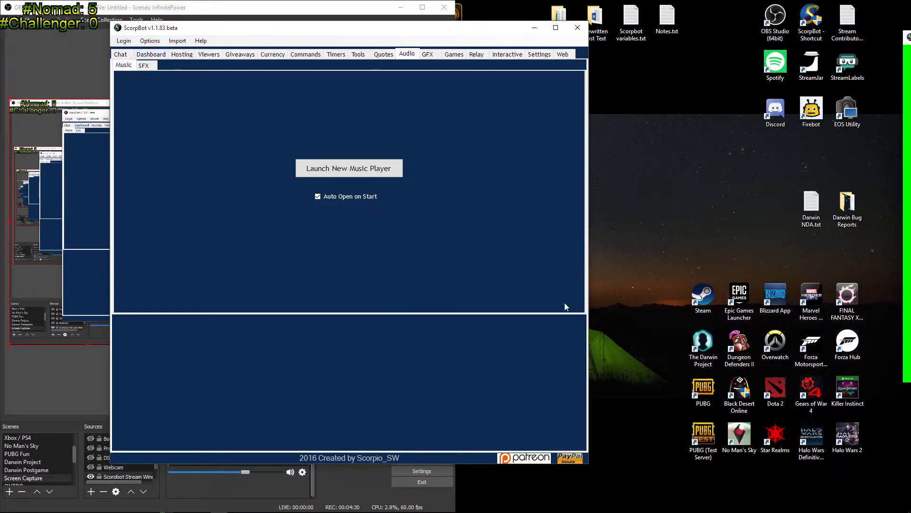
{"action": "left_click", "coordinate": [144, 66]}
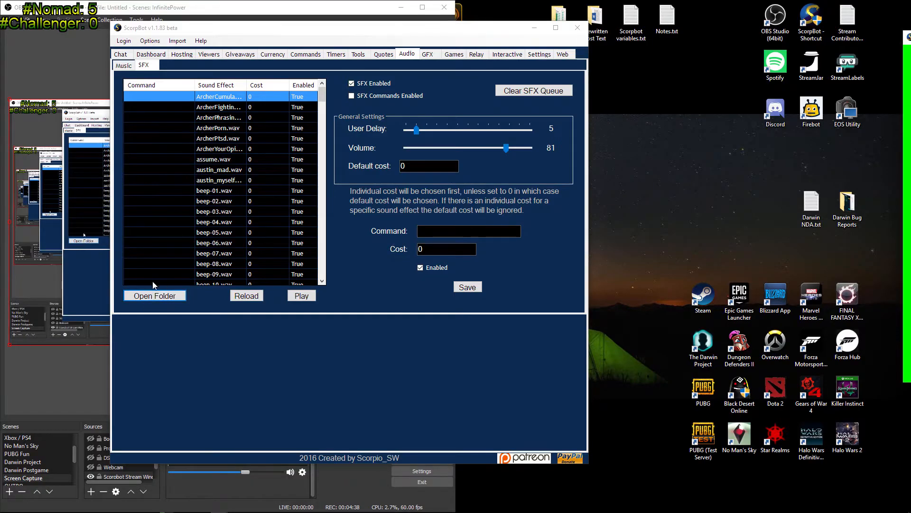
{"action": "left_click", "coordinate": [155, 295]}
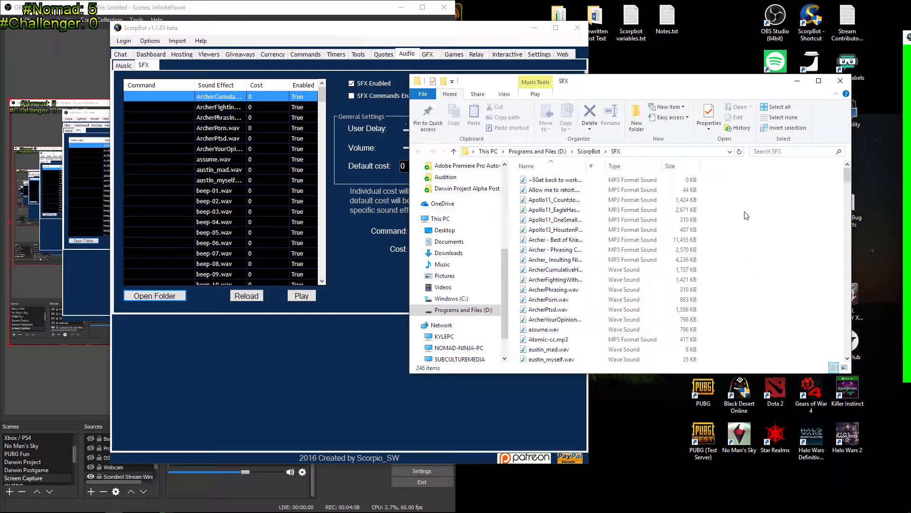
{"action": "left_click", "coordinate": [841, 82]}
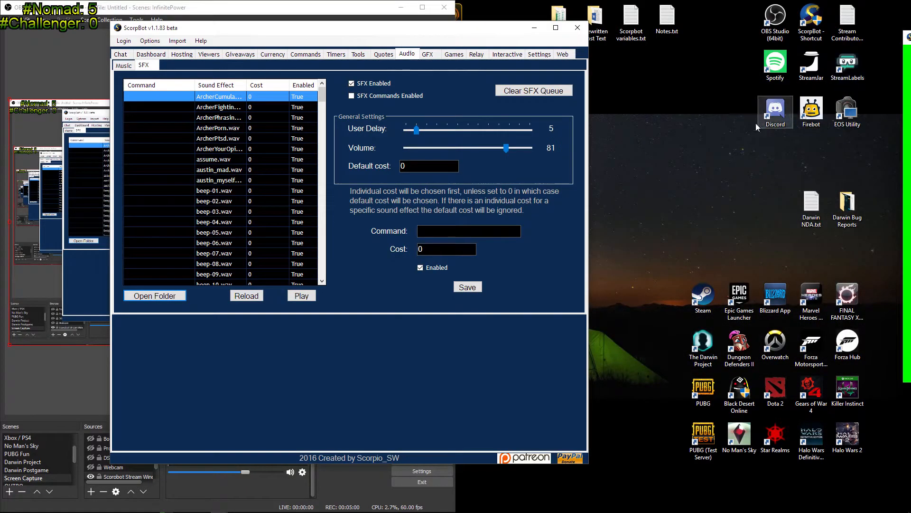
View the media folder that holds the GFX animation files and close it again.
{"action": "left_click", "coordinate": [428, 55]}
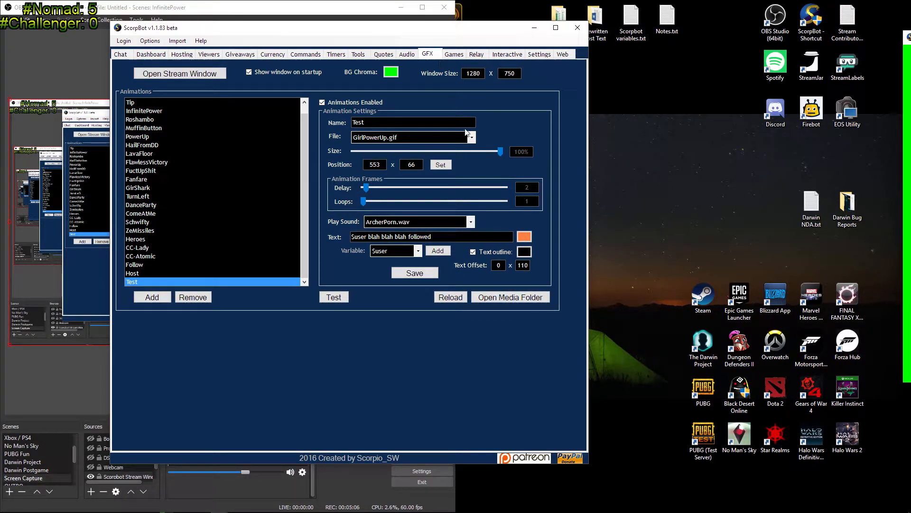
{"action": "left_click", "coordinate": [522, 297]}
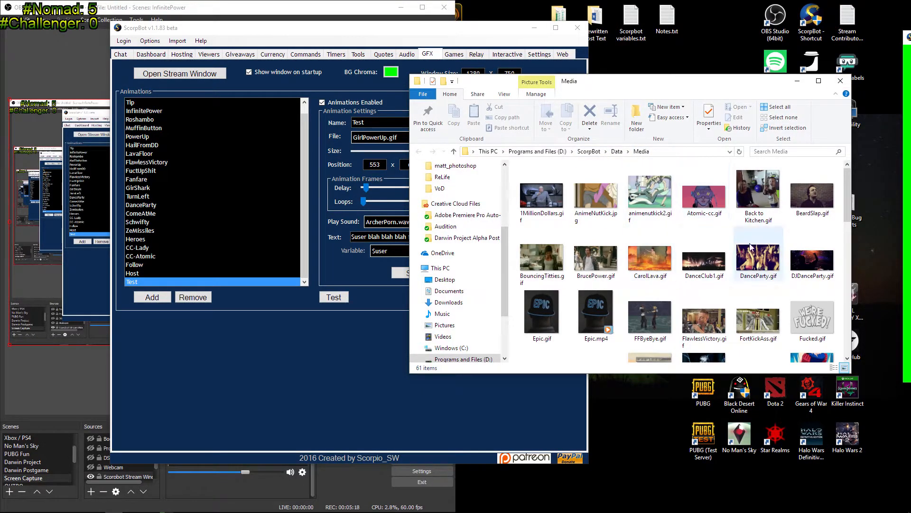
{"action": "left_click", "coordinate": [840, 79]}
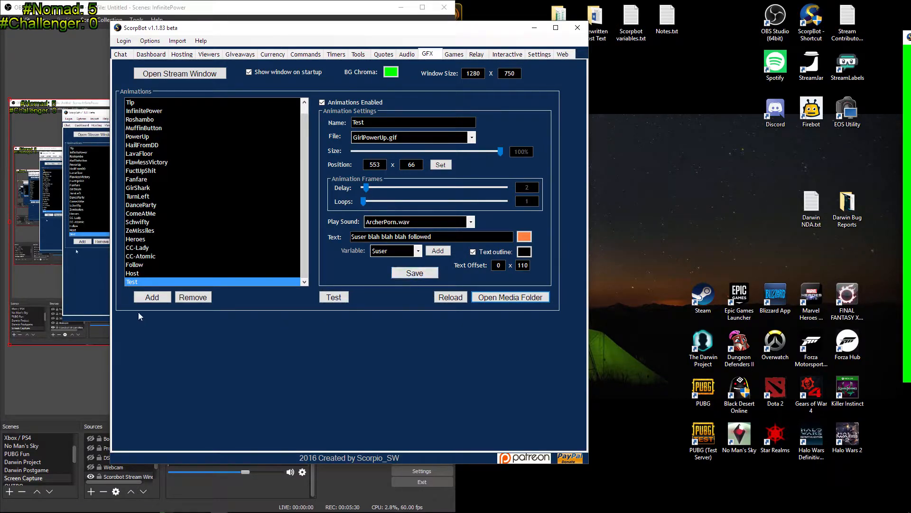
Add a new animation to the GFX animations list and select it to show its settings.
{"action": "left_click", "coordinate": [153, 298]}
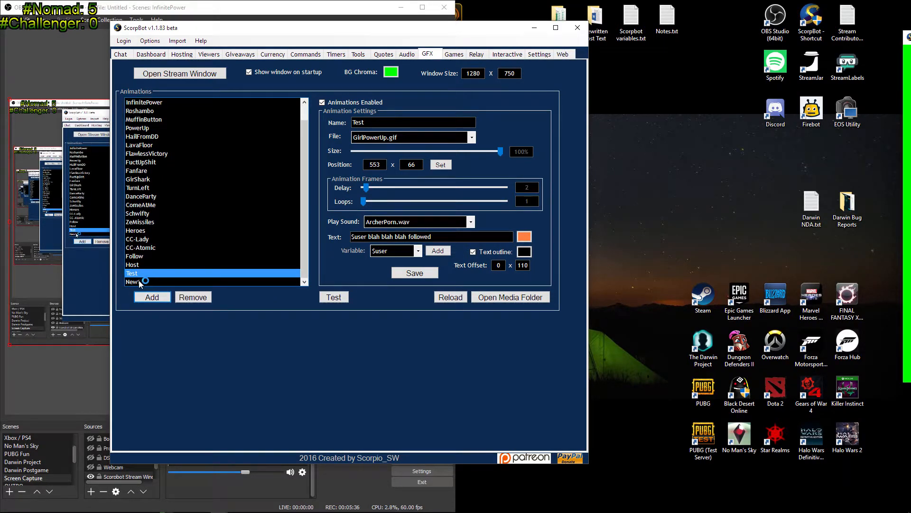
{"action": "left_click", "coordinate": [157, 283]}
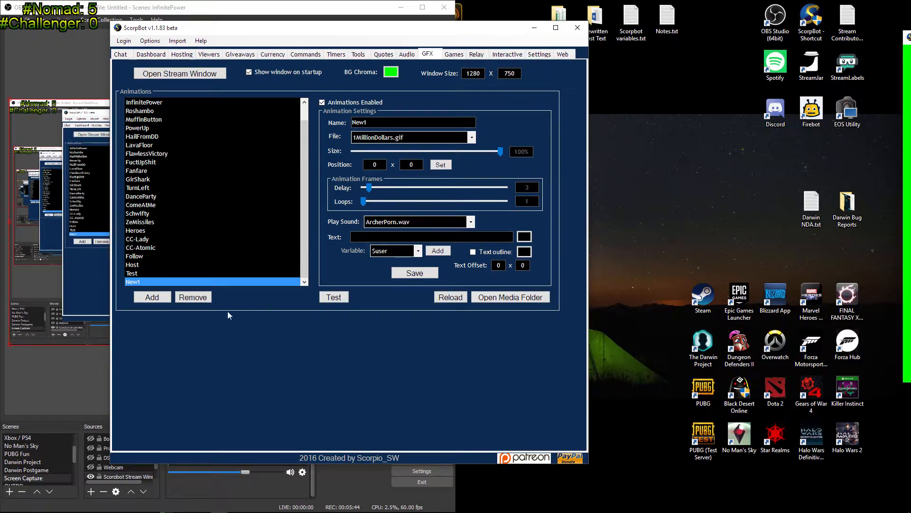
Remove the existing Test animation from the GFX animations list and select the New1 animation.
{"action": "left_click", "coordinate": [199, 302]}
{"action": "left_click", "coordinate": [188, 299]}
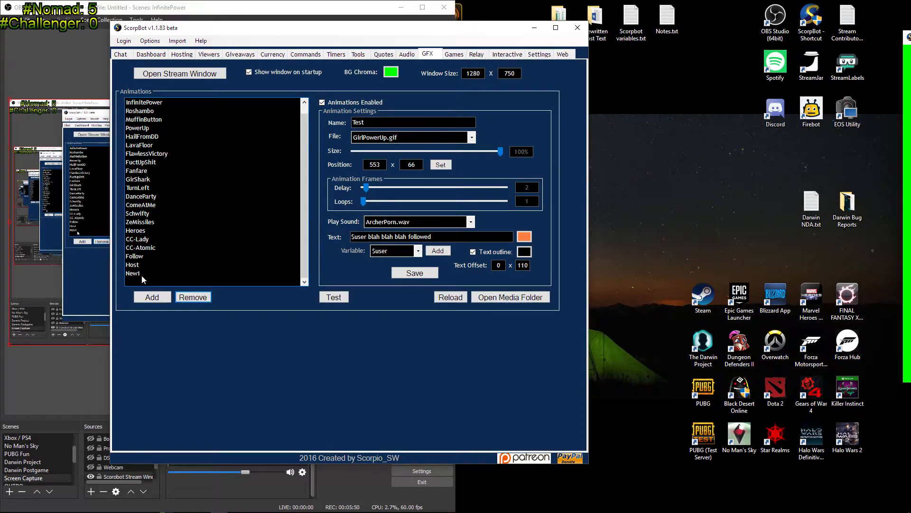
{"action": "left_click", "coordinate": [139, 275]}
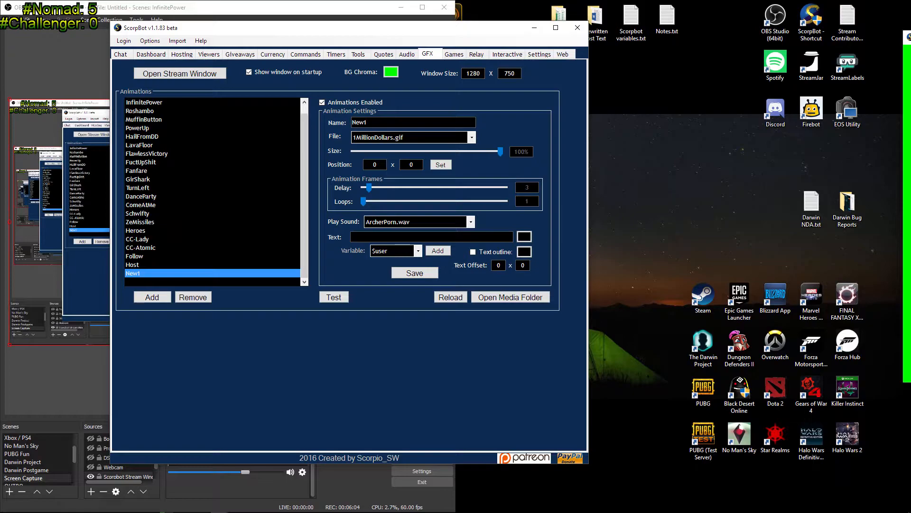
Name the New1 animation Test and choose animenutkick2.gif as its file.
{"action": "double_click", "coordinate": [360, 122]}
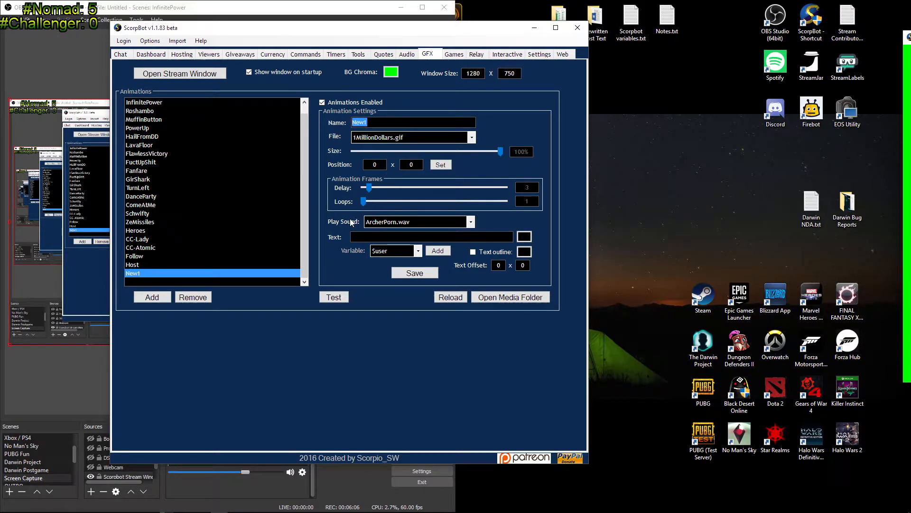
{"action": "type", "text": "Test"}
{"action": "left_click", "coordinate": [470, 139]}
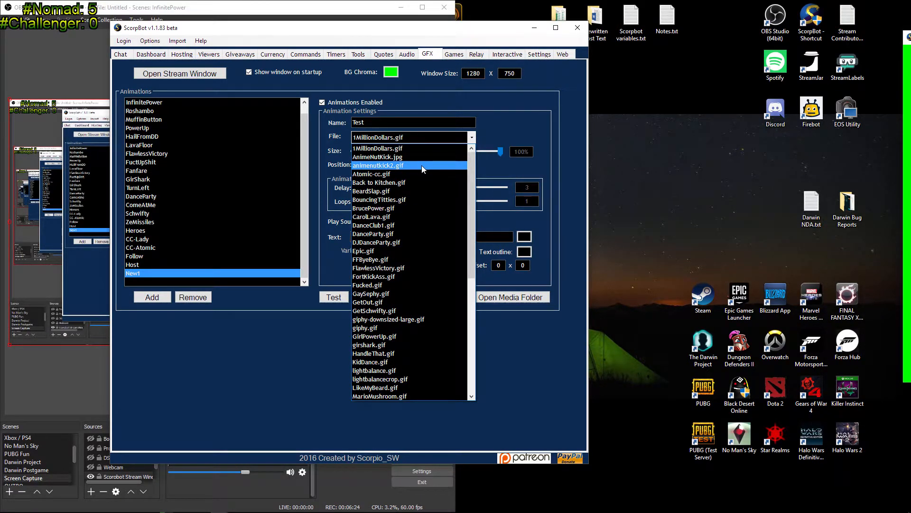
{"action": "left_click", "coordinate": [391, 166]}
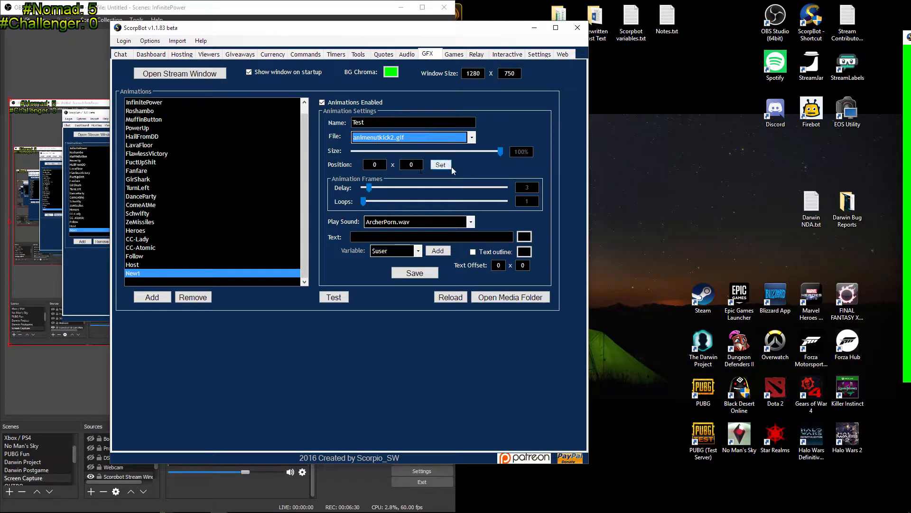
Bring the Stream Window into view beside the animation settings and place the animation frame at about 381 x 47.
{"action": "left_click_drag", "start_coordinate": [906, 42], "coordinate": [314, 15]}
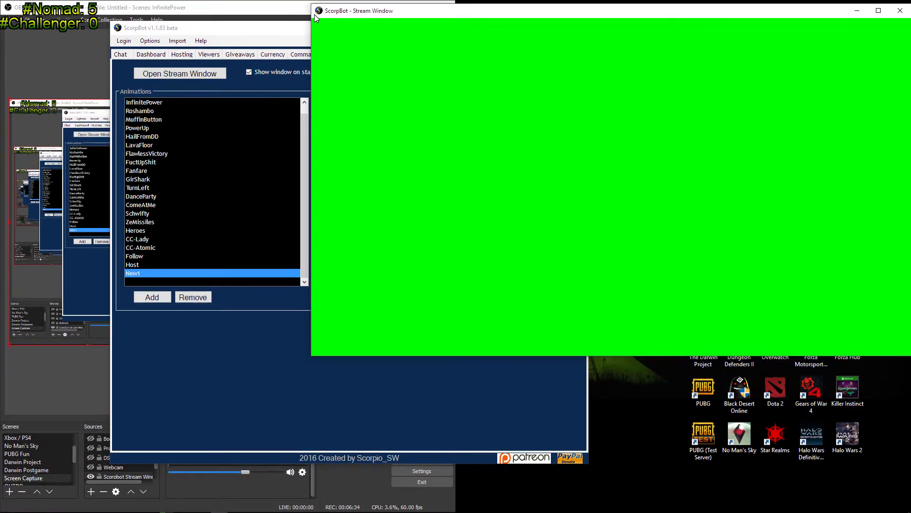
{"action": "left_click_drag", "start_coordinate": [258, 35], "coordinate": [145, 82]}
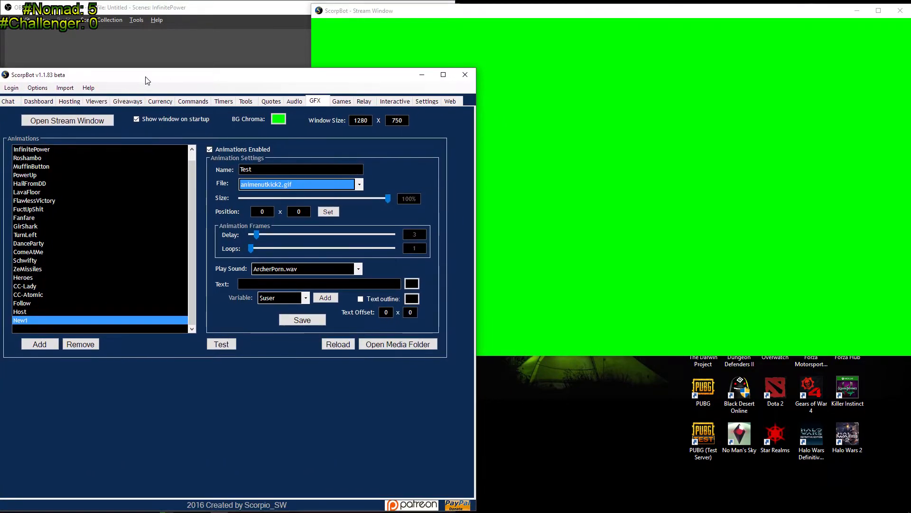
{"action": "left_click", "coordinate": [328, 212]}
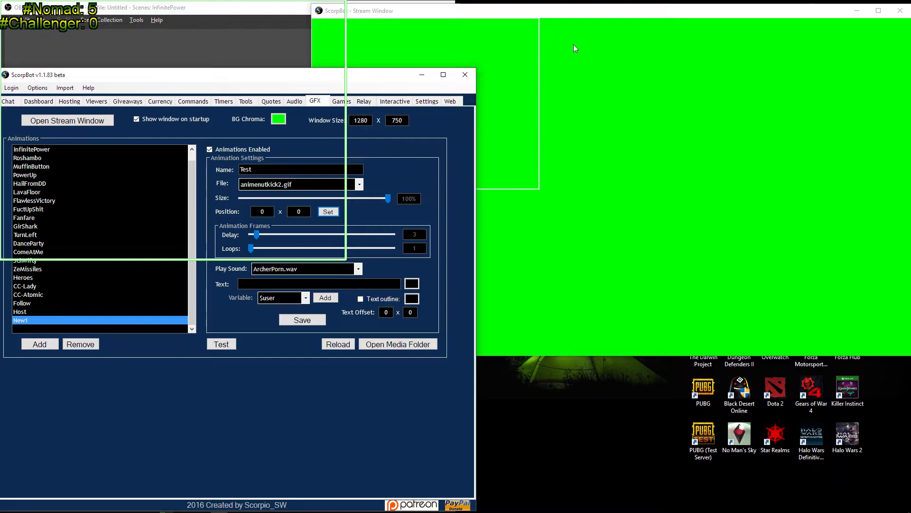
{"action": "left_click", "coordinate": [585, 16]}
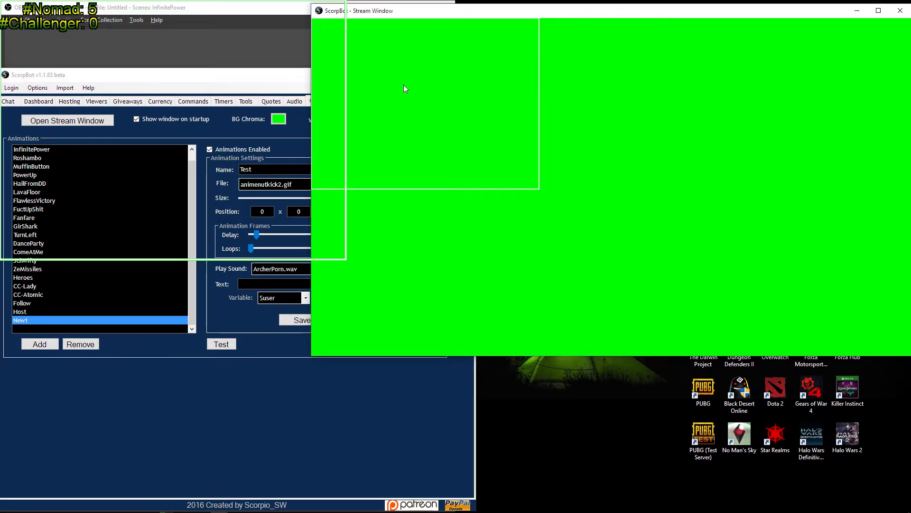
{"action": "left_click_drag", "start_coordinate": [424, 95], "coordinate": [627, 133]}
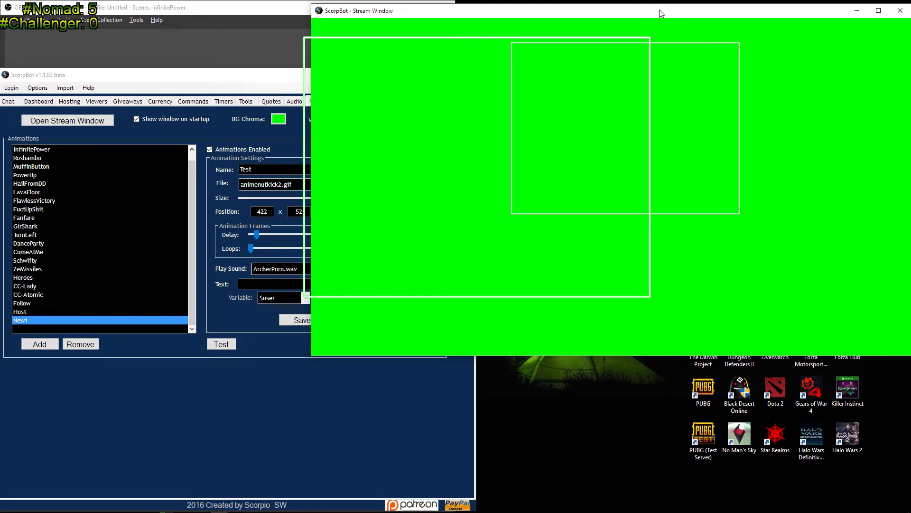
{"action": "left_click_drag", "start_coordinate": [660, 12], "coordinate": [592, 16]}
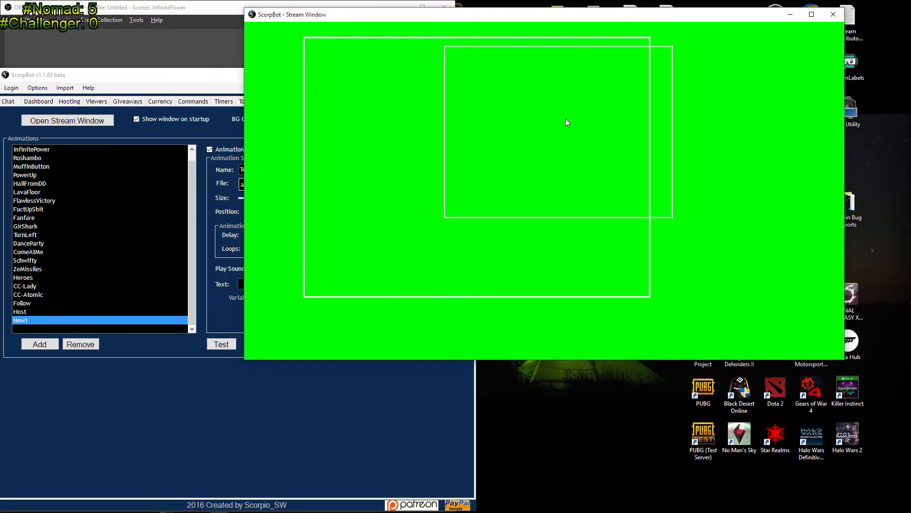
{"action": "left_click_drag", "start_coordinate": [558, 127], "coordinate": [519, 122]}
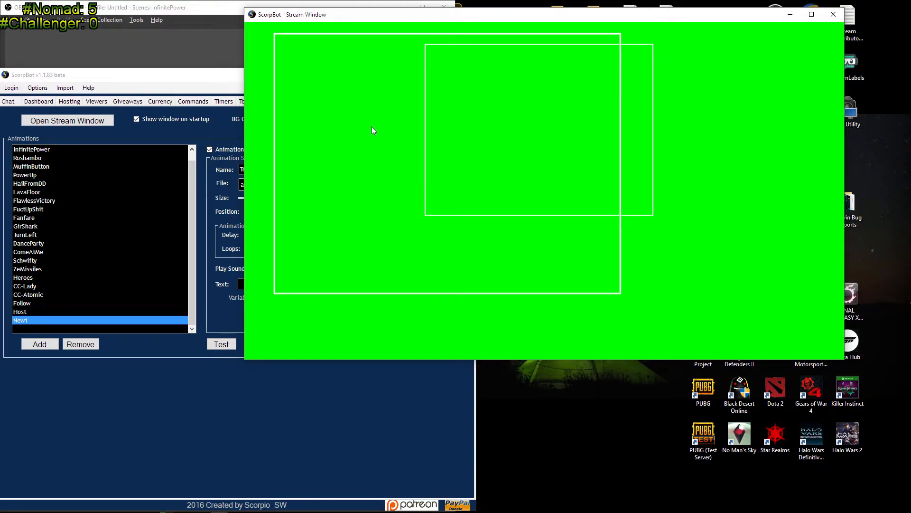
{"action": "left_click", "coordinate": [193, 83]}
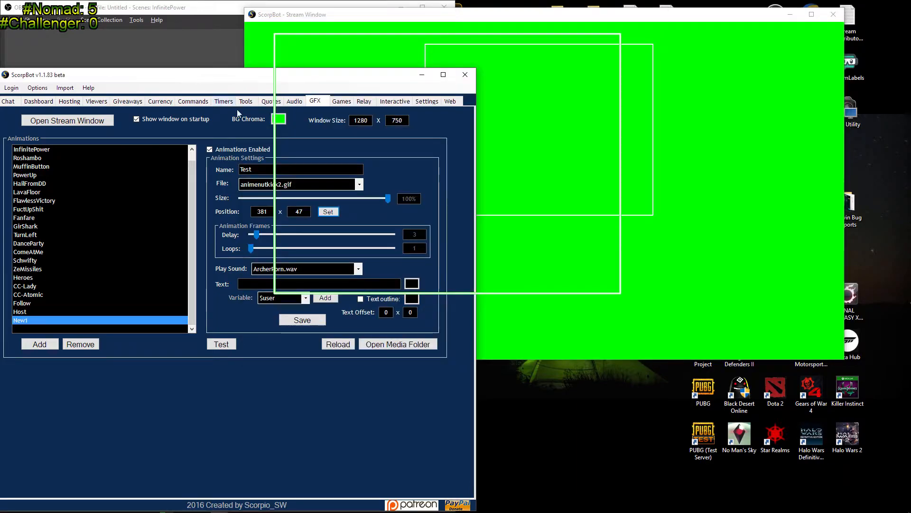
Reduce the animation's size to 50% and reposition its frame in the Stream Window at about 520 x 24.
{"action": "left_click_drag", "start_coordinate": [388, 200], "coordinate": [313, 207]}
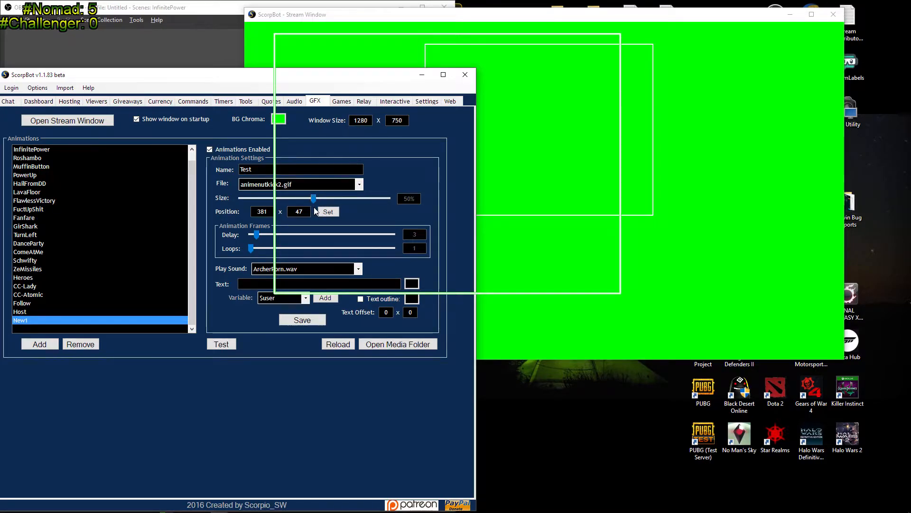
{"action": "left_click", "coordinate": [329, 212]}
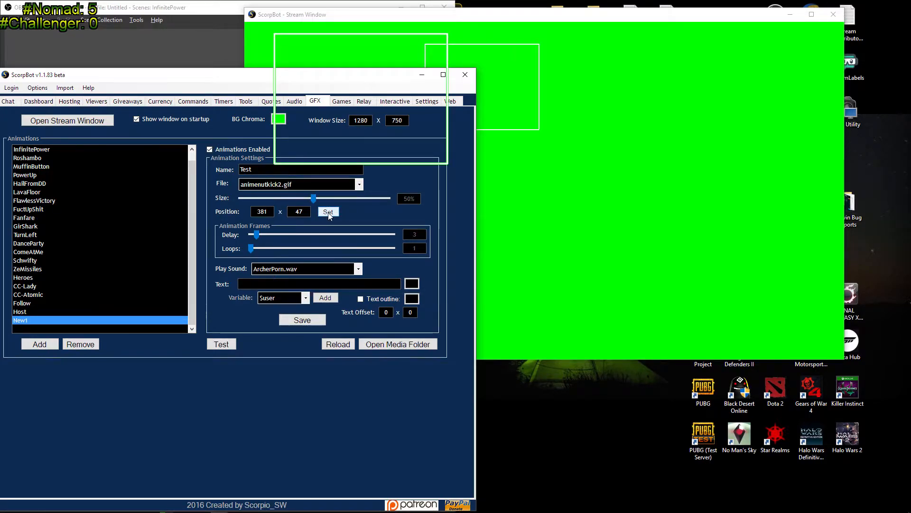
{"action": "left_click", "coordinate": [533, 18]}
{"action": "left_click_drag", "start_coordinate": [483, 89], "coordinate": [552, 101]}
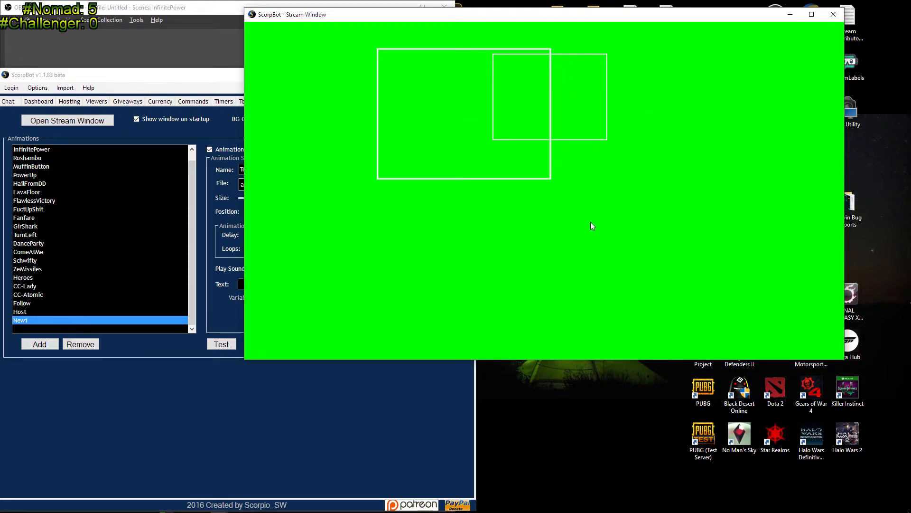
{"action": "left_click_drag", "start_coordinate": [547, 84], "coordinate": [549, 81]}
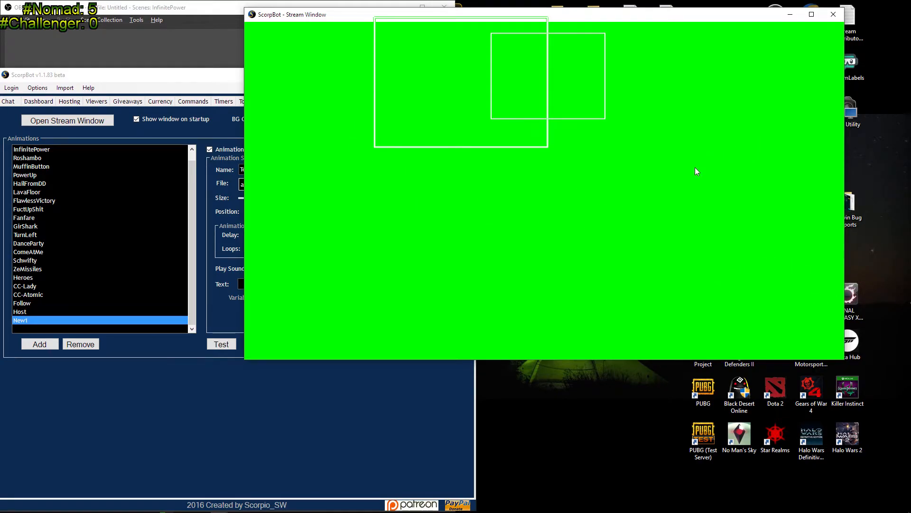
{"action": "left_click", "coordinate": [215, 81]}
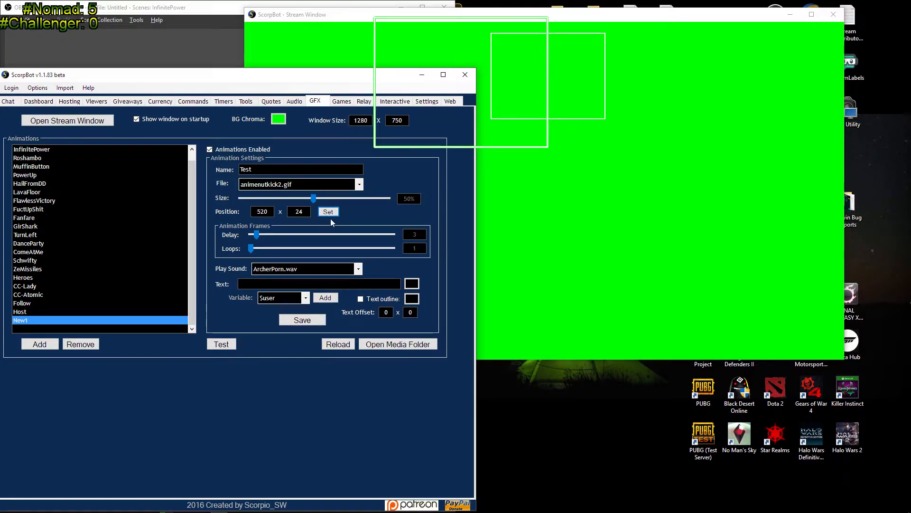
Set the animation's sound to CMKickyouinthenuts.wav.
{"action": "mouse_move", "coordinate": [276, 82]}
{"action": "left_mouse_down"}
{"action": "mouse_move", "coordinate": [285, 126]}
{"action": "mouse_move", "coordinate": [276, 80]}
{"action": "left_mouse_up"}
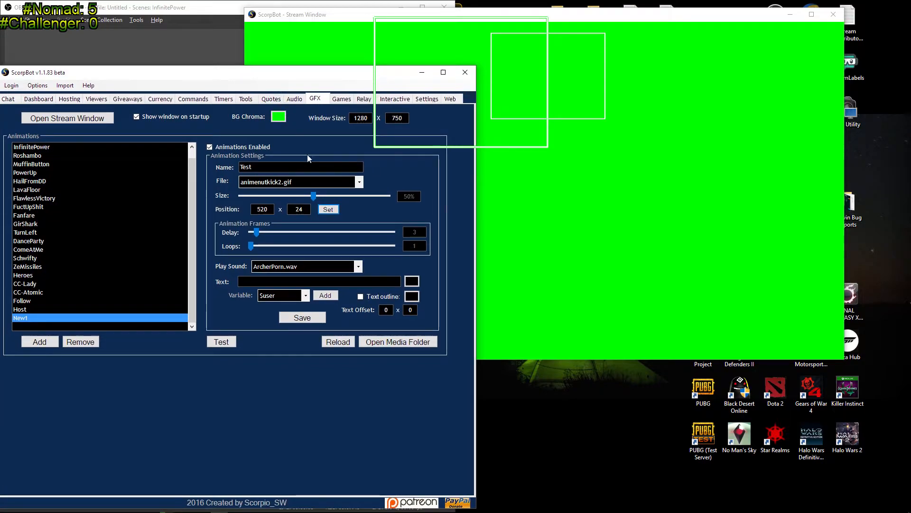
{"action": "left_click", "coordinate": [358, 267]}
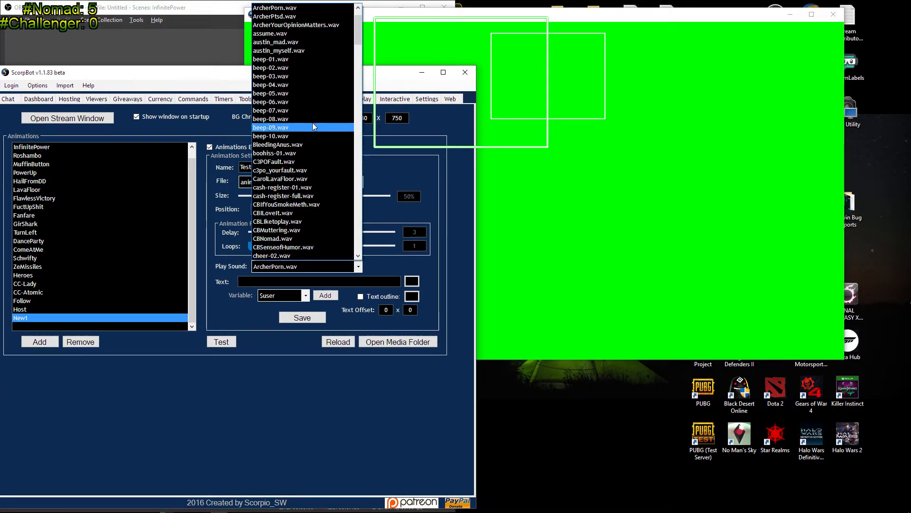
{"action": "scroll", "coordinate": [339, 201], "scroll_direction": "down", "scroll_amount": 8}
{"action": "scroll", "coordinate": [339, 207], "scroll_direction": "down", "scroll_amount": 20}
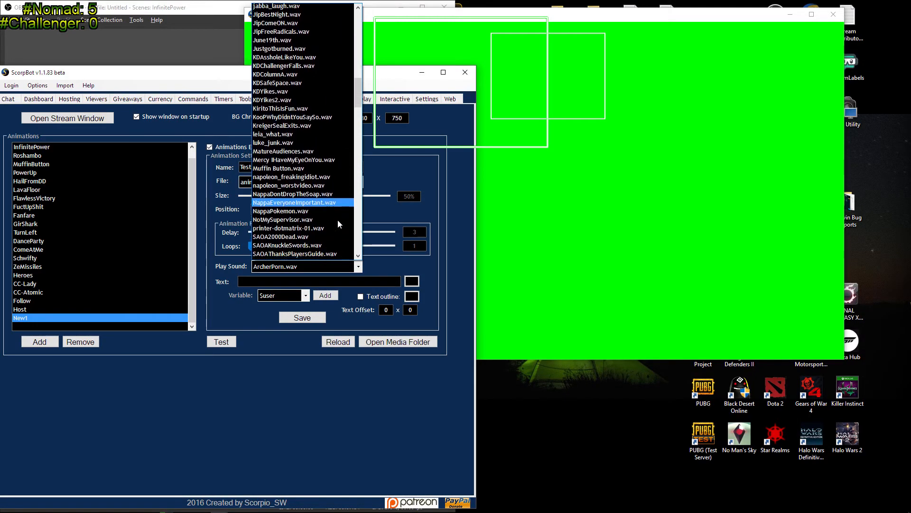
{"action": "scroll", "coordinate": [334, 221], "scroll_direction": "down", "scroll_amount": 10}
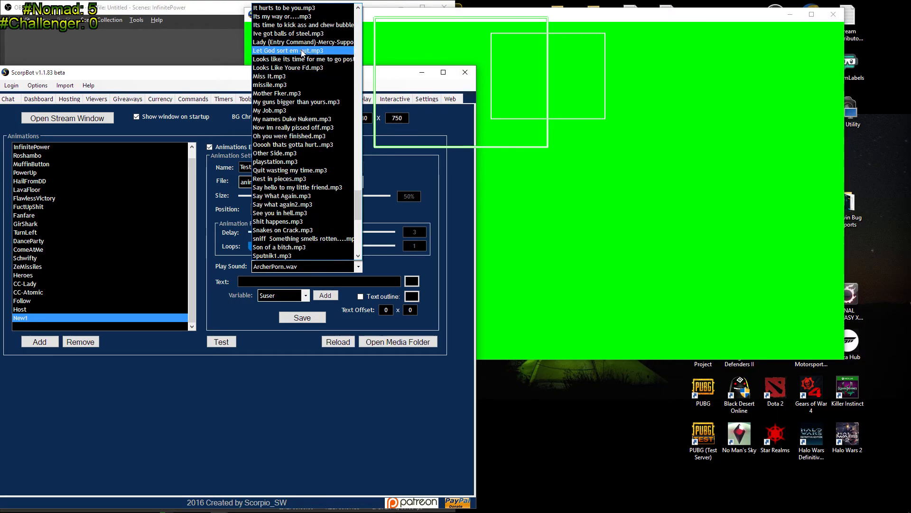
{"action": "scroll", "coordinate": [340, 199], "scroll_direction": "up", "scroll_amount": 11}
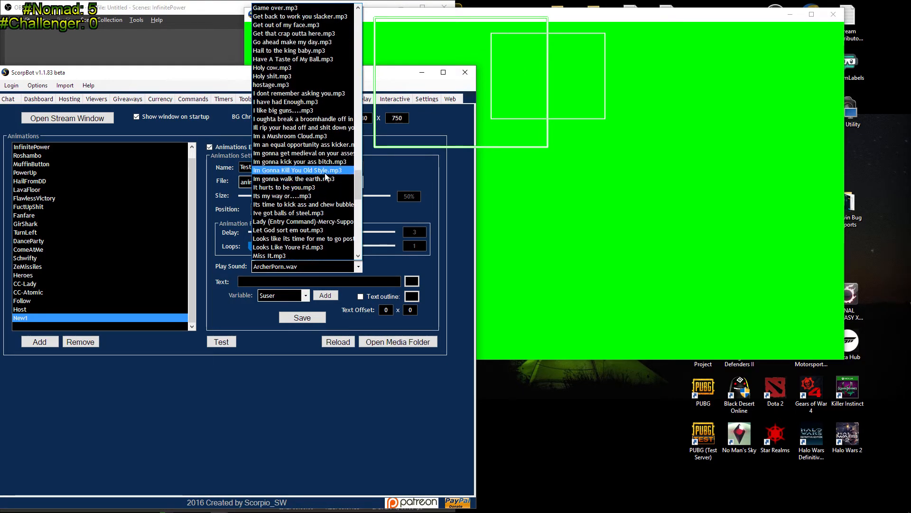
{"action": "scroll", "coordinate": [338, 194], "scroll_direction": "up", "scroll_amount": 15}
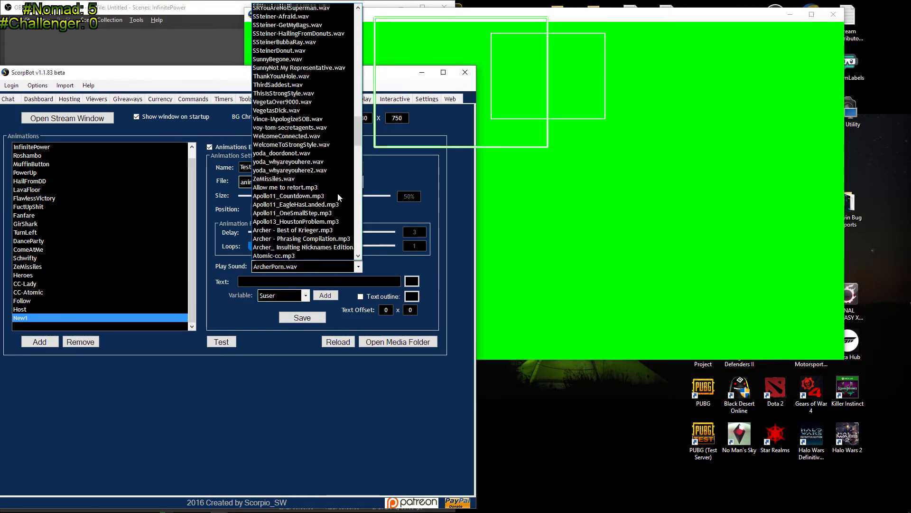
{"action": "scroll", "coordinate": [338, 193], "scroll_direction": "up", "scroll_amount": 20}
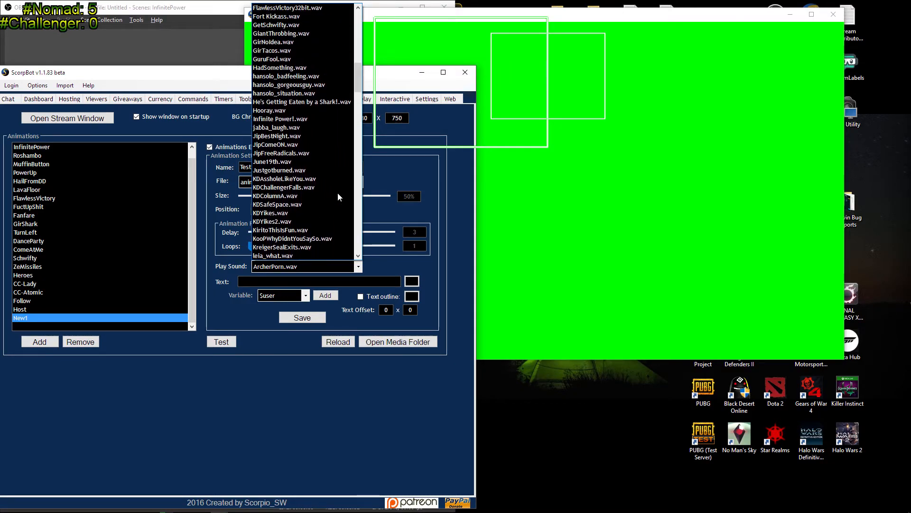
{"action": "scroll", "coordinate": [337, 193], "scroll_direction": "up", "scroll_amount": 5}
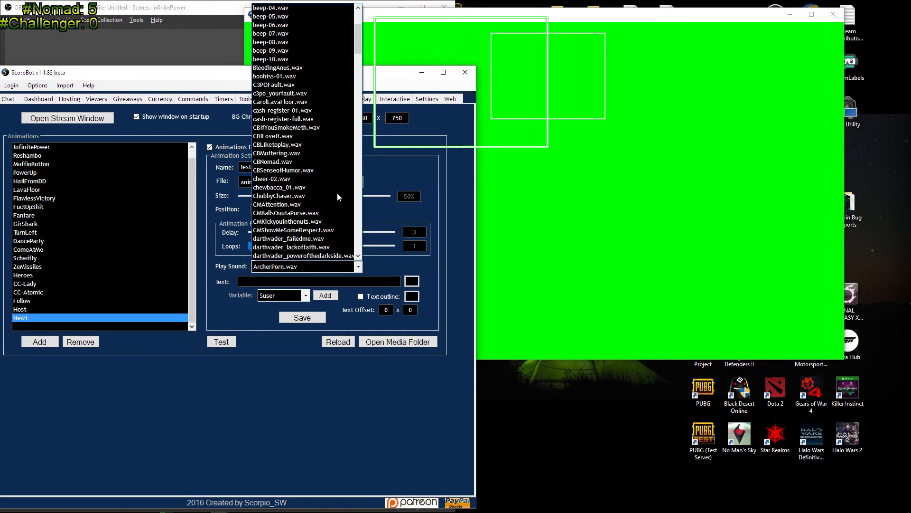
{"action": "scroll", "coordinate": [337, 194], "scroll_direction": "down", "scroll_amount": 1}
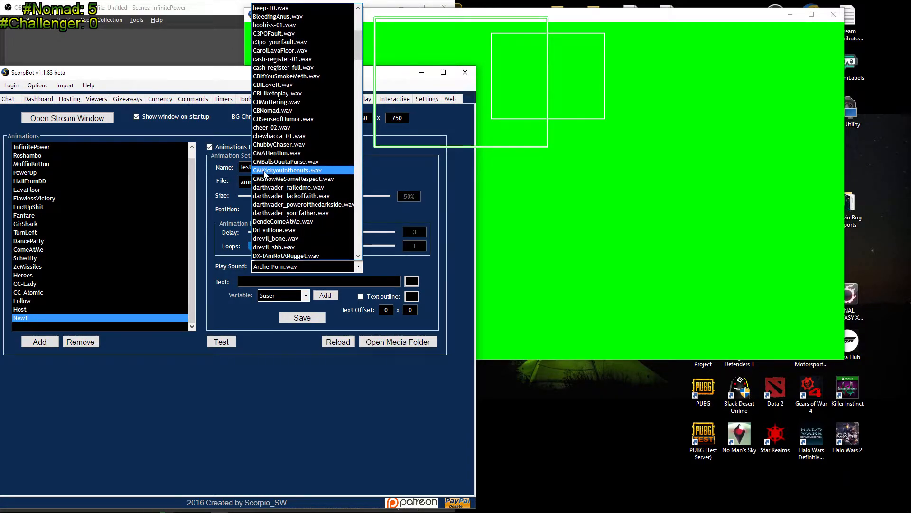
{"action": "left_click", "coordinate": [304, 171]}
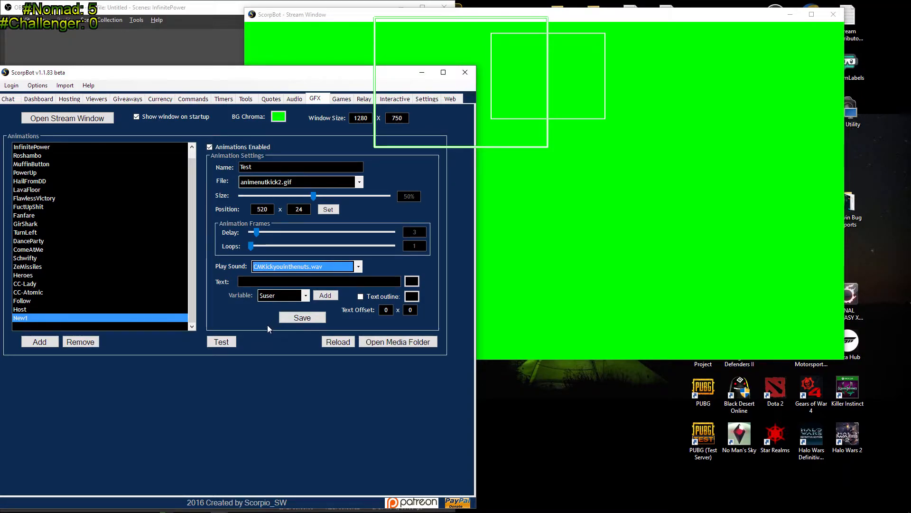
Run a test of the animation, move the ScorpBot window aside and switch to OBS to view its preview.
{"action": "left_click_drag", "start_coordinate": [261, 77], "coordinate": [263, 110]}
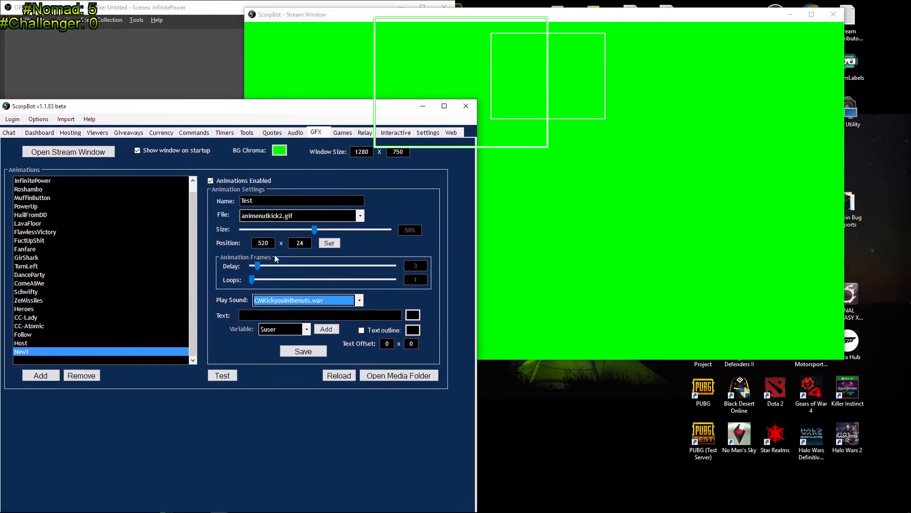
{"action": "left_click", "coordinate": [223, 375]}
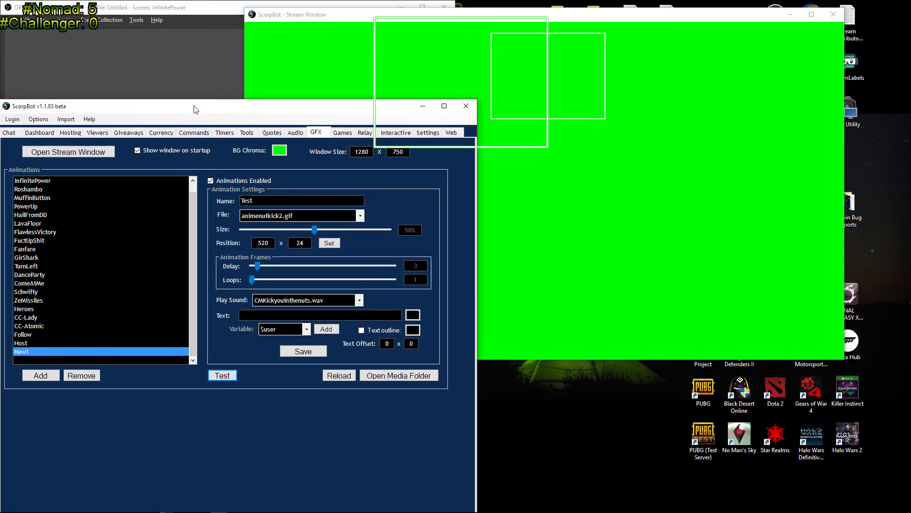
{"action": "left_click_drag", "start_coordinate": [194, 110], "coordinate": [630, 122]}
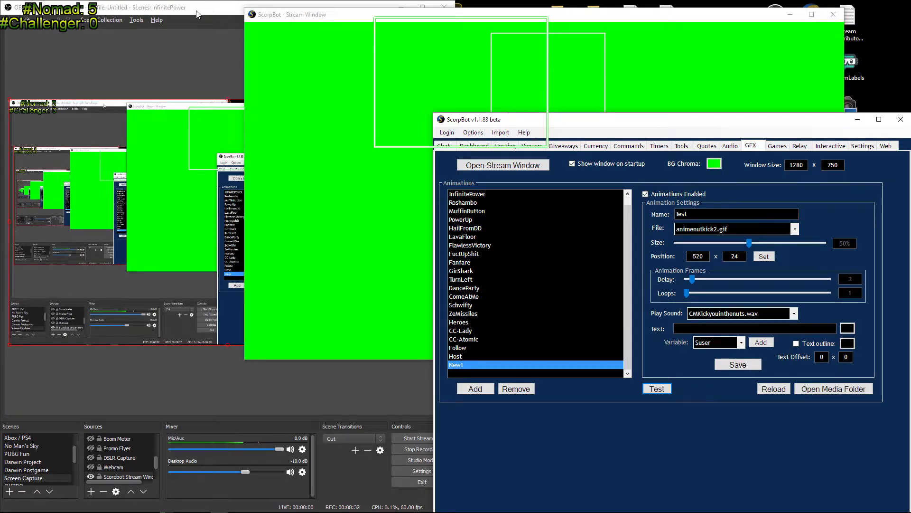
{"action": "left_click", "coordinate": [227, 130]}
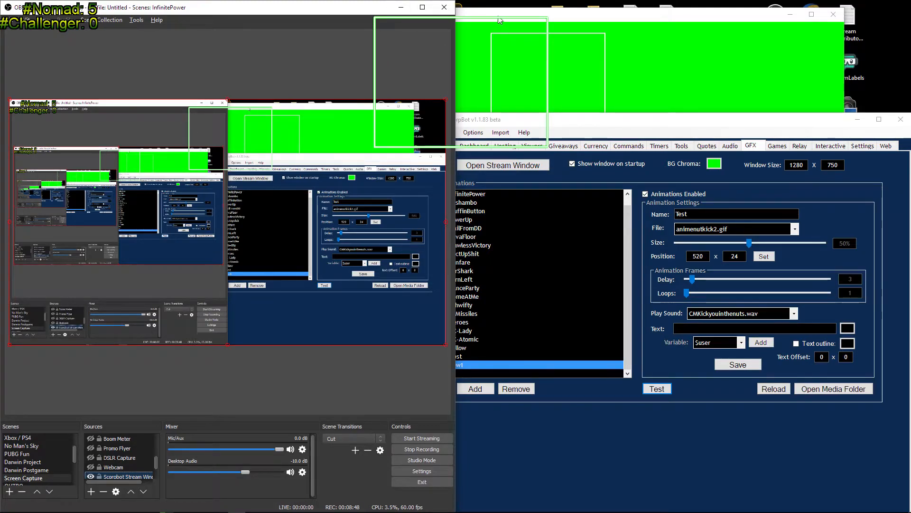
Move the Stream Window away from the ScorpBot window and return to the animation settings.
{"action": "left_click", "coordinate": [549, 64]}
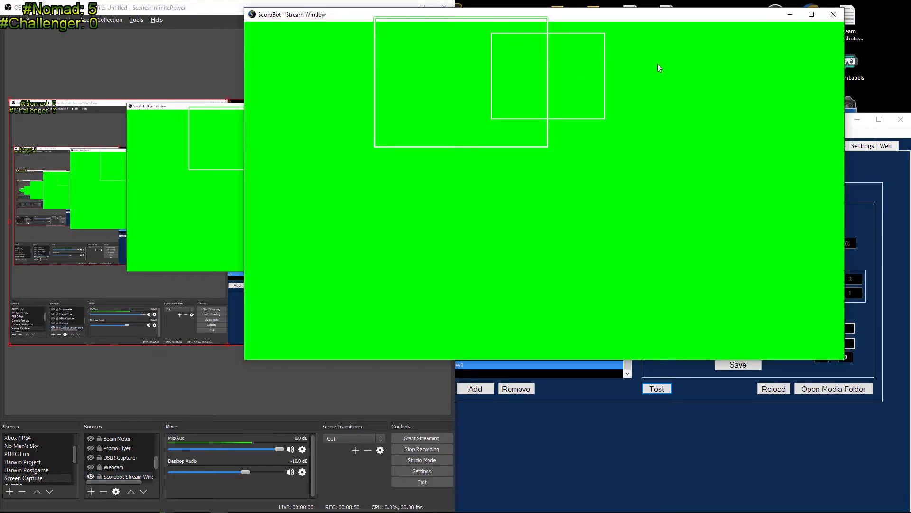
{"action": "left_click_drag", "start_coordinate": [593, 14], "coordinate": [348, 18]}
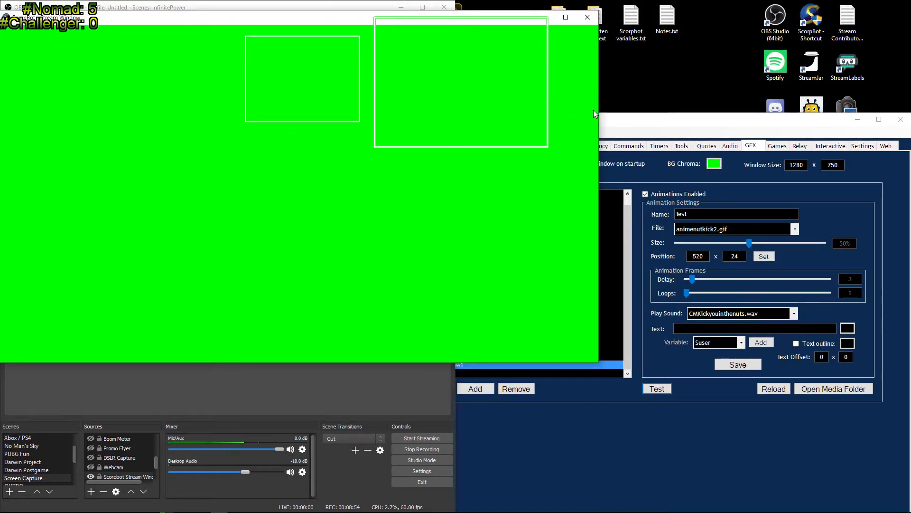
{"action": "left_click", "coordinate": [715, 176]}
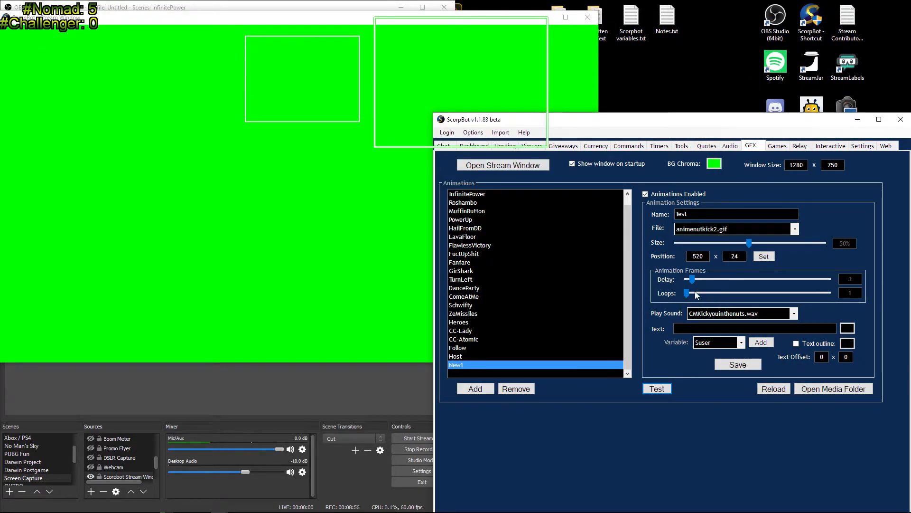
Set the animation's frame delay to 1 and test the animation several times.
{"action": "left_click_drag", "start_coordinate": [692, 280], "coordinate": [684, 282]}
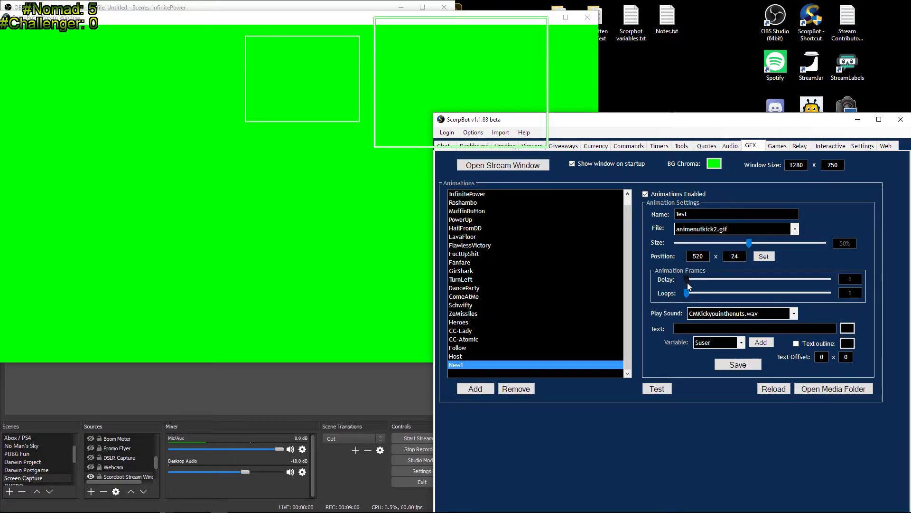
{"action": "left_click", "coordinate": [657, 389]}
{"action": "left_click", "coordinate": [656, 389]}
{"action": "left_click", "coordinate": [656, 387]}
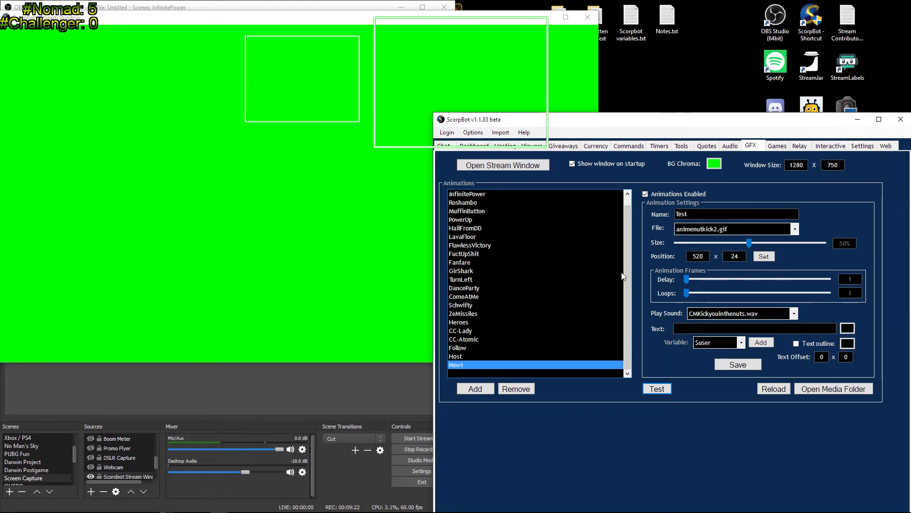
Try the animation with 9 loops and with 12 loops, running a test at each setting.
{"action": "left_click_drag", "start_coordinate": [685, 295], "coordinate": [697, 295]}
{"action": "left_click", "coordinate": [656, 389]}
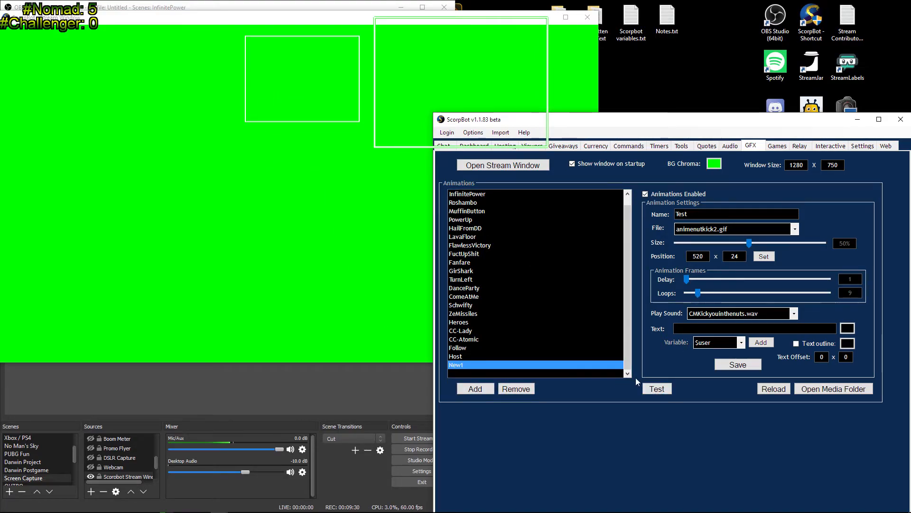
{"action": "left_click", "coordinate": [656, 389]}
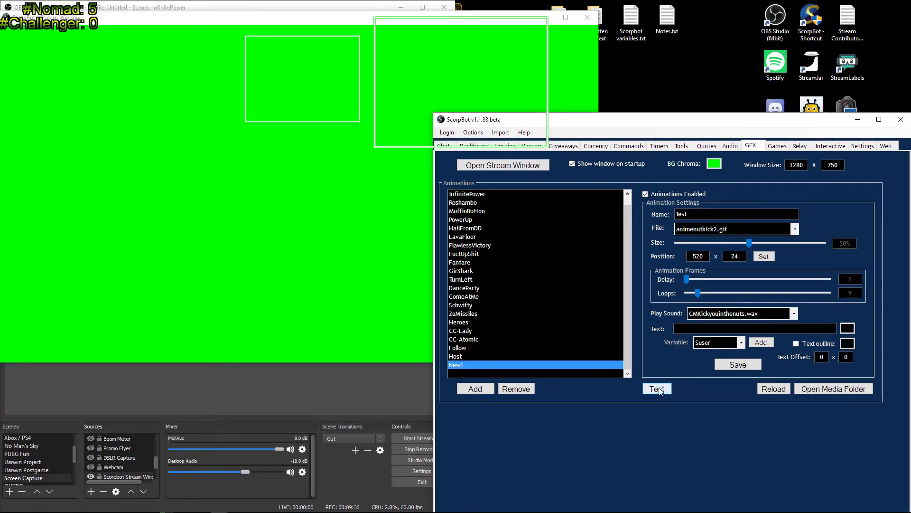
{"action": "left_click_drag", "start_coordinate": [699, 295], "coordinate": [702, 295]}
{"action": "left_click", "coordinate": [662, 388]}
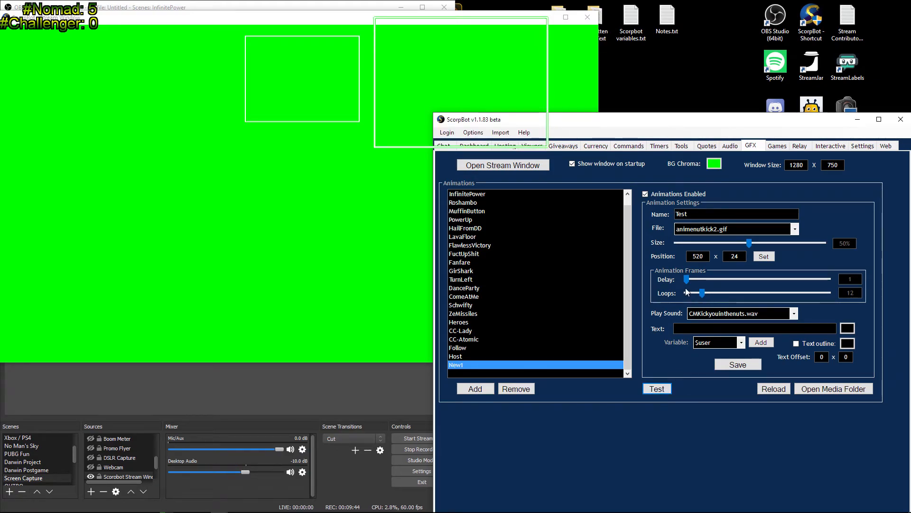
Set the frame delay to 4 and test the animation.
{"action": "left_click_drag", "start_coordinate": [687, 279], "coordinate": [680, 280]}
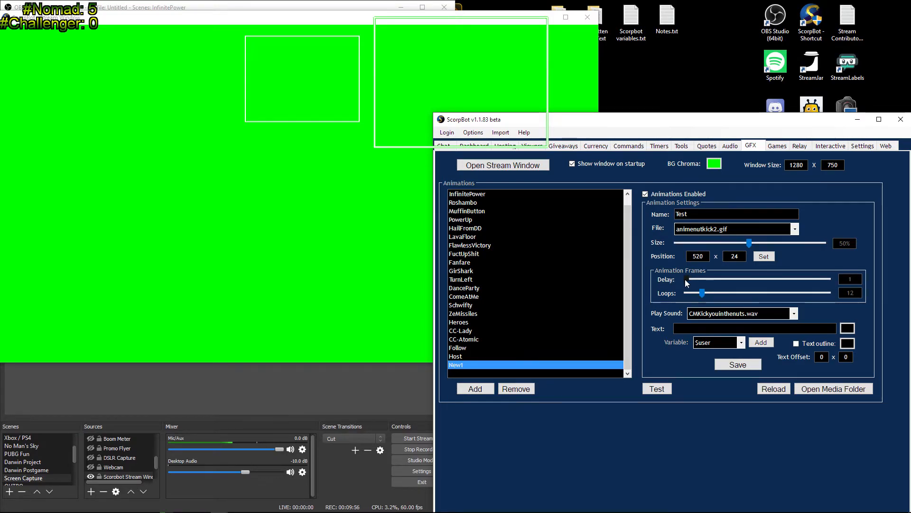
{"action": "left_click_drag", "start_coordinate": [690, 279], "coordinate": [695, 280]}
{"action": "left_click", "coordinate": [657, 389]}
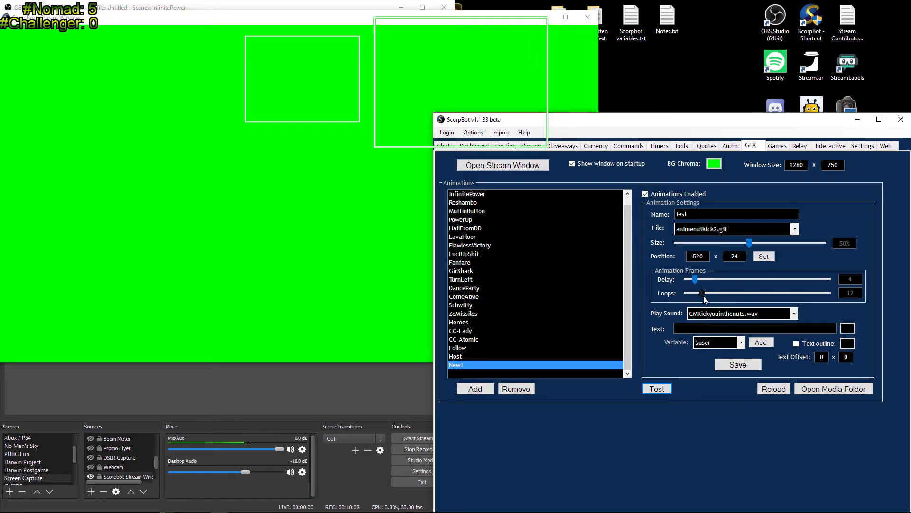
Reduce the loops to 10 and 7 and settle on 8, testing the animation after each change.
{"action": "left_click_drag", "start_coordinate": [702, 295], "coordinate": [699, 294]}
{"action": "left_click", "coordinate": [660, 391]}
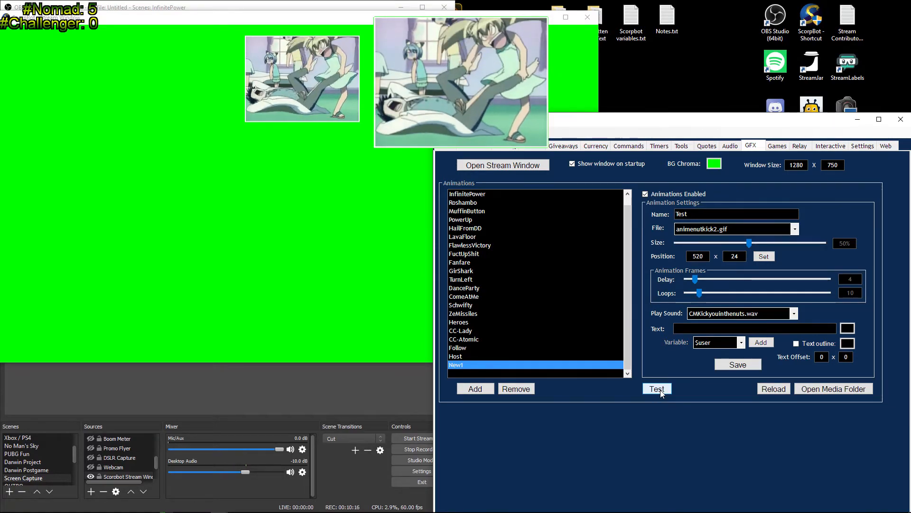
{"action": "left_click_drag", "start_coordinate": [698, 294], "coordinate": [695, 294]}
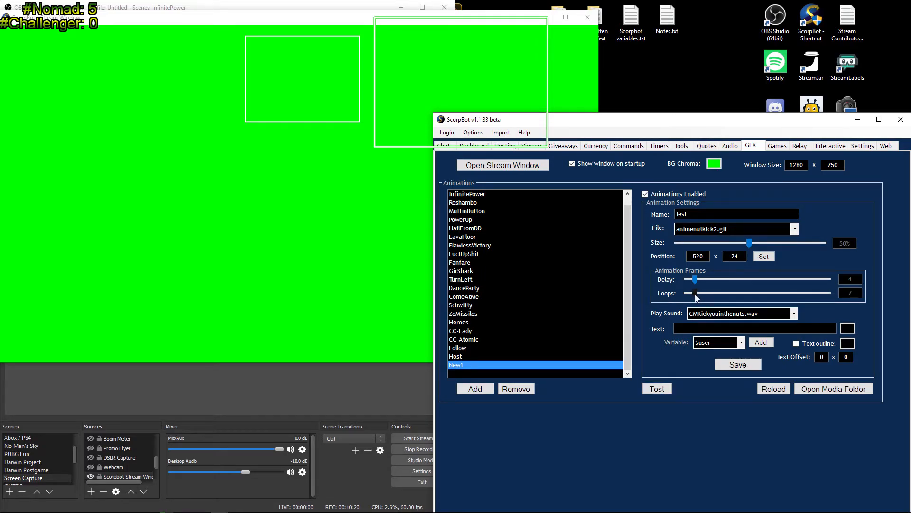
{"action": "left_click", "coordinate": [657, 390]}
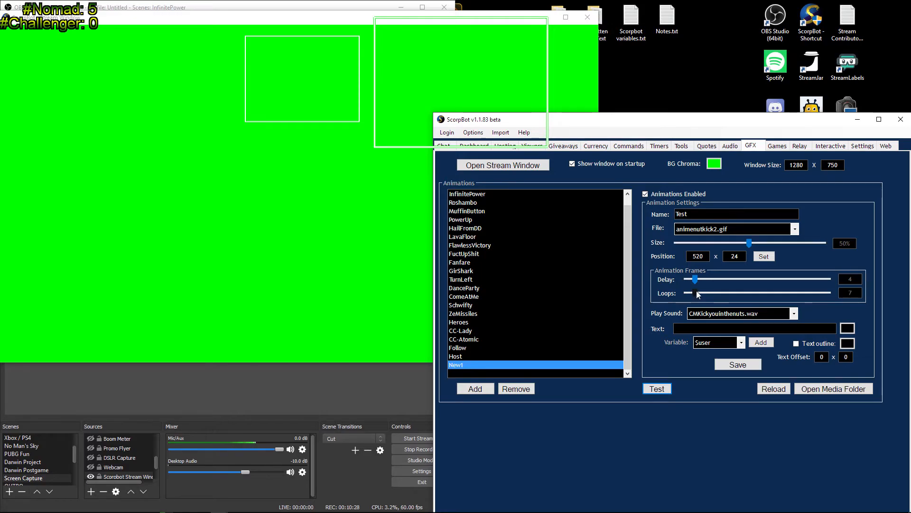
{"action": "left_click_drag", "start_coordinate": [695, 292], "coordinate": [696, 292]}
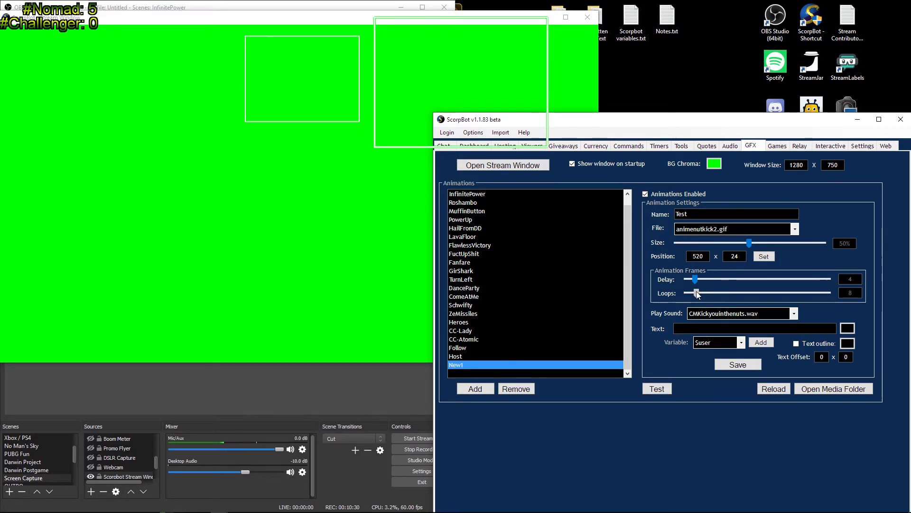
{"action": "left_click", "coordinate": [658, 390]}
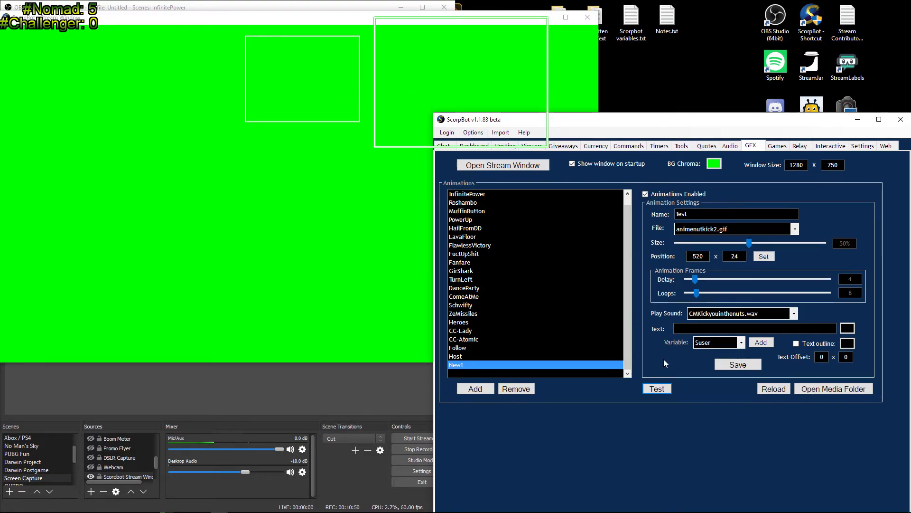
Add the $user variable to the animation's text and clear the text again.
{"action": "left_click", "coordinate": [741, 342]}
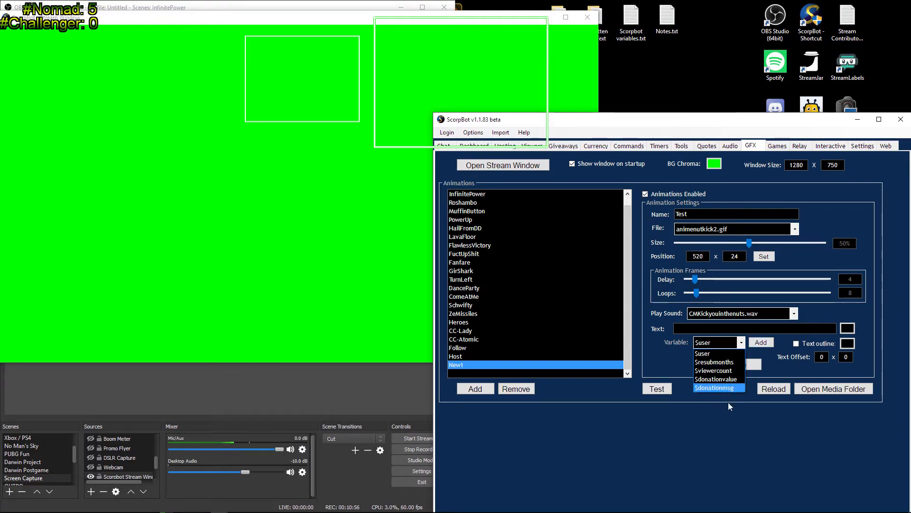
{"action": "left_click", "coordinate": [721, 354]}
{"action": "left_click", "coordinate": [761, 343]}
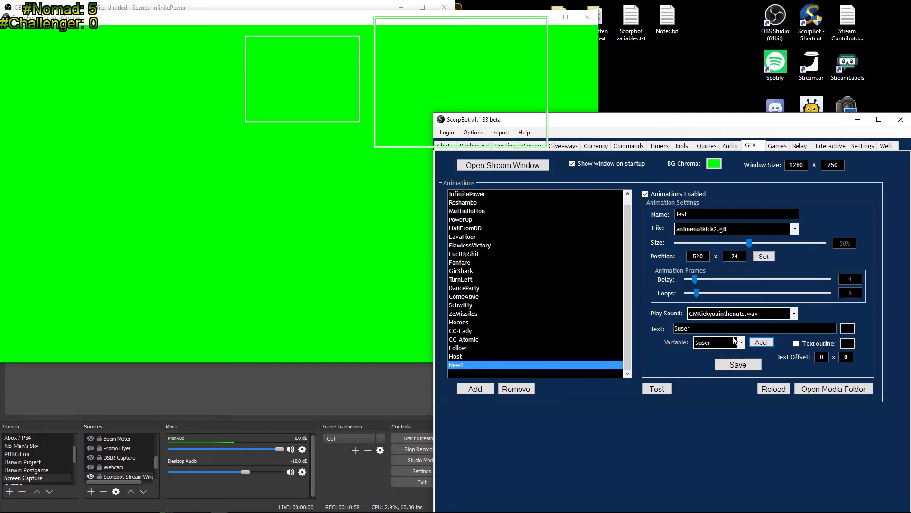
{"action": "left_click_drag", "start_coordinate": [692, 328], "coordinate": [640, 323]}
{"action": "key", "text": "BackSpace"}
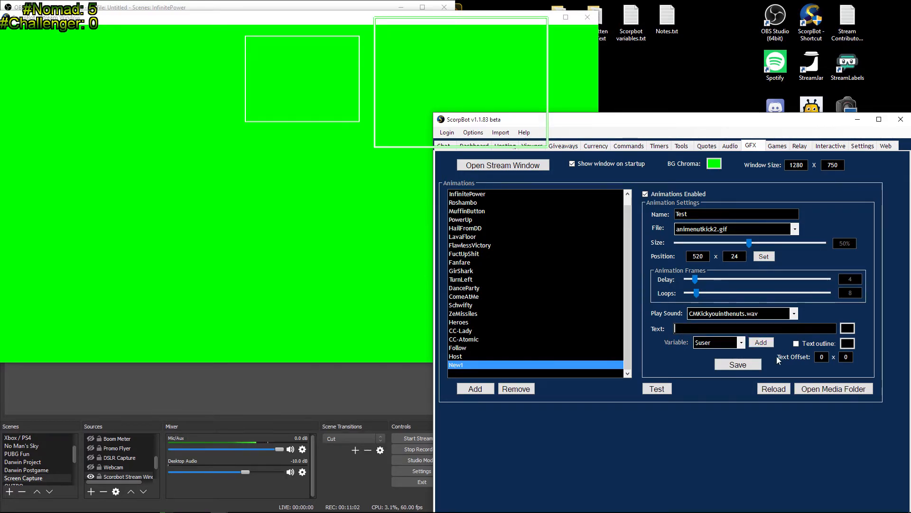
Set the text outline colour to yellow and the text colour to bright green.
{"action": "left_click", "coordinate": [849, 328]}
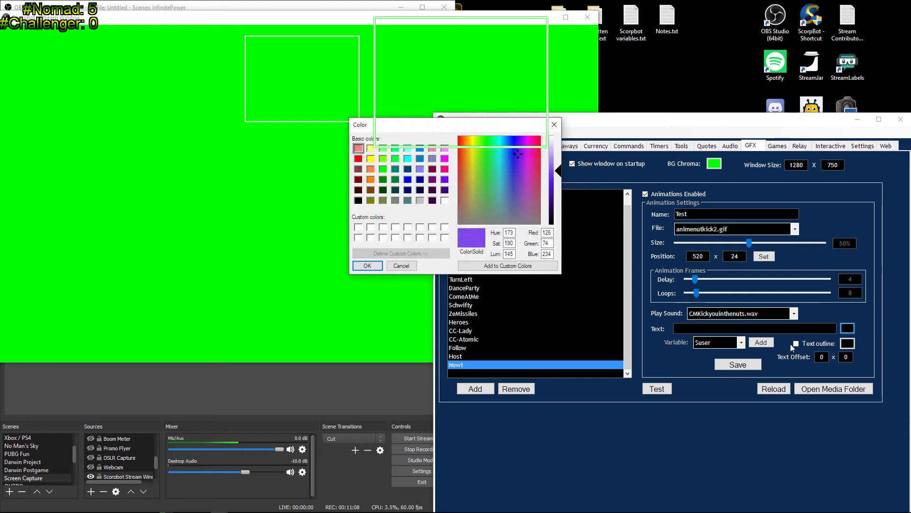
{"action": "left_click", "coordinate": [410, 267]}
{"action": "left_click", "coordinate": [849, 346]}
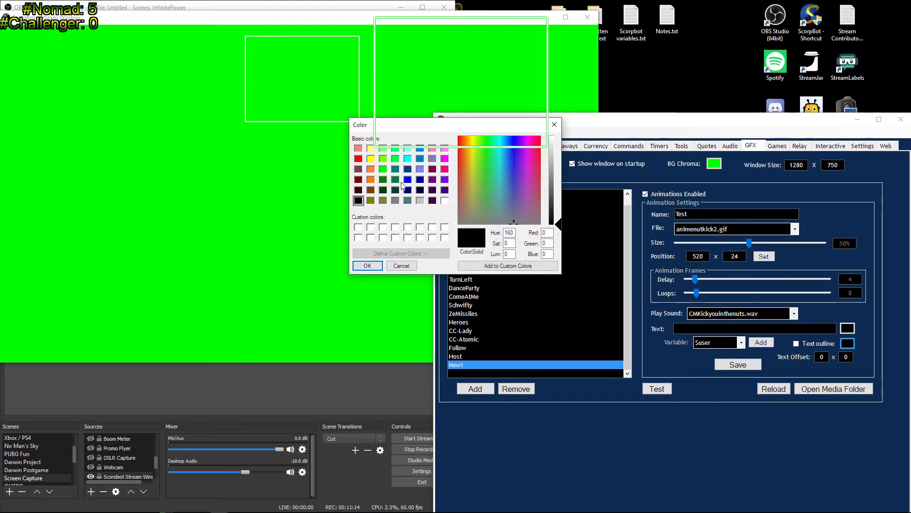
{"action": "left_click", "coordinate": [372, 160]}
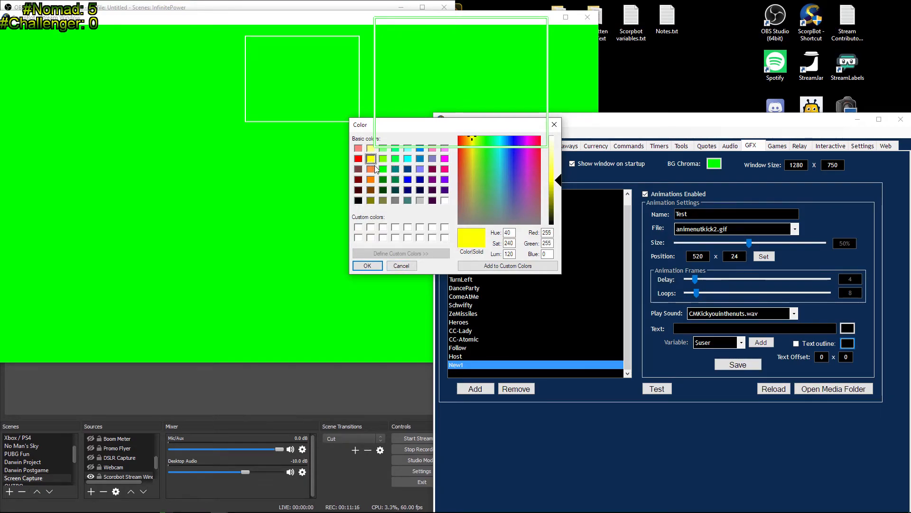
{"action": "left_click", "coordinate": [372, 264]}
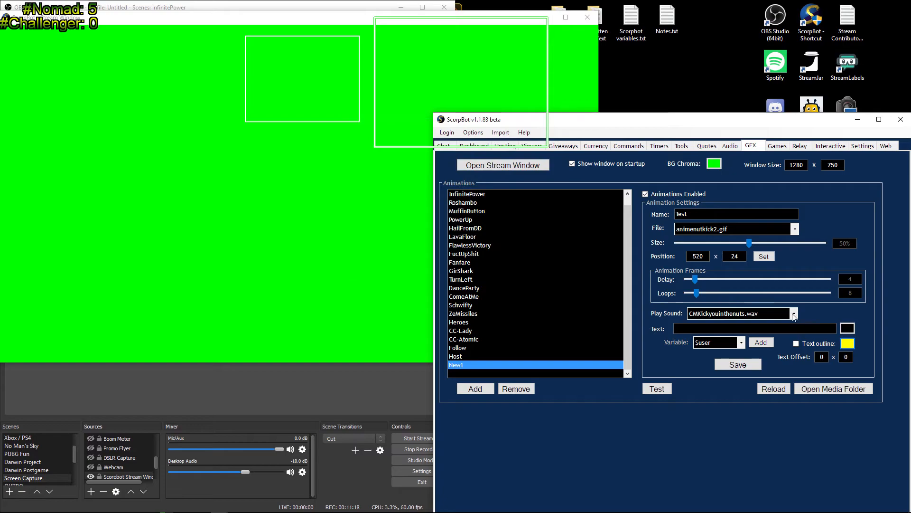
{"action": "left_click", "coordinate": [844, 328]}
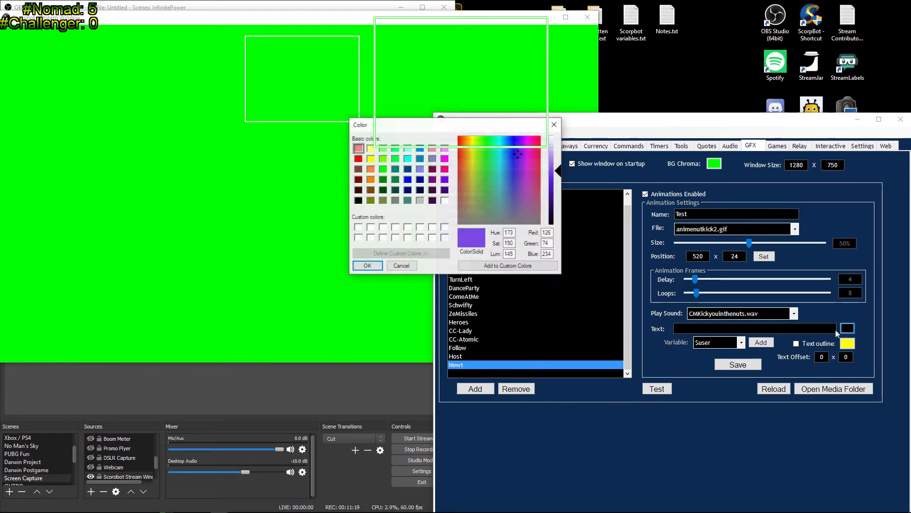
{"action": "left_click", "coordinate": [383, 169]}
{"action": "left_click", "coordinate": [368, 265]}
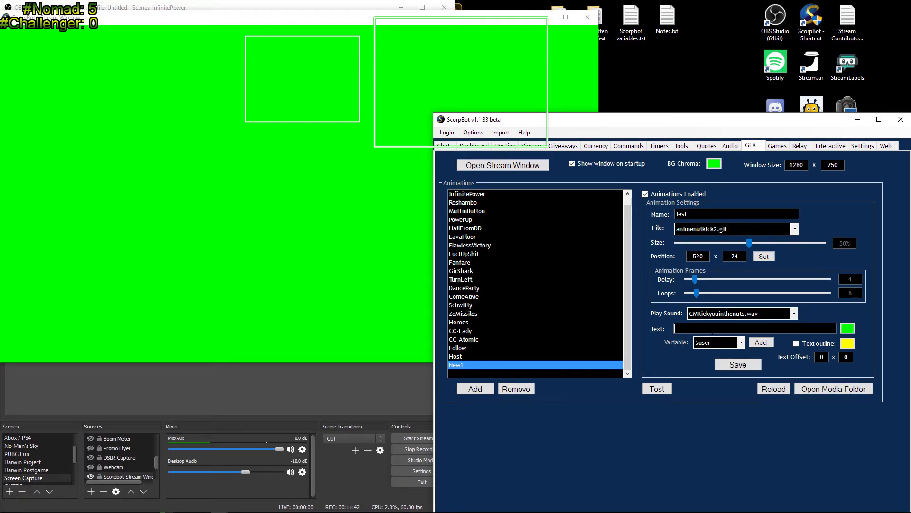
Enter "Test Text" as the animation's text and change the text colour to light orange.
{"action": "type", "text": "Tes"}
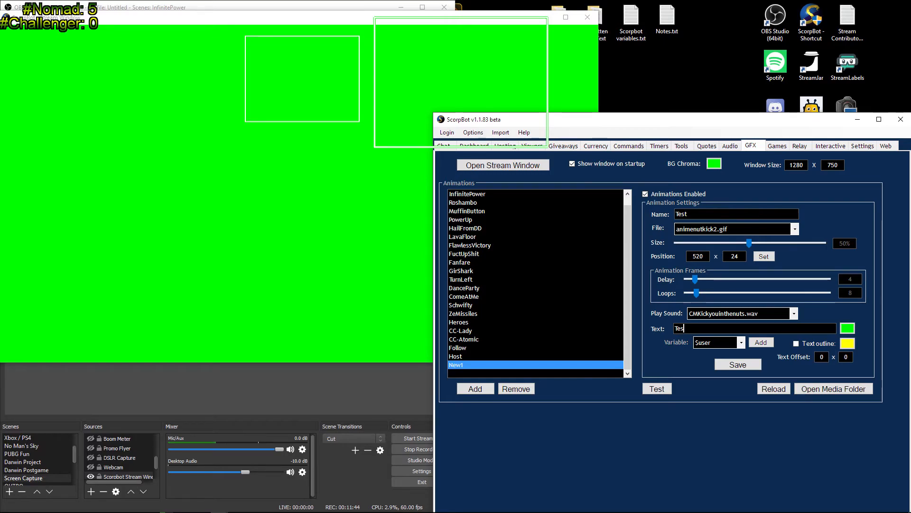
{"action": "type", "text": "t Text"}
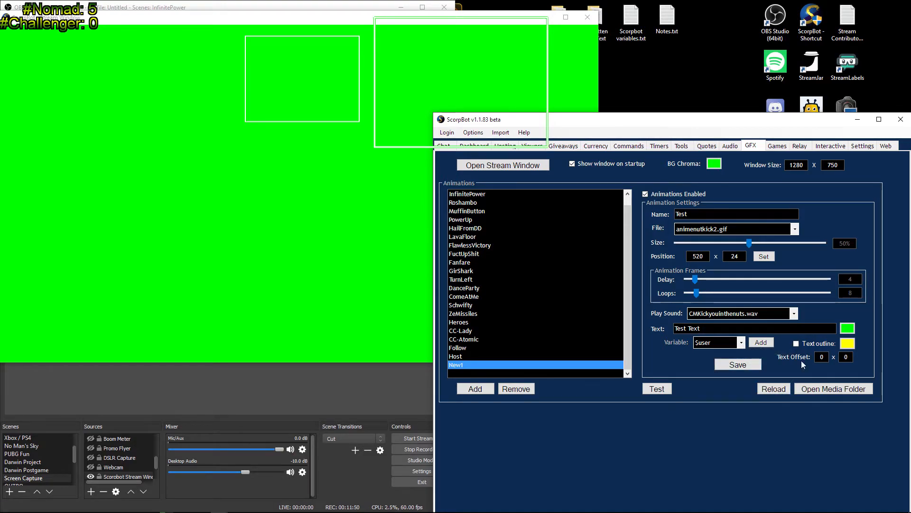
{"action": "left_click", "coordinate": [849, 331]}
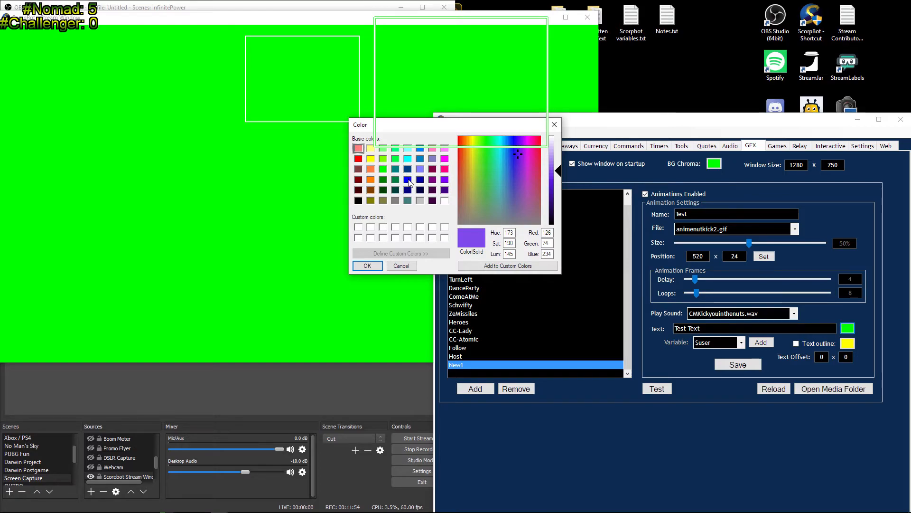
{"action": "left_click", "coordinate": [408, 180]}
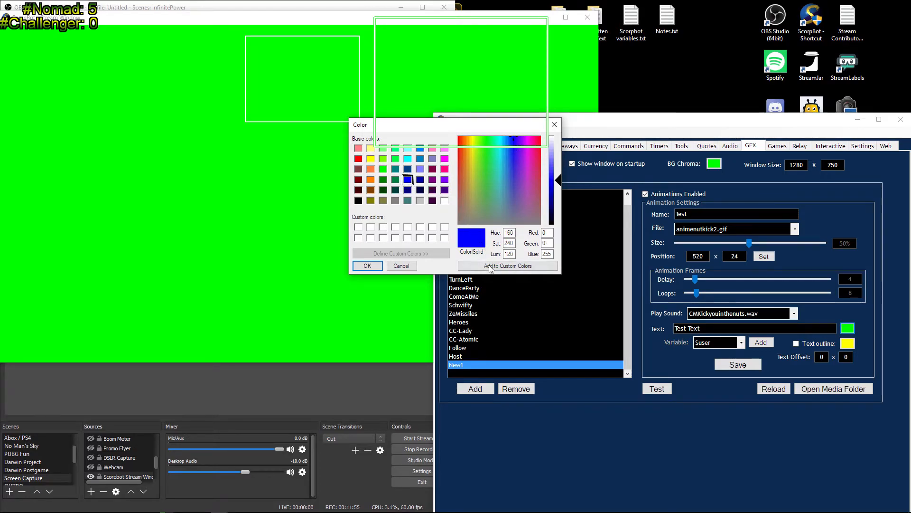
{"action": "left_click", "coordinate": [407, 169]}
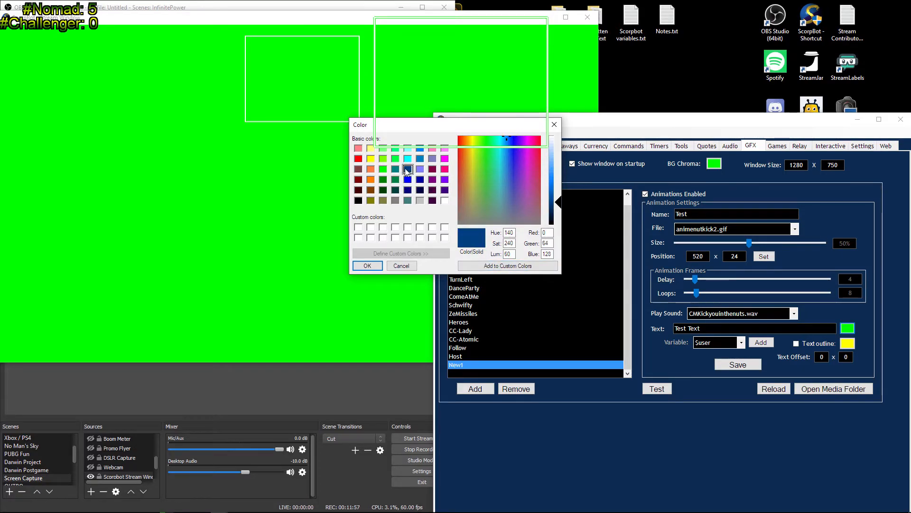
{"action": "left_click", "coordinate": [370, 168]}
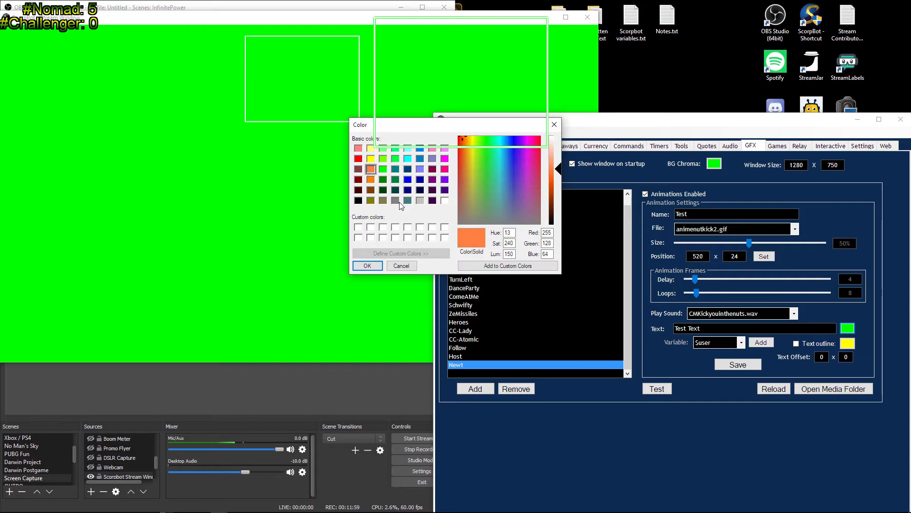
{"action": "left_click", "coordinate": [367, 266]}
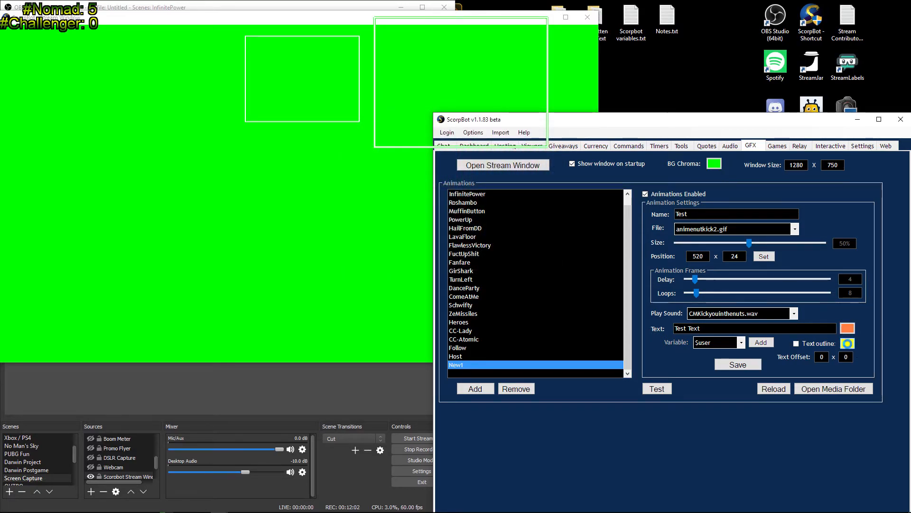
Set the text outline colour to black and save the animation.
{"action": "left_click", "coordinate": [847, 343]}
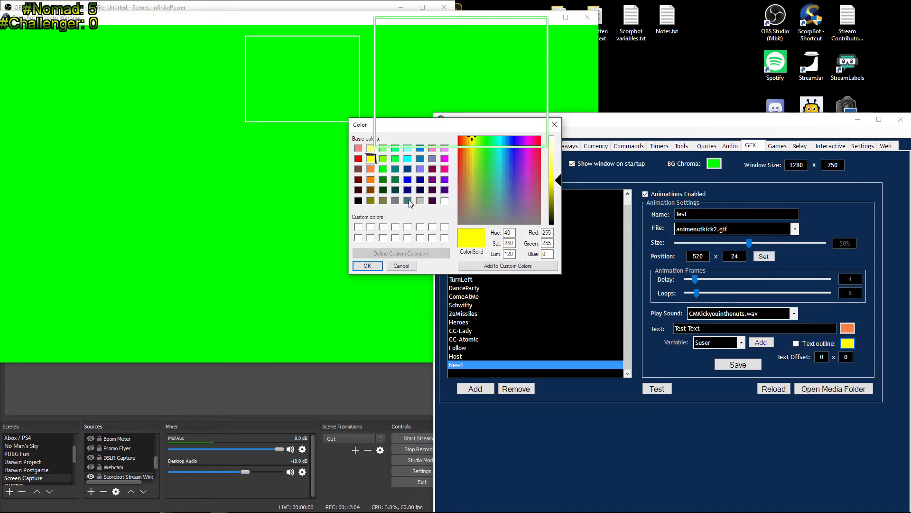
{"action": "left_click", "coordinate": [358, 201]}
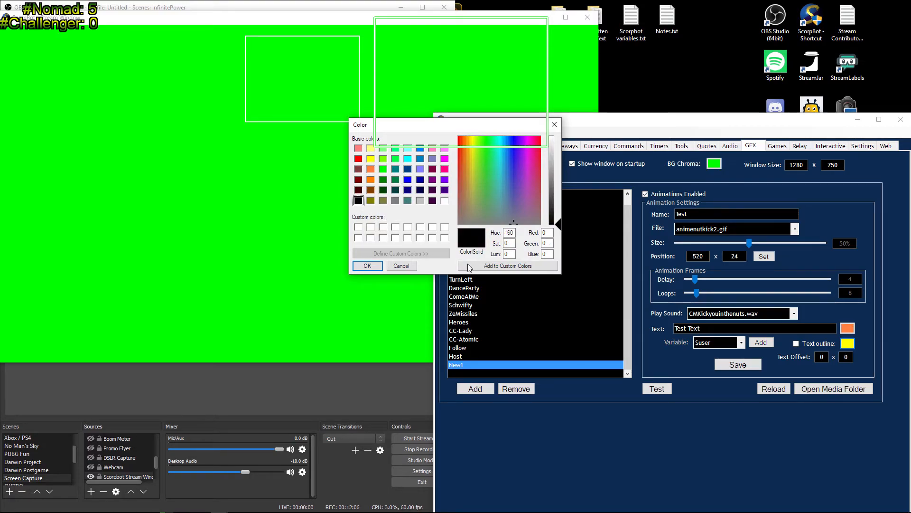
{"action": "left_click", "coordinate": [378, 267]}
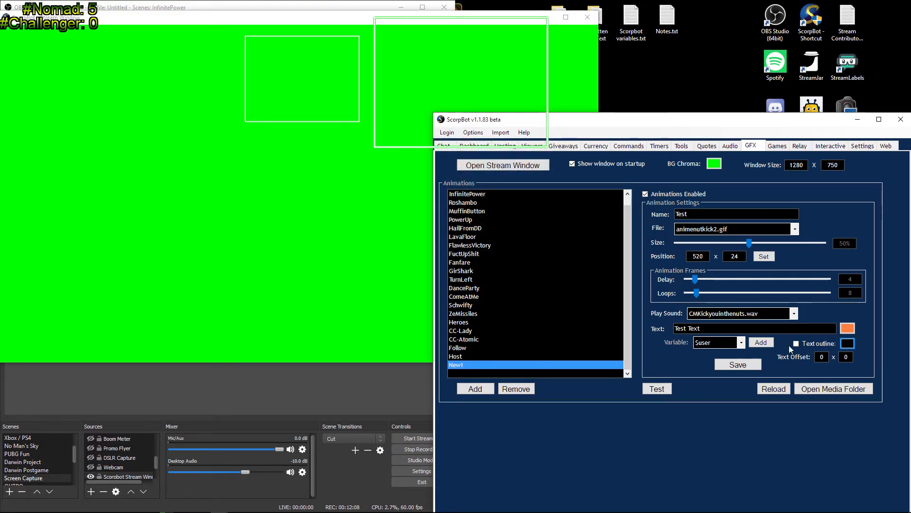
{"action": "left_click", "coordinate": [738, 364]}
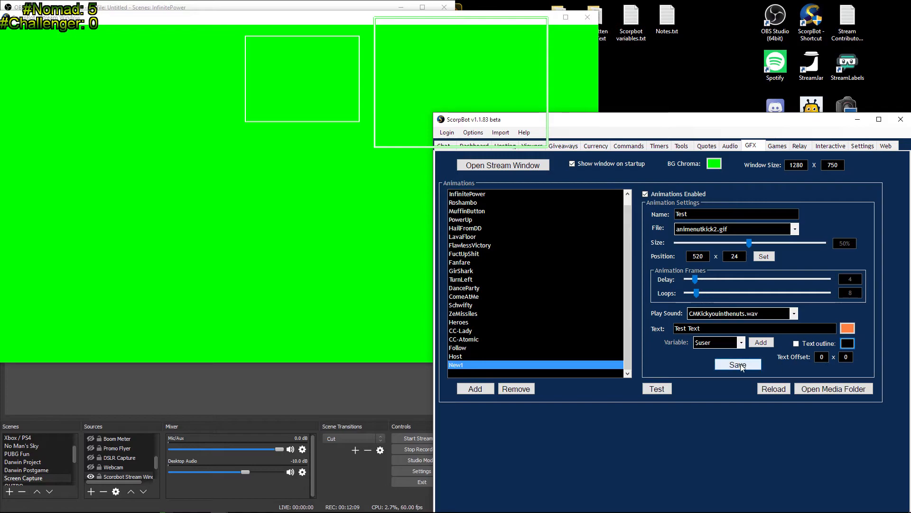
Test the animation with its text, set the vertical text offset to 100 and test it again.
{"action": "left_click", "coordinate": [663, 390]}
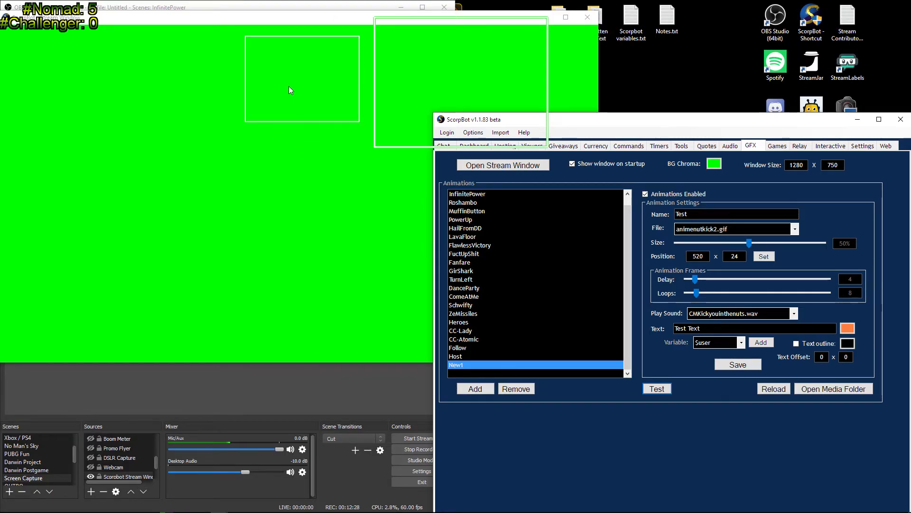
{"action": "left_click_drag", "start_coordinate": [848, 356], "coordinate": [874, 357]}
{"action": "type", "text": "100"}
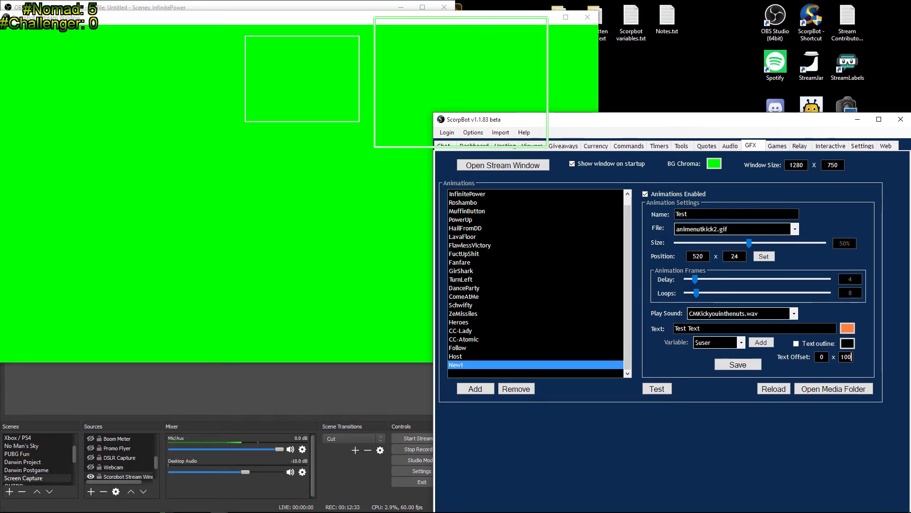
{"action": "left_click", "coordinate": [658, 390]}
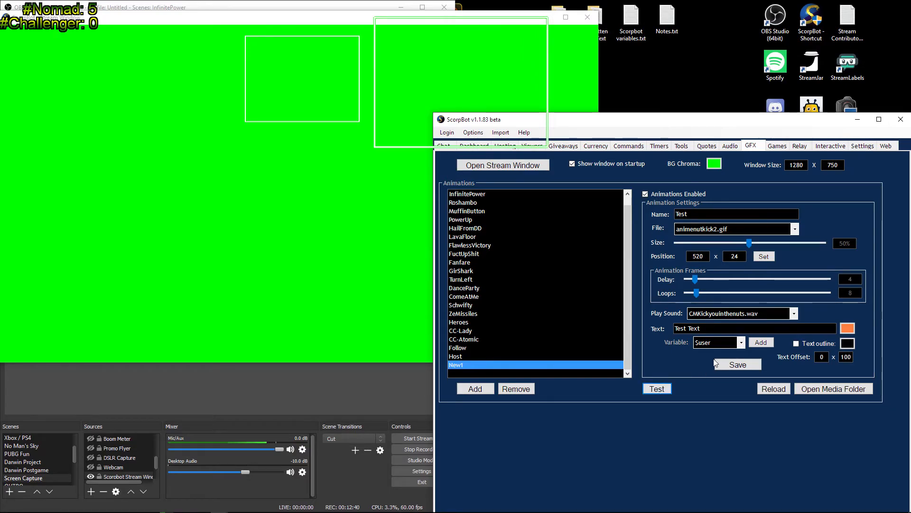
Set the vertical text offset to 105, test the animation and save it.
{"action": "key", "text": "shift+Tab"}
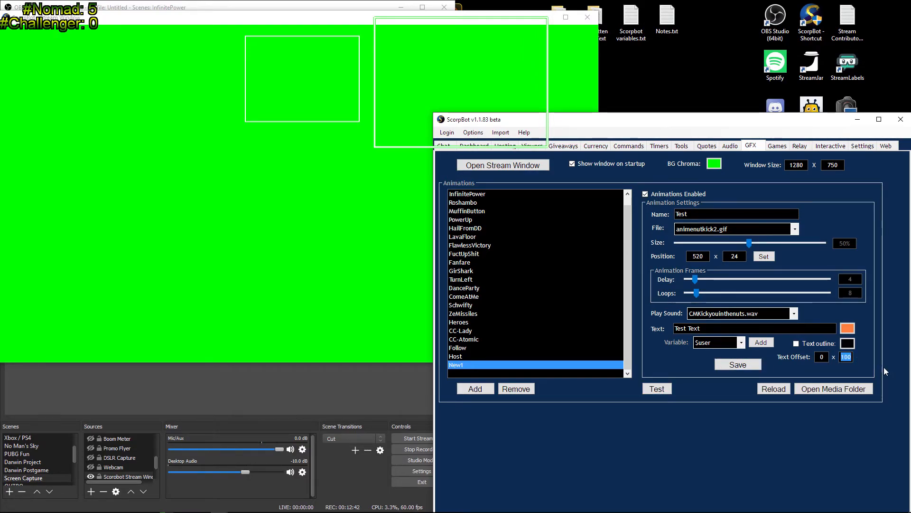
{"action": "type", "text": "105"}
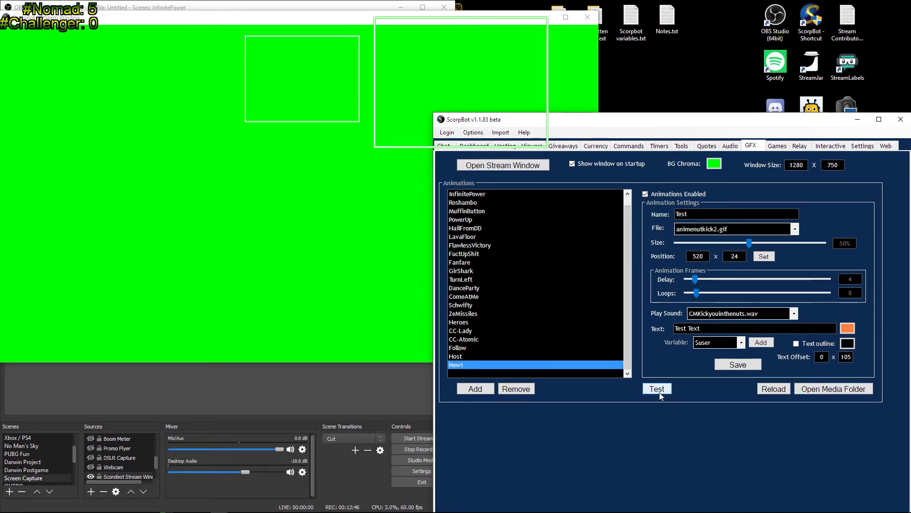
{"action": "left_click", "coordinate": [648, 390]}
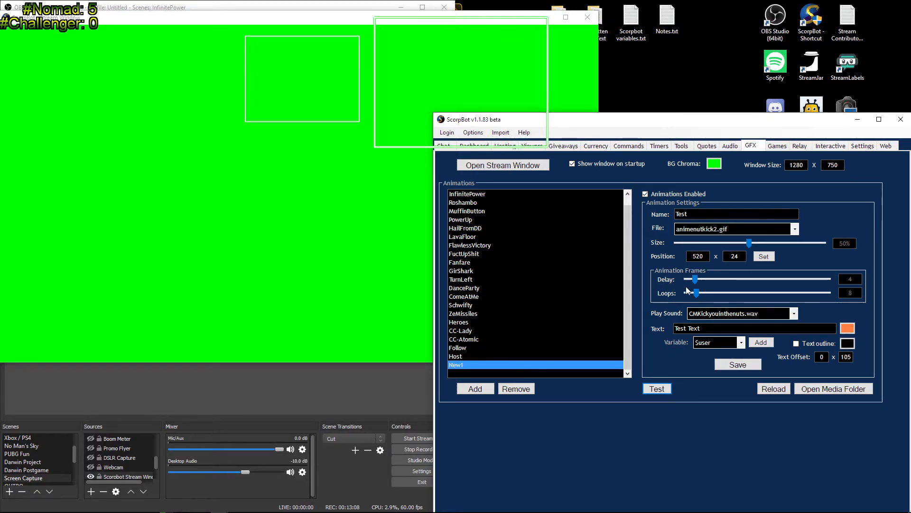
{"action": "left_click", "coordinate": [753, 359]}
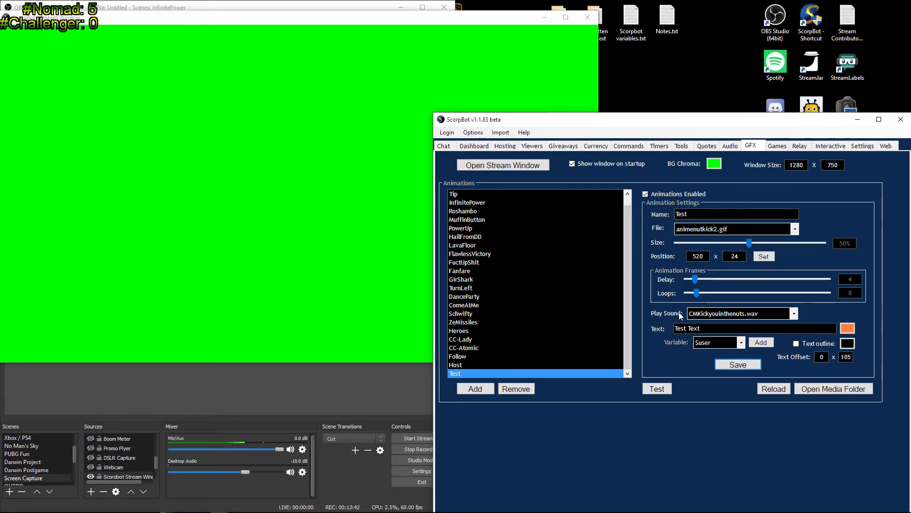
Start a new interactive button from a cleared form and set its text to "Test".
{"action": "left_click", "coordinate": [828, 147]}
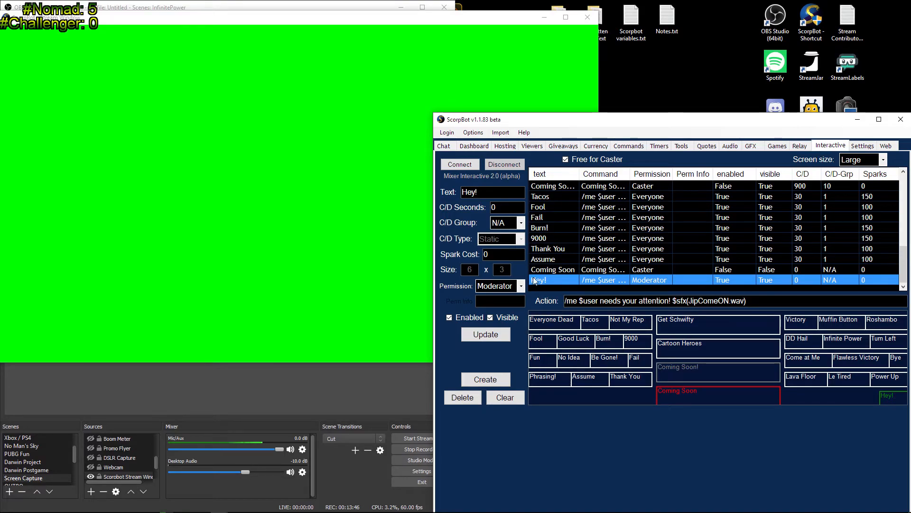
{"action": "scroll", "coordinate": [597, 270], "scroll_direction": "up", "scroll_amount": 7}
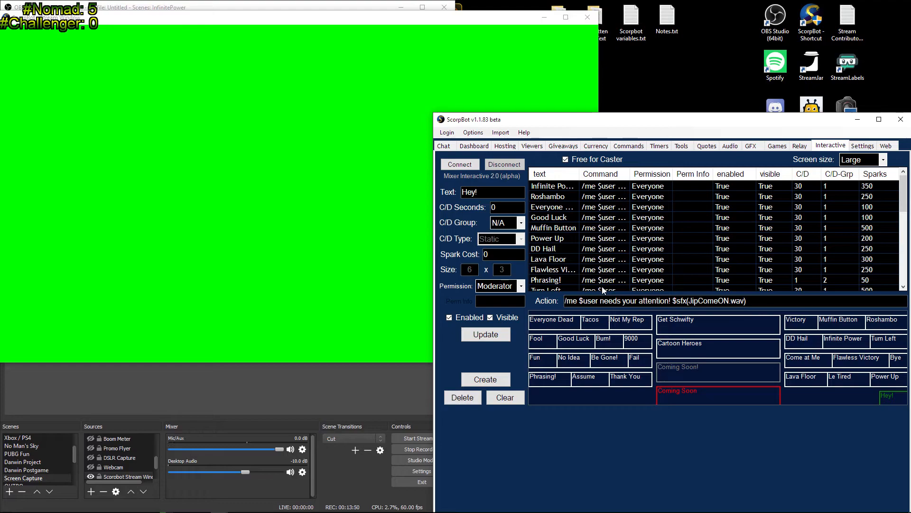
{"action": "scroll", "coordinate": [597, 240], "scroll_direction": "down", "scroll_amount": 7}
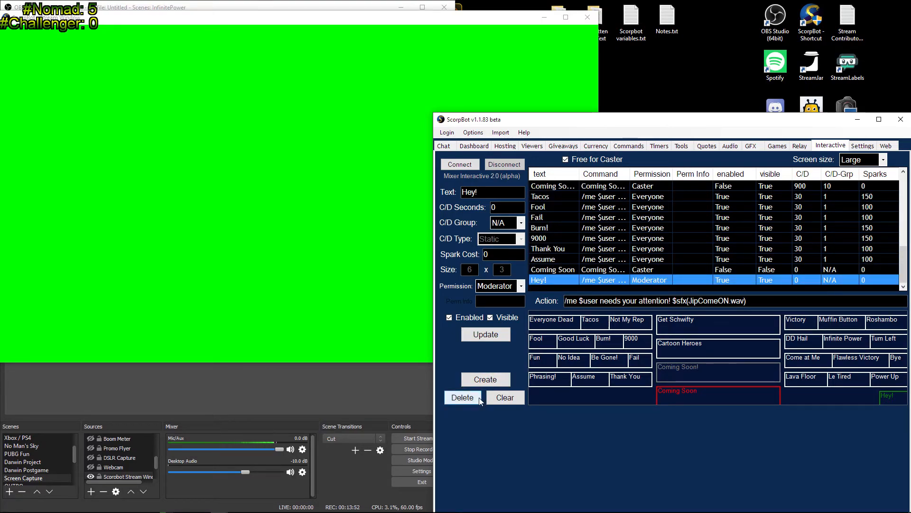
{"action": "left_click", "coordinate": [502, 402]}
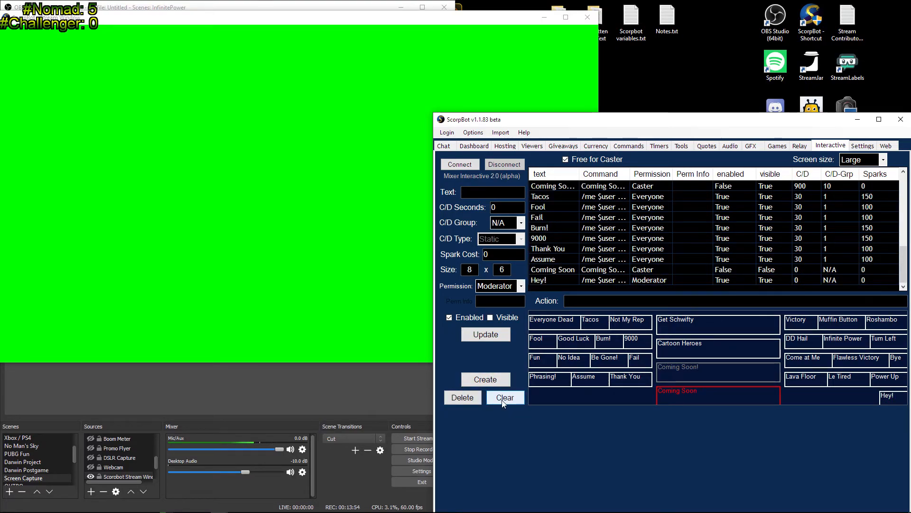
{"action": "left_click", "coordinate": [462, 191]}
{"action": "type", "text": "Test"}
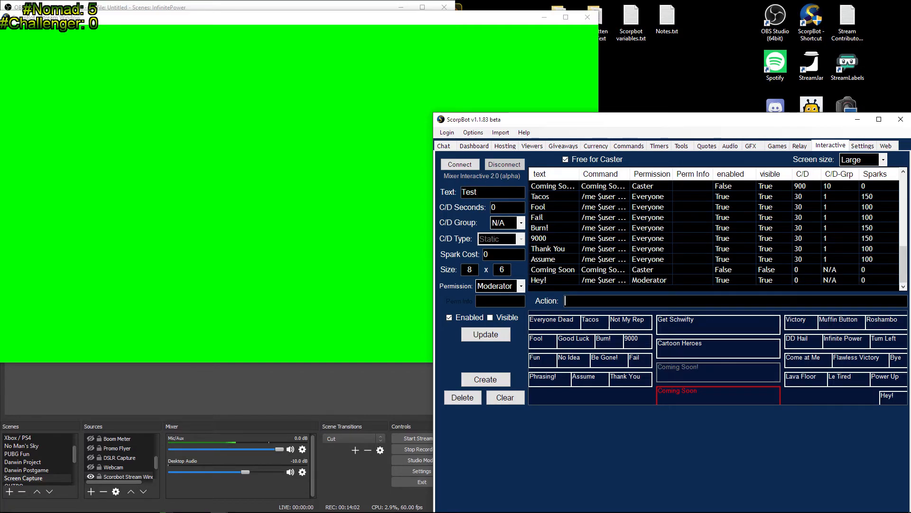
Enter "$sfx(CMKickyouinthenuts.wav) $gfx(Test)" as the new button's action, checking the sound file name in the GFX animation settings.
{"action": "left_click", "coordinate": [565, 300]}
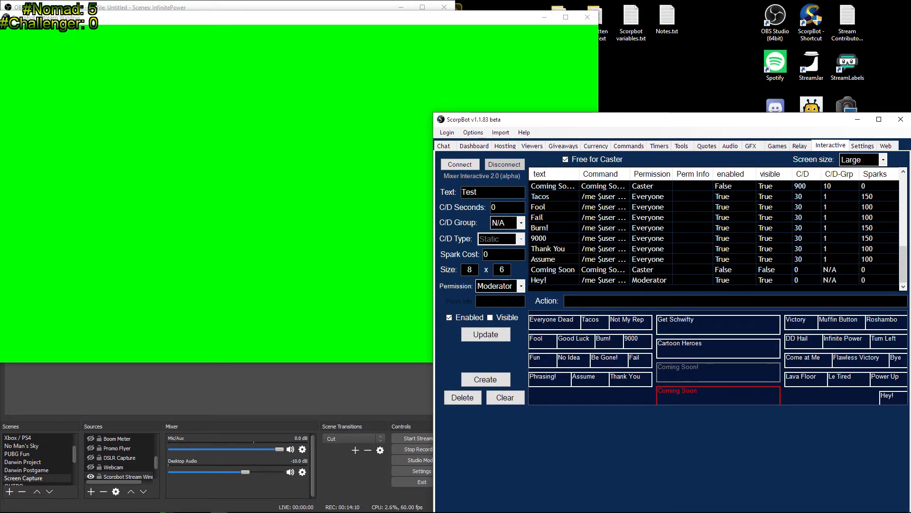
{"action": "type", "text": "$"}
{"action": "type", "text": "sfx"}
{"action": "key", "text": "BackSpace"}
{"action": "type", "text": "fx"}
{"action": "type", "text": "CM"}
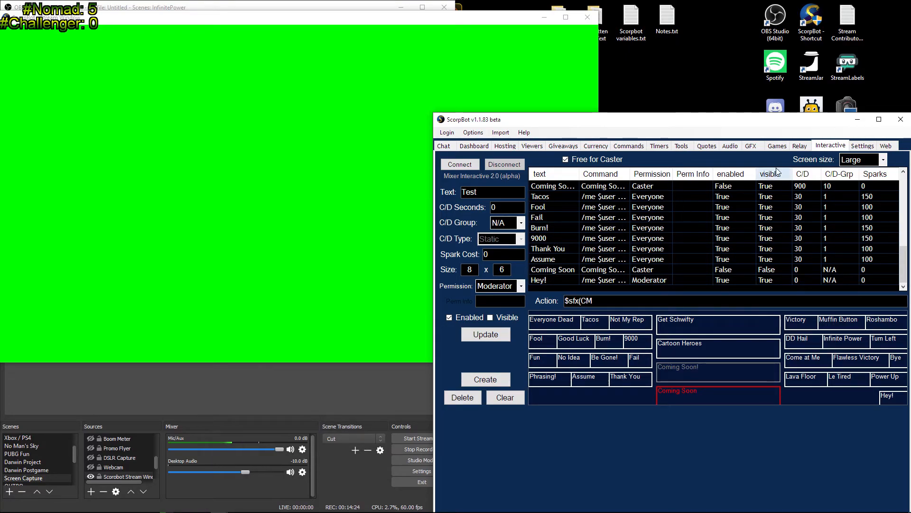
{"action": "left_click", "coordinate": [758, 148]}
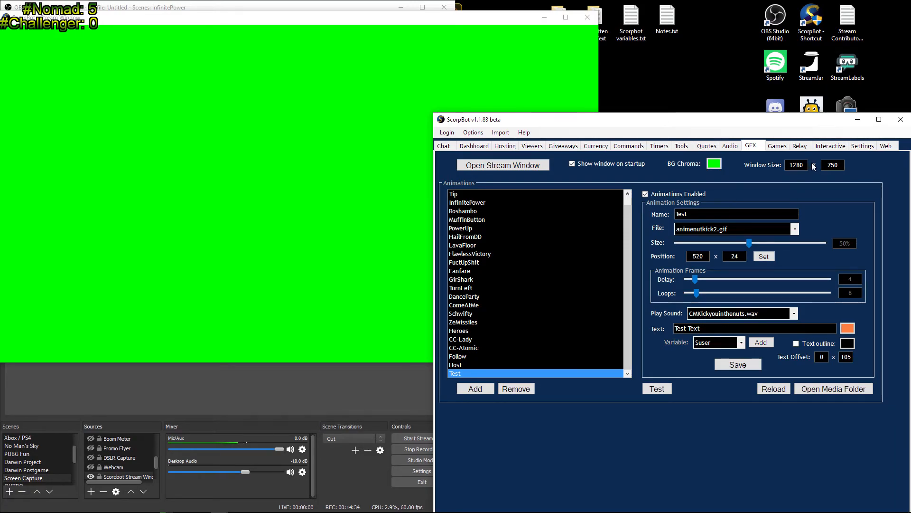
{"action": "left_click", "coordinate": [830, 146]}
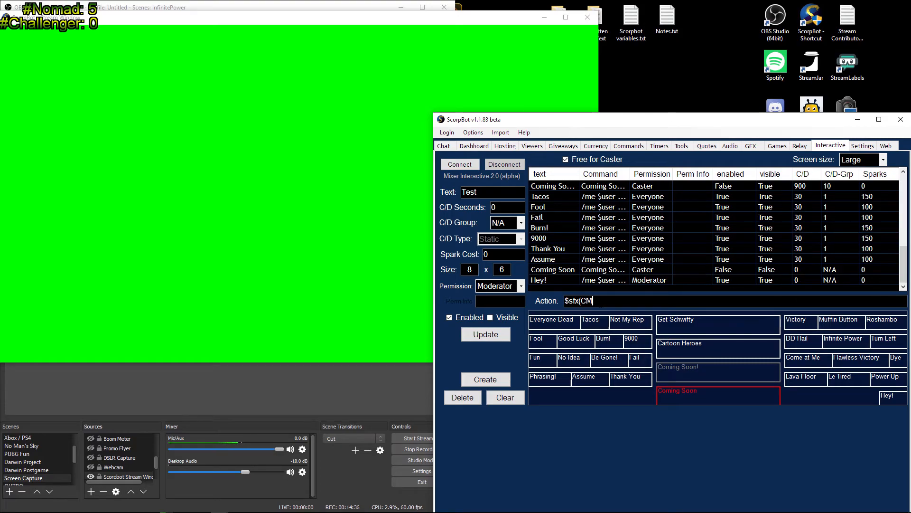
{"action": "type", "text": "Kickyouinthenuts.wav"}
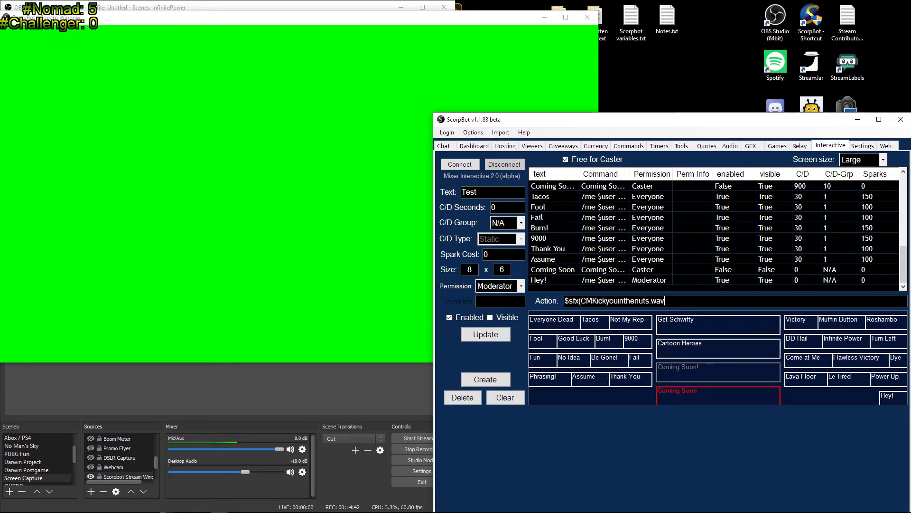
{"action": "type", "text": ") $gfx(T"}
{"action": "type", "text": "est)"}
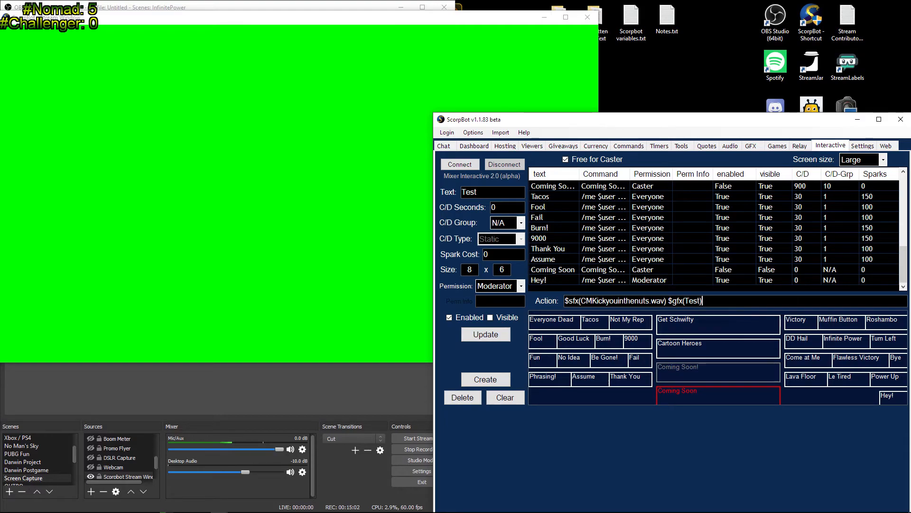
Create the Test button with Everyone permission and move it down over Phrasing! and Assume on the Large screen layout.
{"action": "left_click", "coordinate": [481, 380]}
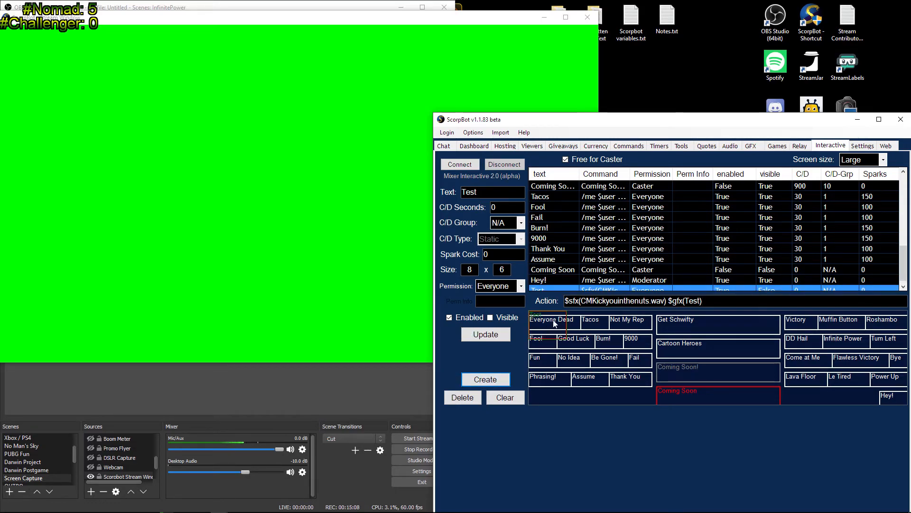
{"action": "left_click_drag", "start_coordinate": [547, 328], "coordinate": [567, 396]}
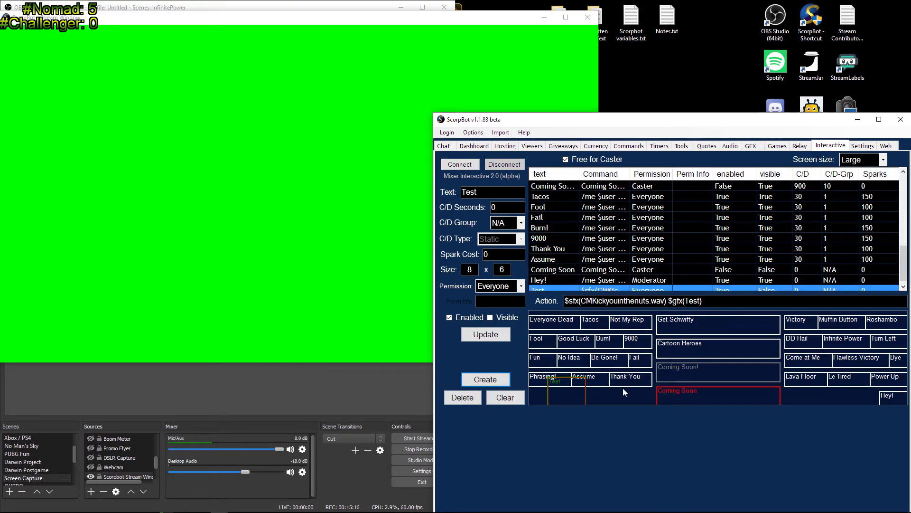
{"action": "left_click", "coordinate": [884, 160]}
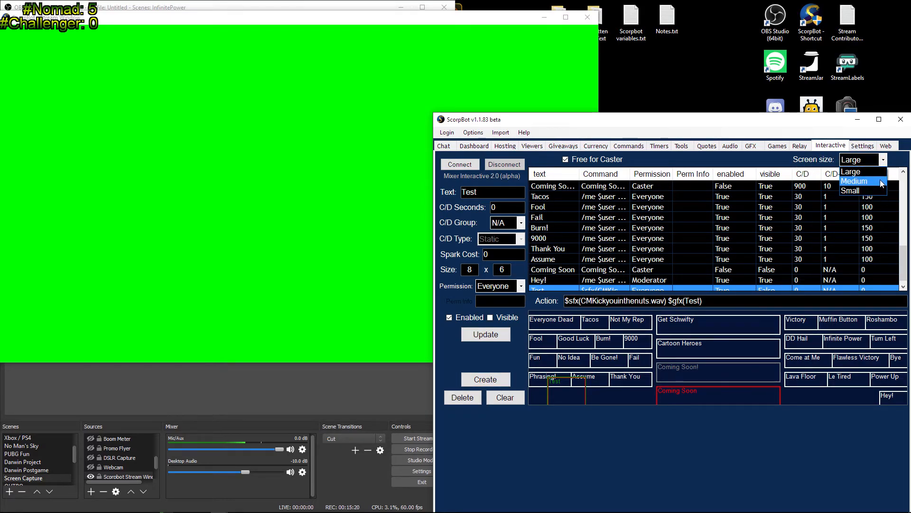
{"action": "left_click", "coordinate": [852, 171]}
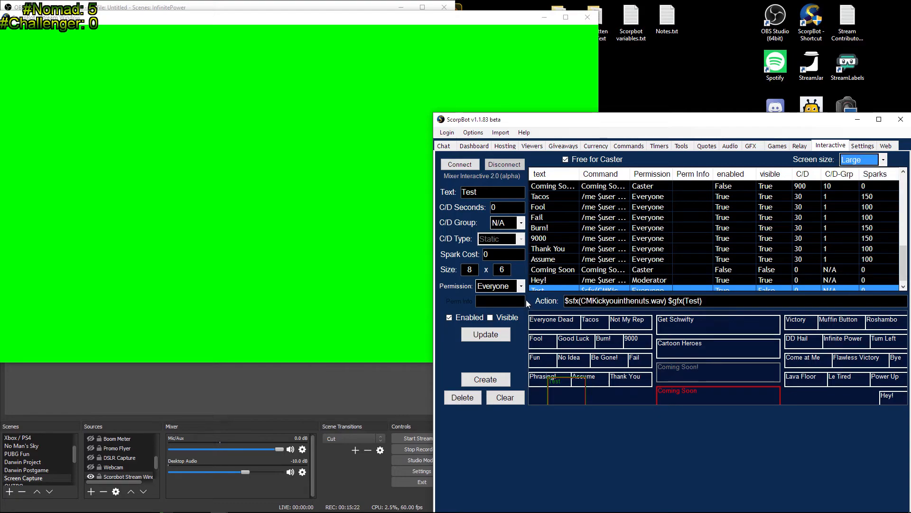
Set the Test button's height to 3 and place it in the empty row below Phrasing! and Assume.
{"action": "double_click", "coordinate": [501, 269]}
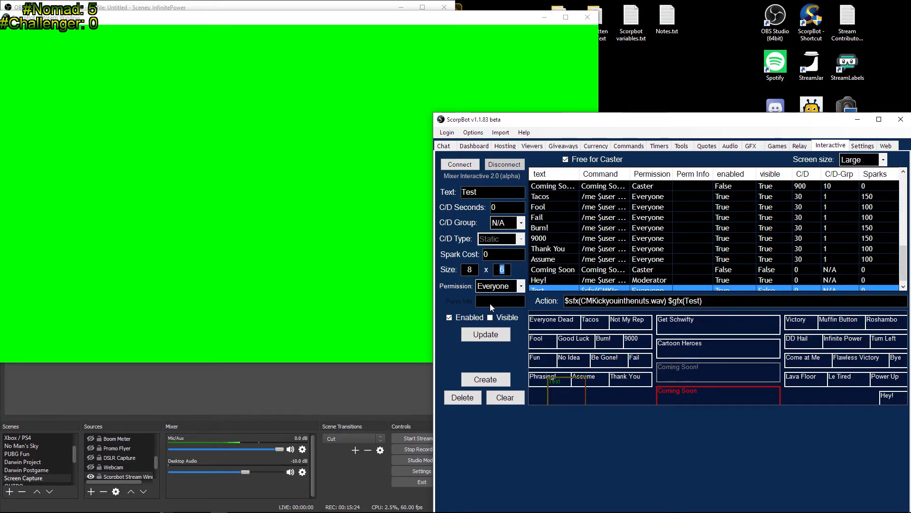
{"action": "type", "text": "3"}
{"action": "left_click", "coordinate": [491, 338]}
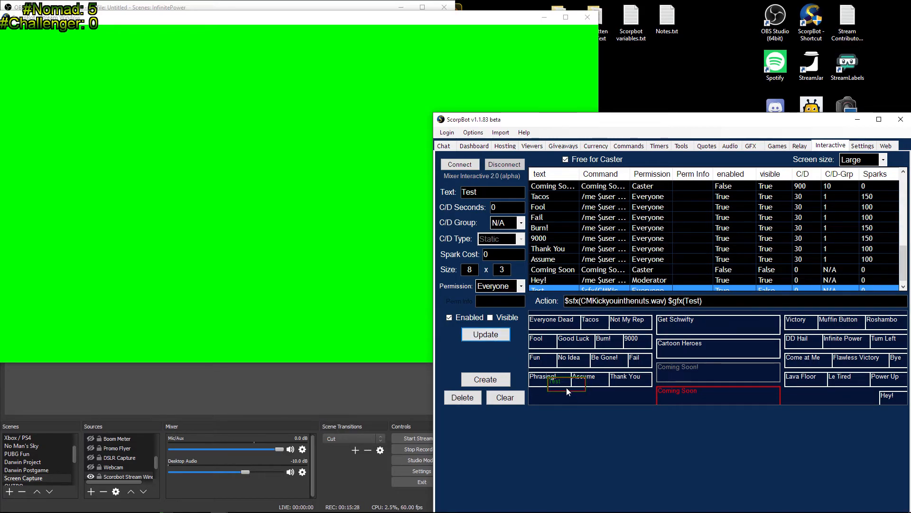
{"action": "left_click_drag", "start_coordinate": [568, 400], "coordinate": [568, 402]}
Bring up the Mixer channel page in Chrome, arrange ScorpBot beside it and connect the interactive board.
{"action": "left_click", "coordinate": [166, 507]}
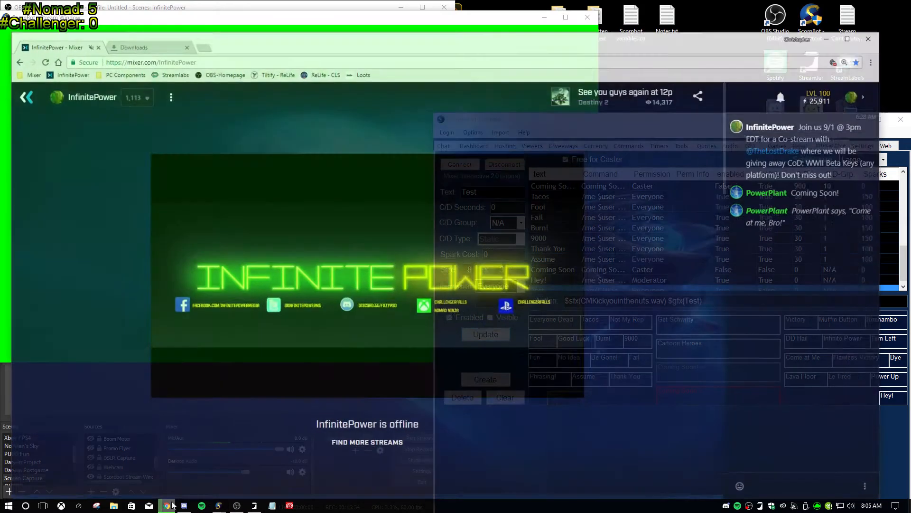
{"action": "left_click", "coordinate": [61, 59]}
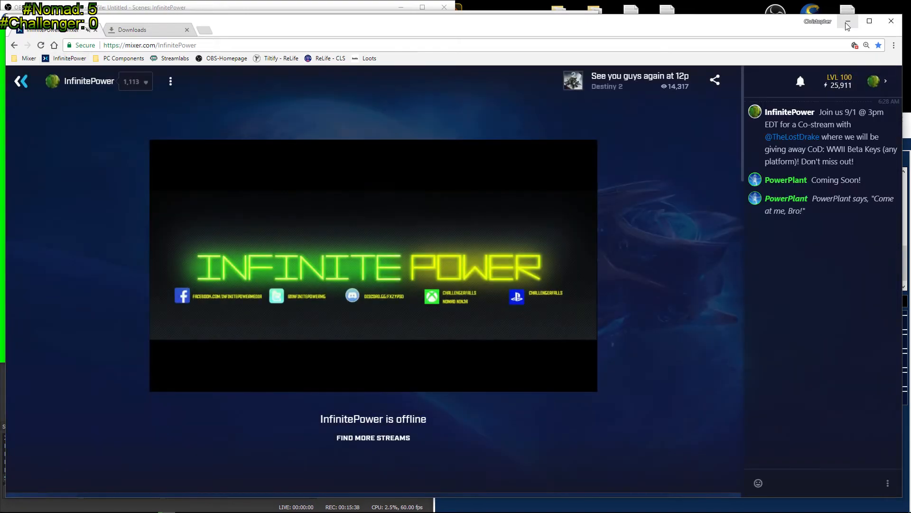
{"action": "left_click_drag", "start_coordinate": [745, 28], "coordinate": [734, 15]}
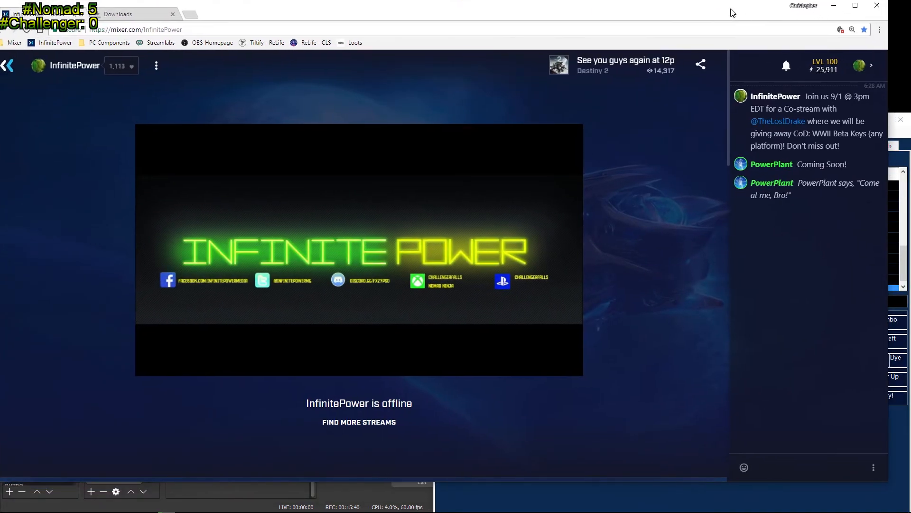
{"action": "left_click", "coordinate": [792, 499]}
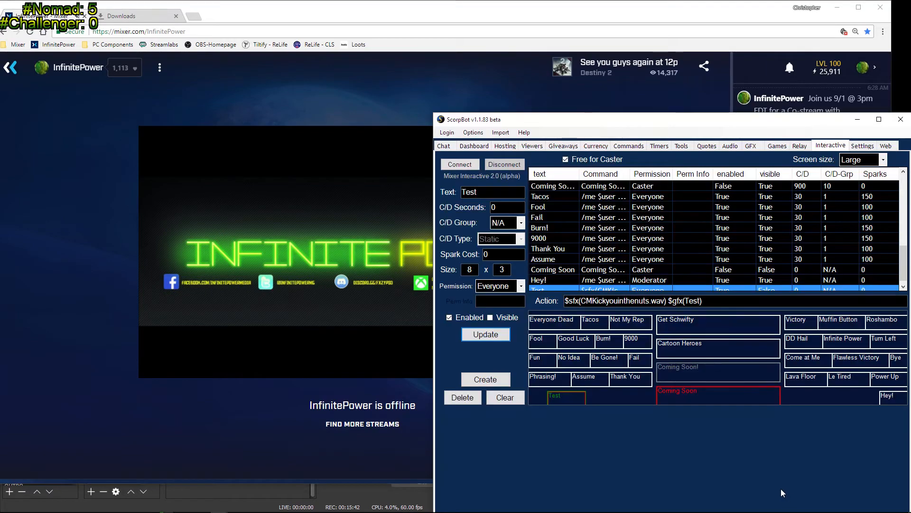
{"action": "left_click_drag", "start_coordinate": [551, 109], "coordinate": [669, 110]}
{"action": "left_click", "coordinate": [576, 150]}
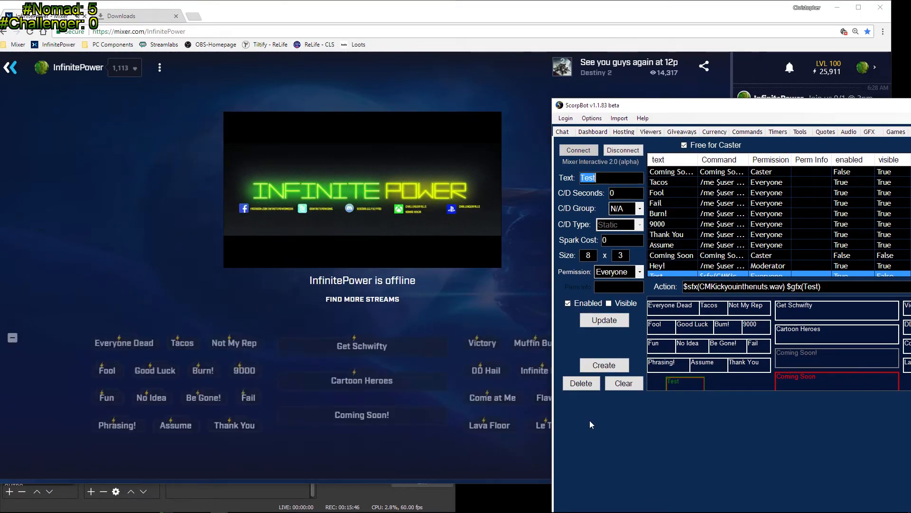
Make the Test button visible and set its spark cost to 100, updating the button after each change.
{"action": "left_click", "coordinate": [609, 304]}
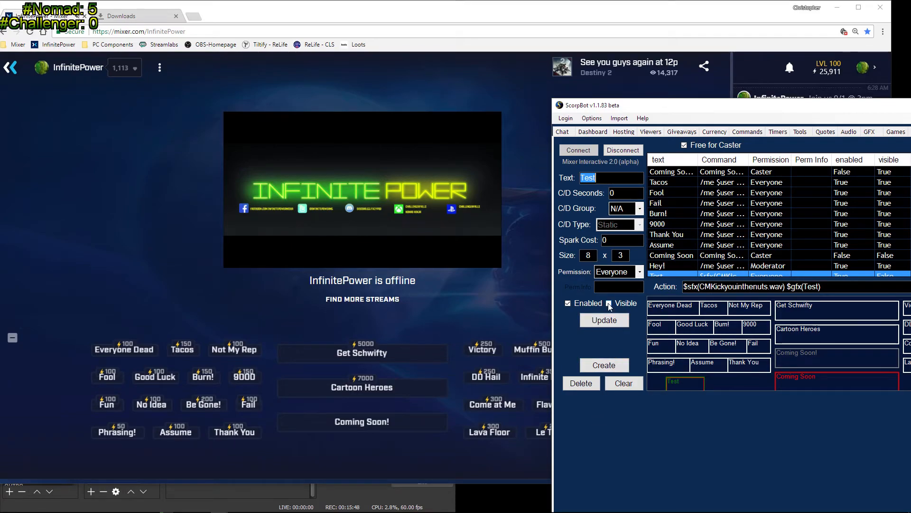
{"action": "left_click", "coordinate": [611, 323]}
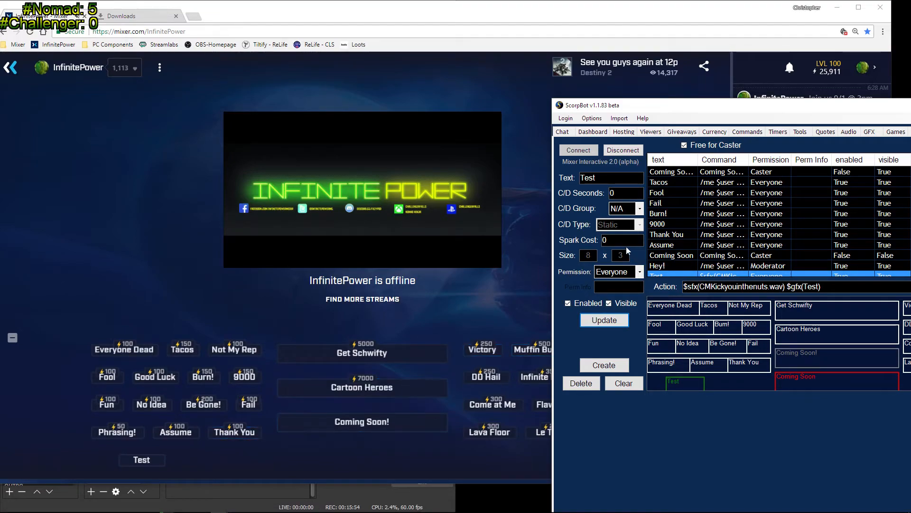
{"action": "double_click", "coordinate": [605, 240]}
{"action": "type", "text": "100"}
{"action": "left_click", "coordinate": [605, 320]}
Set the Test button's cooldown to 30 seconds and update it.
{"action": "double_click", "coordinate": [613, 192]}
{"action": "type", "text": "30"}
{"action": "left_click", "coordinate": [615, 326]}
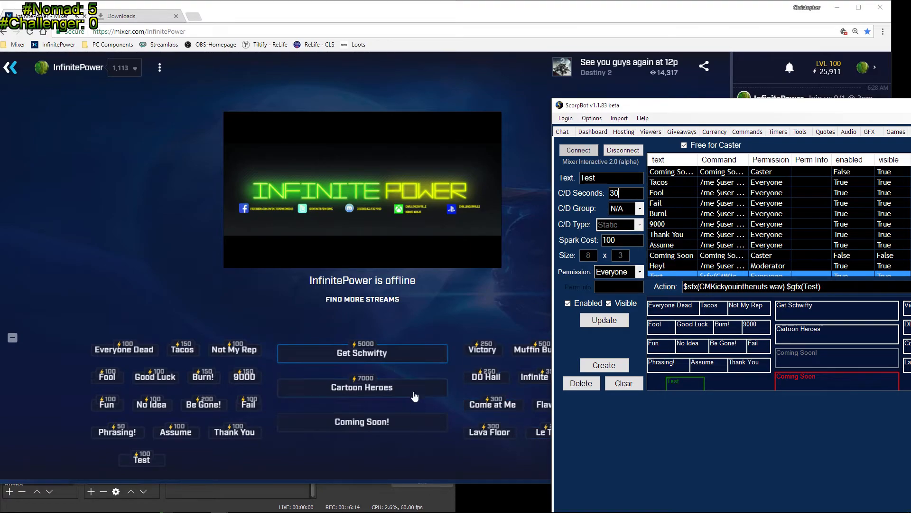
Compare the cooldown seconds, group and type of the Get Schwifty, Cartoon Heroes and Coming Soon buttons.
{"action": "left_click", "coordinate": [835, 334]}
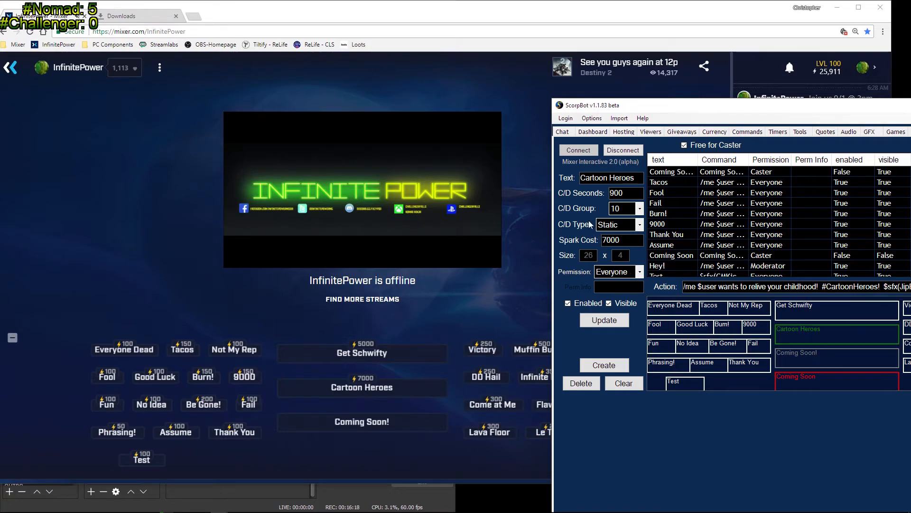
{"action": "left_click", "coordinate": [807, 316]}
{"action": "left_click", "coordinate": [812, 341]}
{"action": "left_click", "coordinate": [813, 316]}
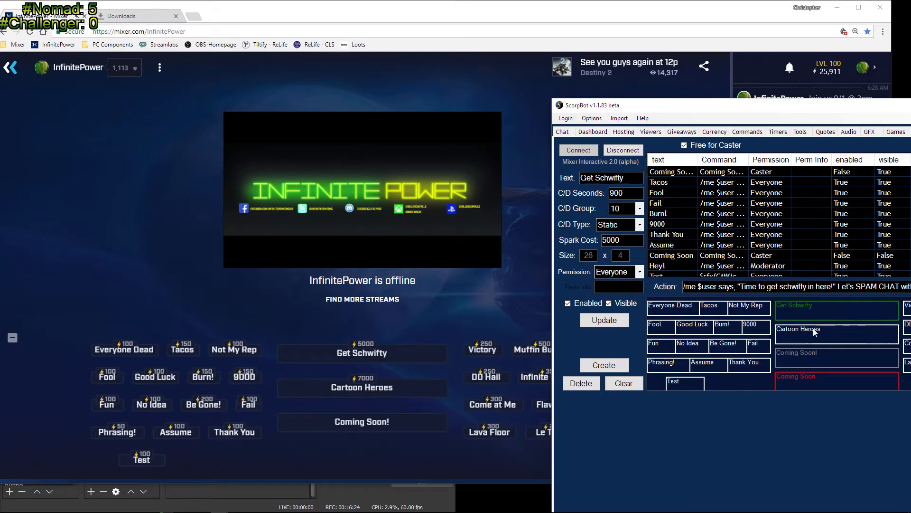
{"action": "left_click", "coordinate": [816, 355]}
{"action": "left_click", "coordinate": [822, 379]}
{"action": "left_click", "coordinate": [818, 356]}
{"action": "left_click", "coordinate": [816, 329]}
{"action": "left_click", "coordinate": [815, 316]}
{"action": "left_click", "coordinate": [814, 327]}
{"action": "left_click", "coordinate": [820, 359]}
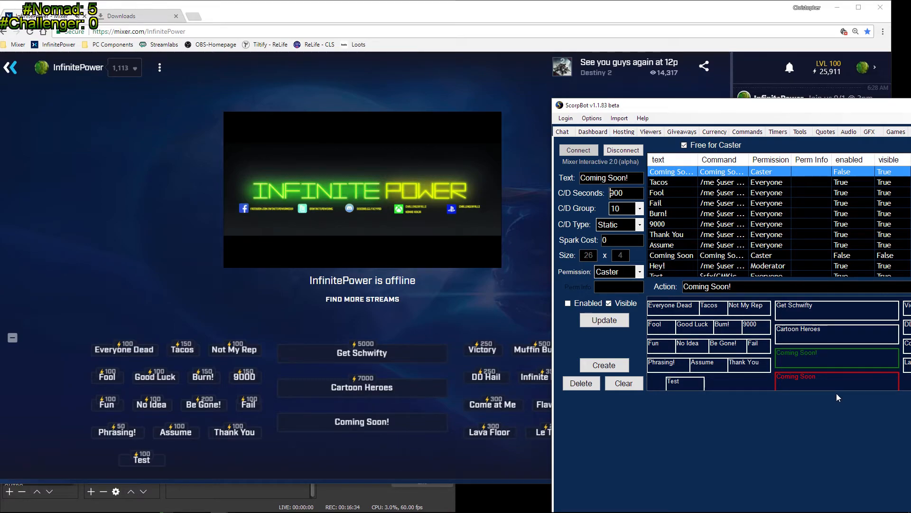
Show the Everyone Dead button's cooldown settings and move the ScorpBot window so the whole interactive board fits on screen.
{"action": "left_click", "coordinate": [673, 309]}
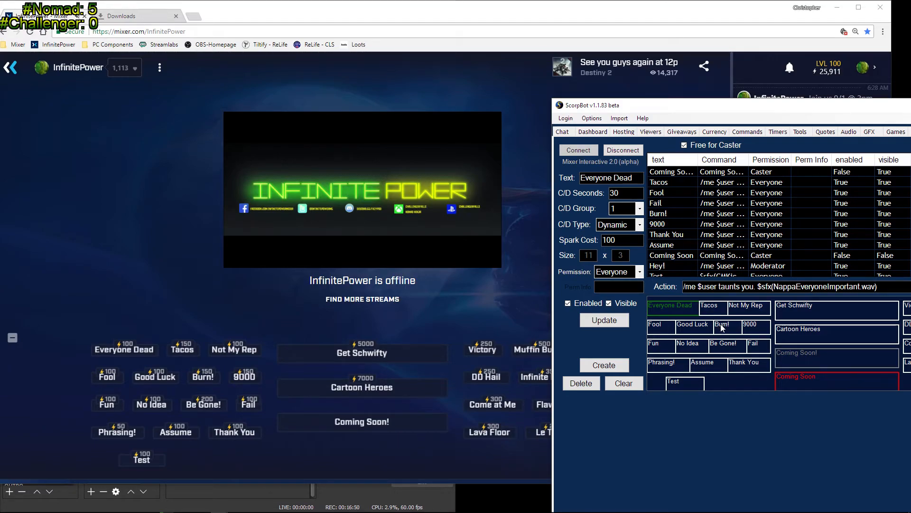
{"action": "left_click_drag", "start_coordinate": [821, 110], "coordinate": [709, 89]}
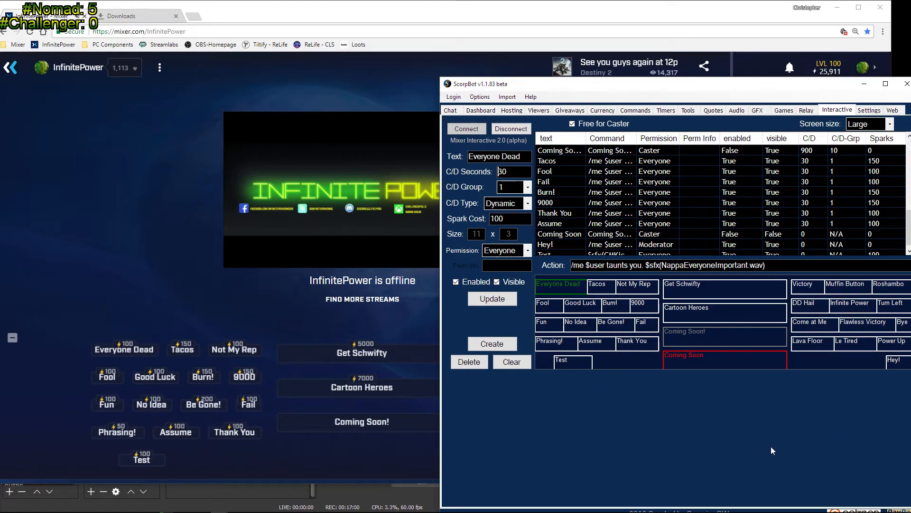
{"action": "left_click_drag", "start_coordinate": [575, 84], "coordinate": [576, 56]}
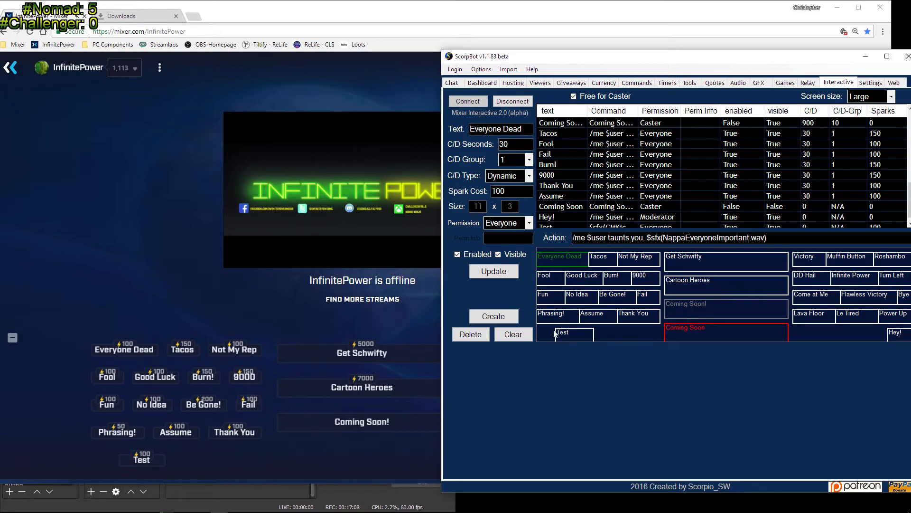
Select the Test button and compare the interactive board layouts for the Medium and Small screen sizes before returning to Large.
{"action": "left_click", "coordinate": [575, 335]}
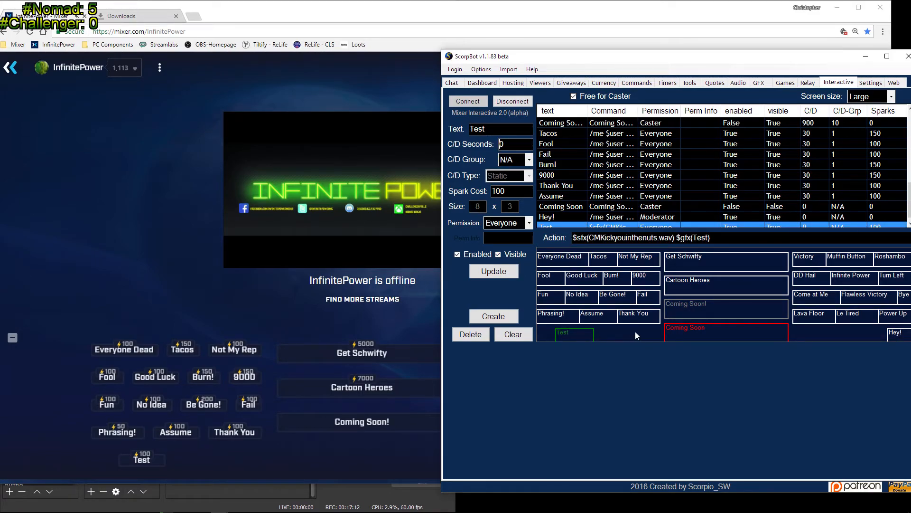
{"action": "left_click", "coordinate": [892, 97]}
{"action": "left_click", "coordinate": [877, 124]}
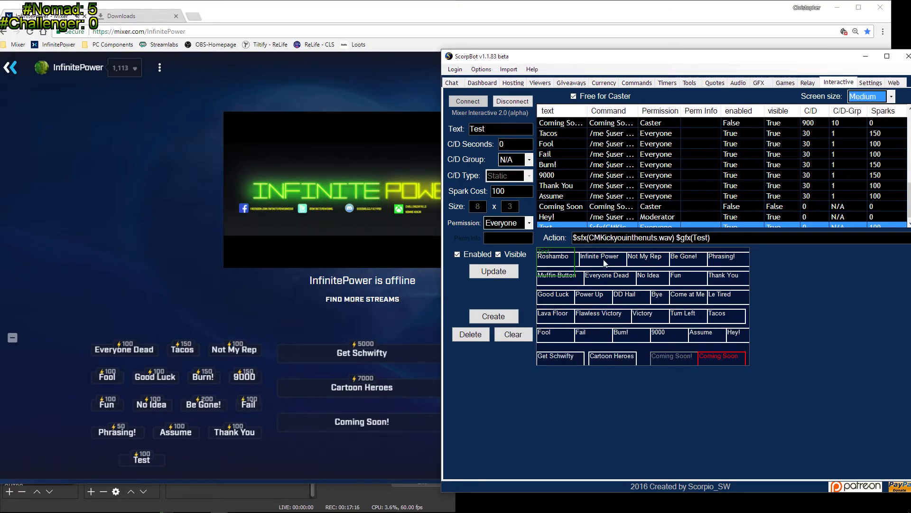
{"action": "left_click", "coordinate": [892, 97]}
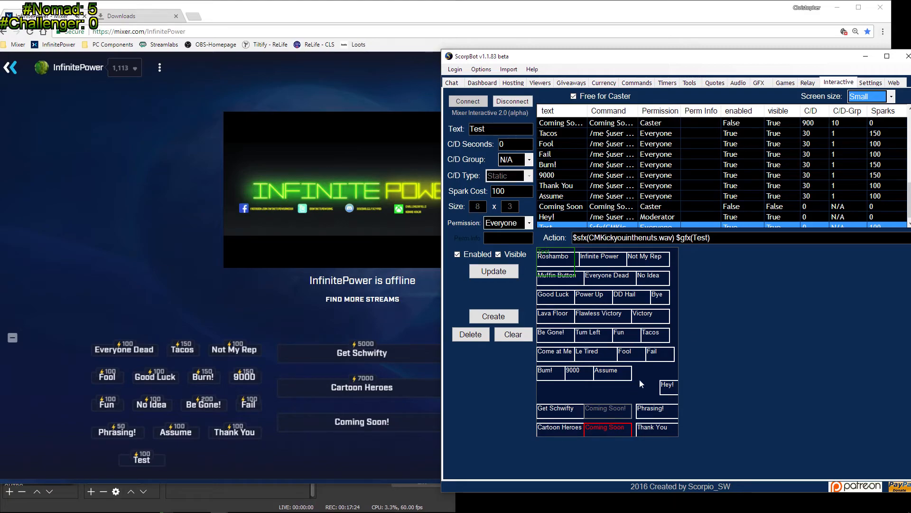
{"action": "left_click", "coordinate": [891, 97]}
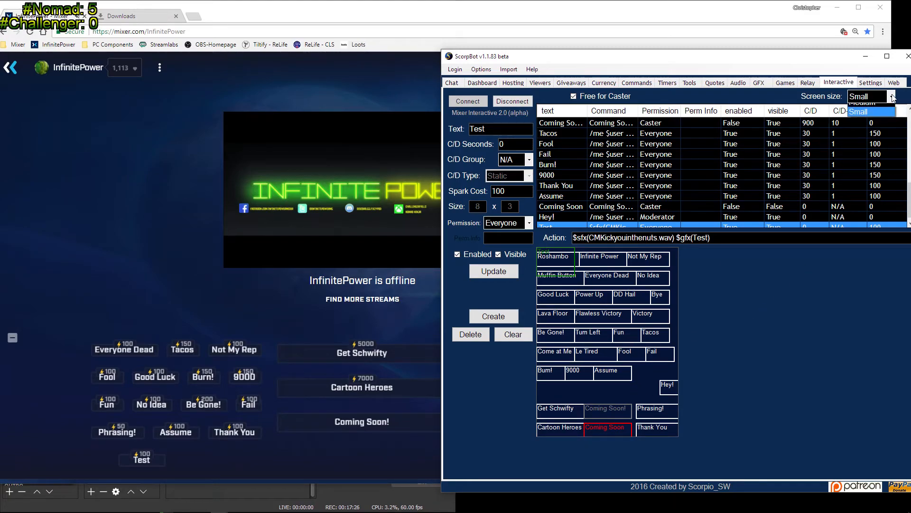
{"action": "left_click", "coordinate": [884, 115]}
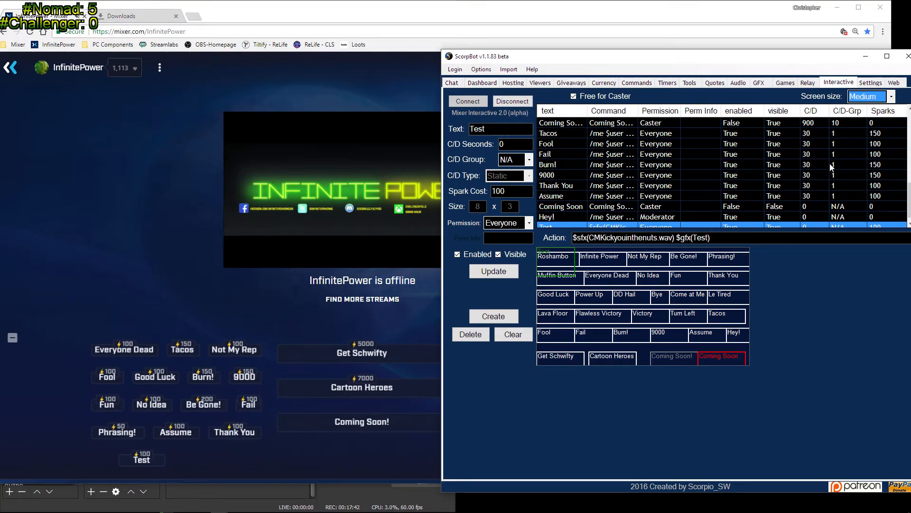
{"action": "left_click", "coordinate": [891, 96]}
{"action": "scroll", "coordinate": [871, 107], "scroll_direction": "up", "scroll_amount": 1}
{"action": "left_click", "coordinate": [868, 103]}
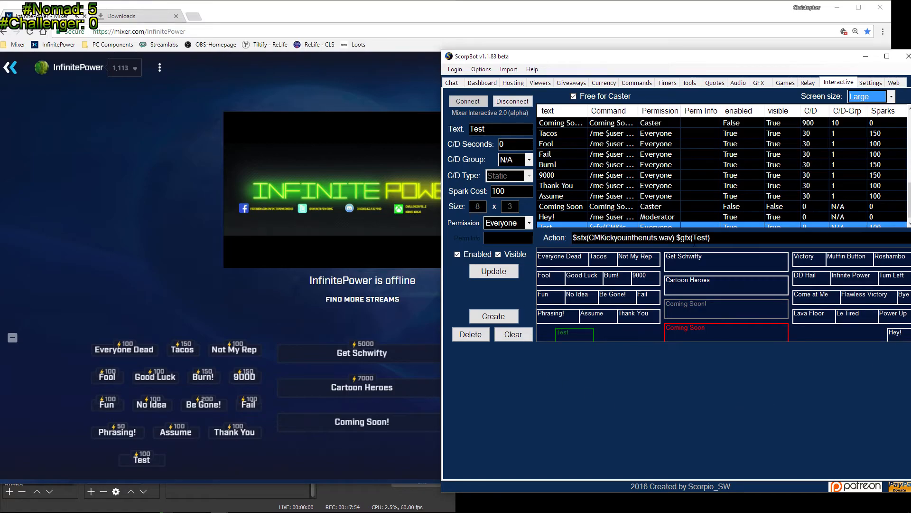
Add the chat message "/me $user Test Text" in front of the sound and GFX calls in the Test button's action.
{"action": "mouse_move", "coordinate": [758, 509]}
{"action": "left_click", "coordinate": [573, 238]}
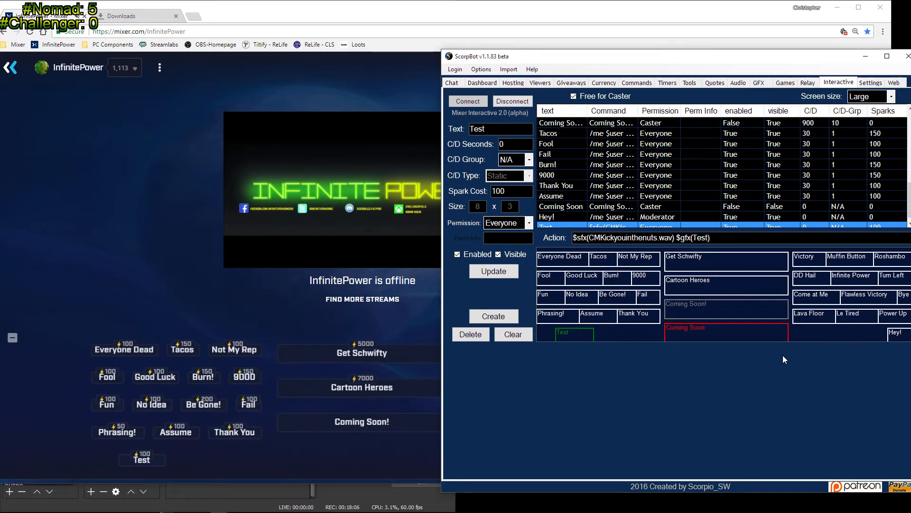
{"action": "type", "text": "Test"}
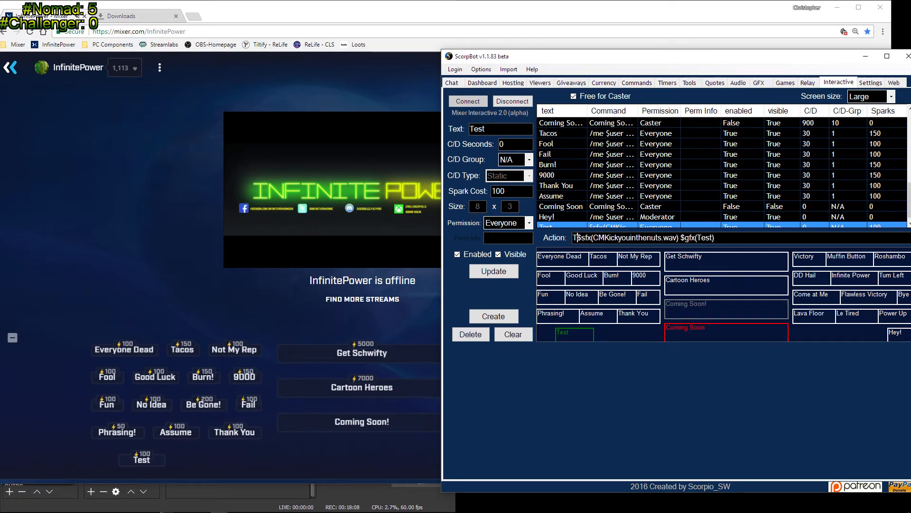
{"action": "type", "text": " Text"}
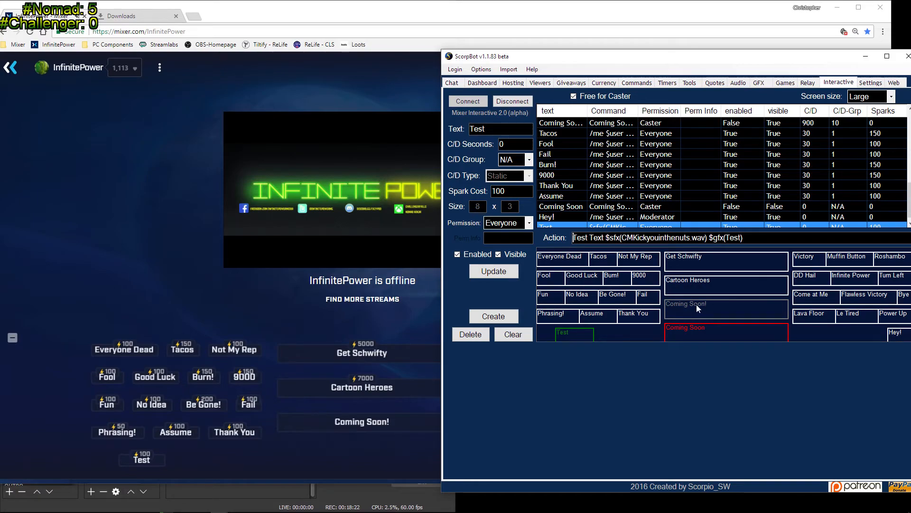
{"action": "type", "text": "/me "}
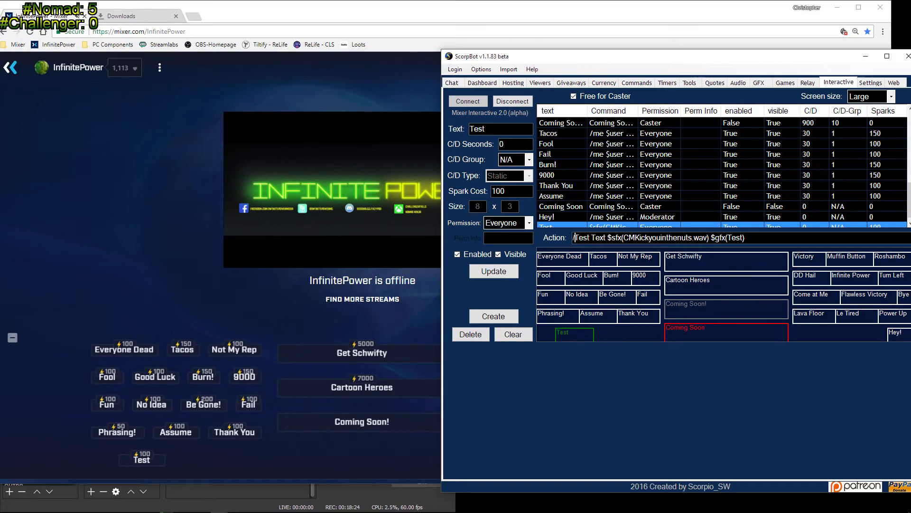
{"action": "type", "text": "$user"}
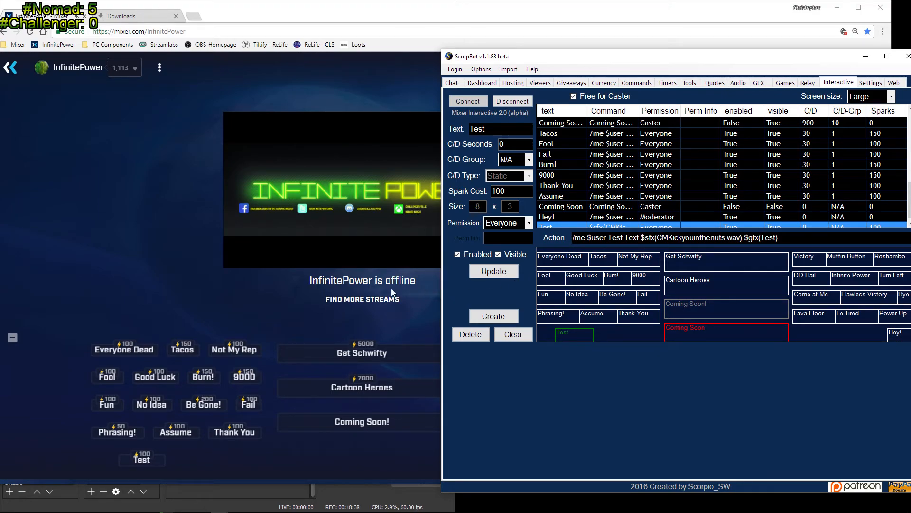
Compare the $user variable in the Test button's action with the bot messages in Mixer chat, and try the Test button on the channel page.
{"action": "left_click", "coordinate": [192, 268]}
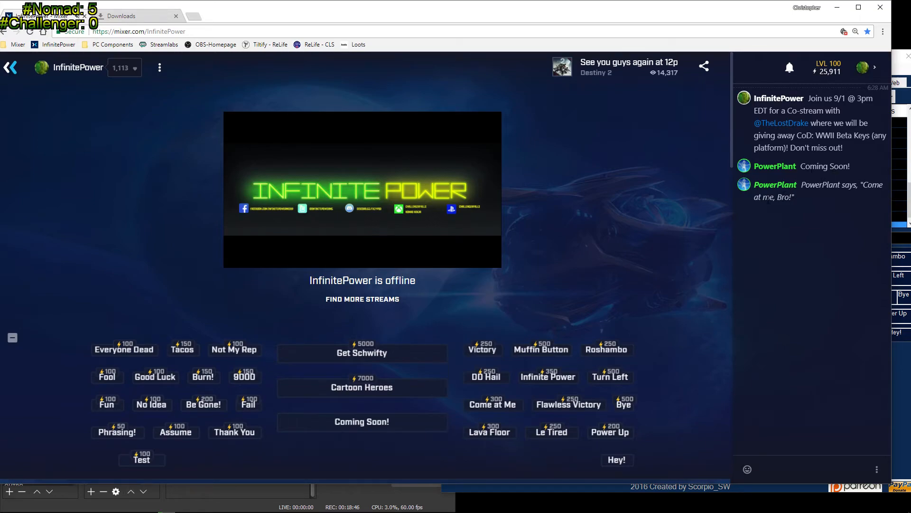
{"action": "left_click", "coordinate": [900, 72]}
{"action": "left_click", "coordinate": [608, 238]}
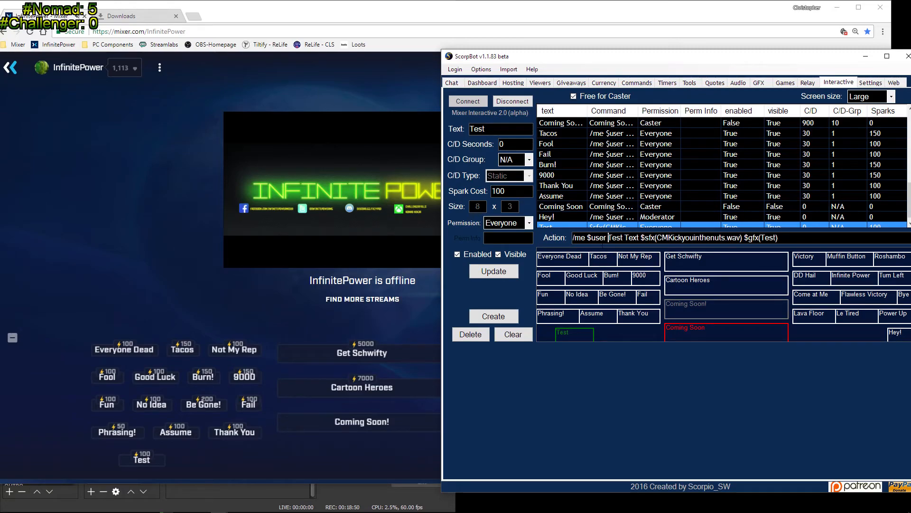
{"action": "left_click_drag", "start_coordinate": [587, 238], "coordinate": [607, 238]}
{"action": "left_click", "coordinate": [146, 224]}
{"action": "left_click", "coordinate": [136, 461]}
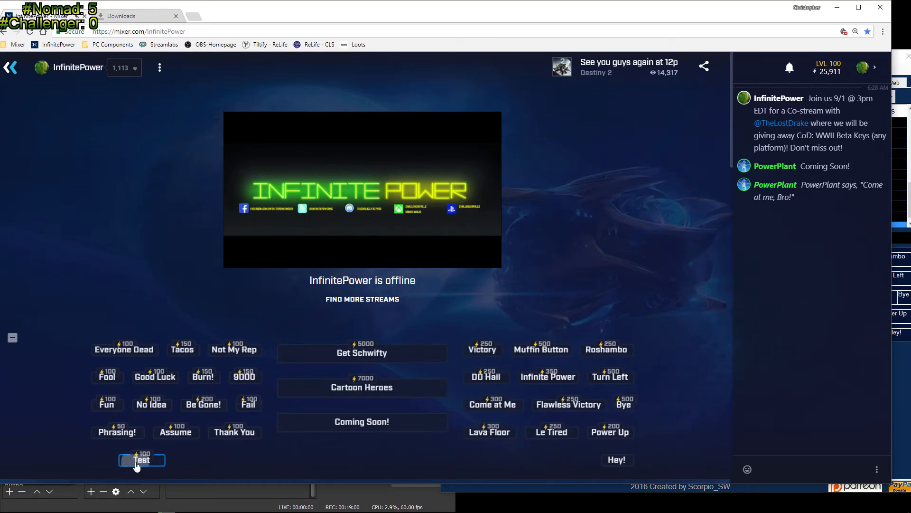
Clear the button form in ScorpBot and minimize the browser showing the Mixer page.
{"action": "left_click", "coordinate": [906, 400]}
{"action": "left_click", "coordinate": [525, 335]}
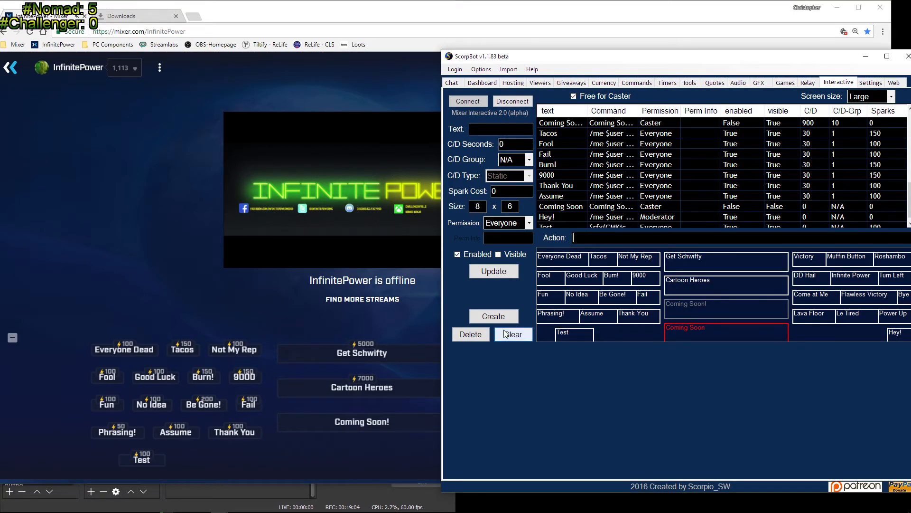
{"action": "left_click", "coordinate": [206, 292]}
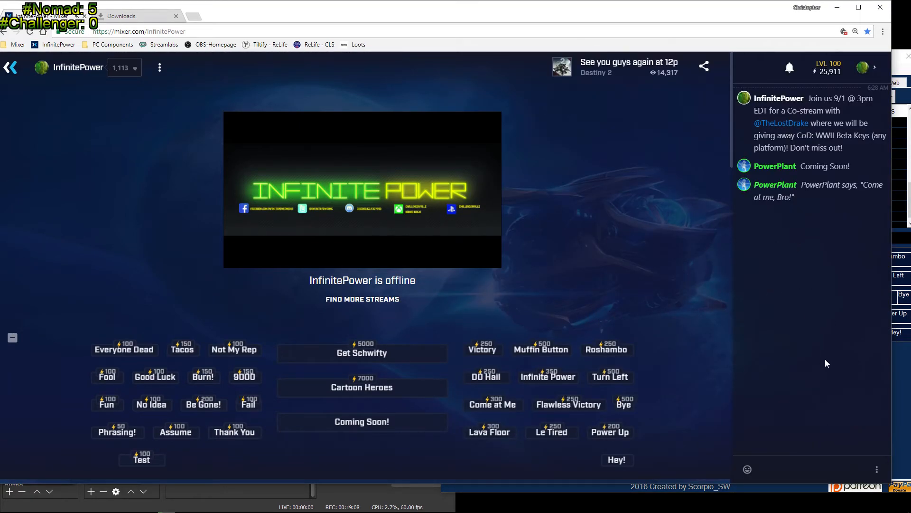
{"action": "left_click", "coordinate": [904, 393]}
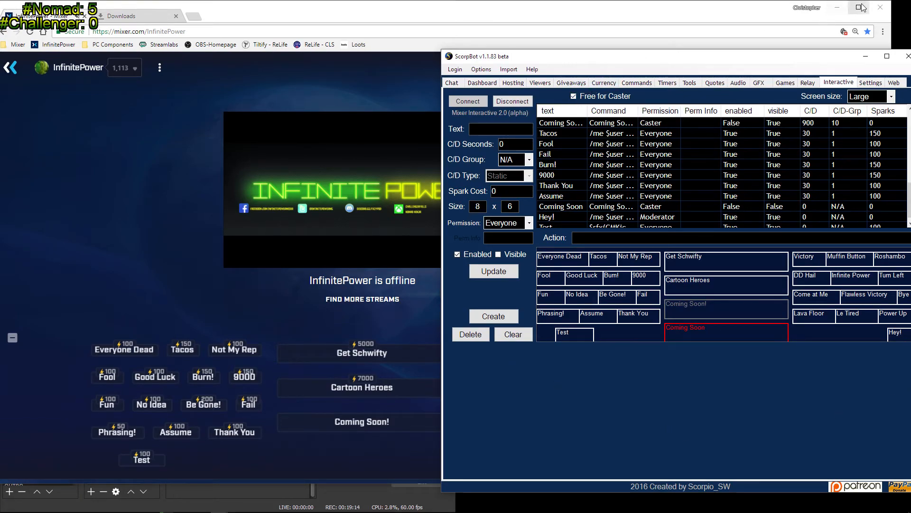
{"action": "left_click", "coordinate": [838, 10]}
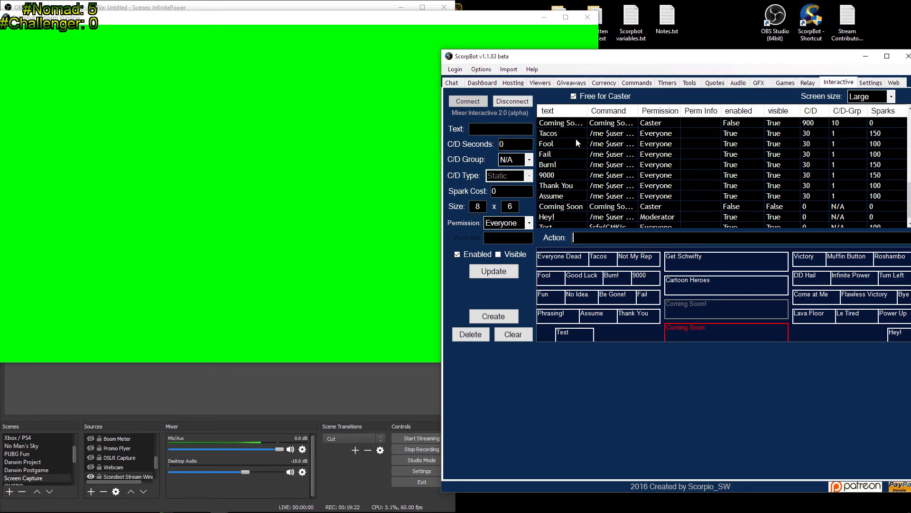
Show the permission types for a button, choosing User_Specific and activating its Perm Info field.
{"action": "left_click", "coordinate": [530, 223]}
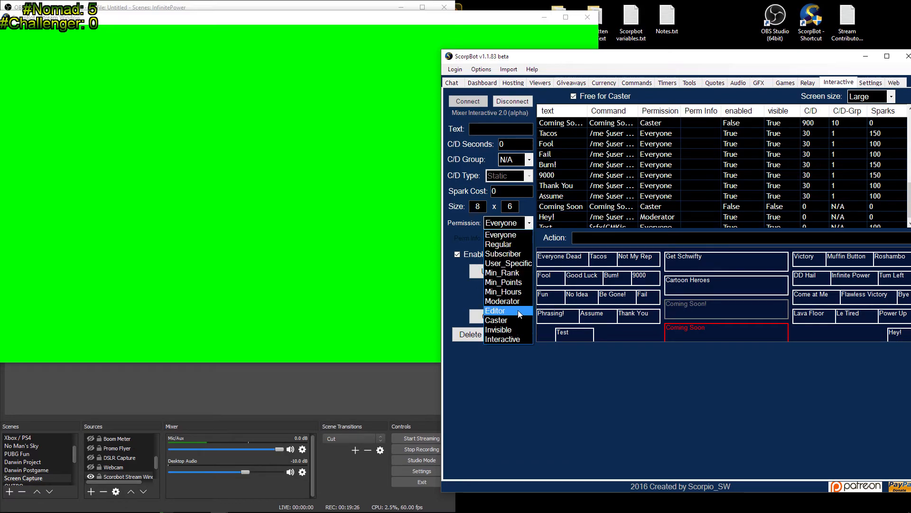
{"action": "left_click", "coordinate": [502, 264]}
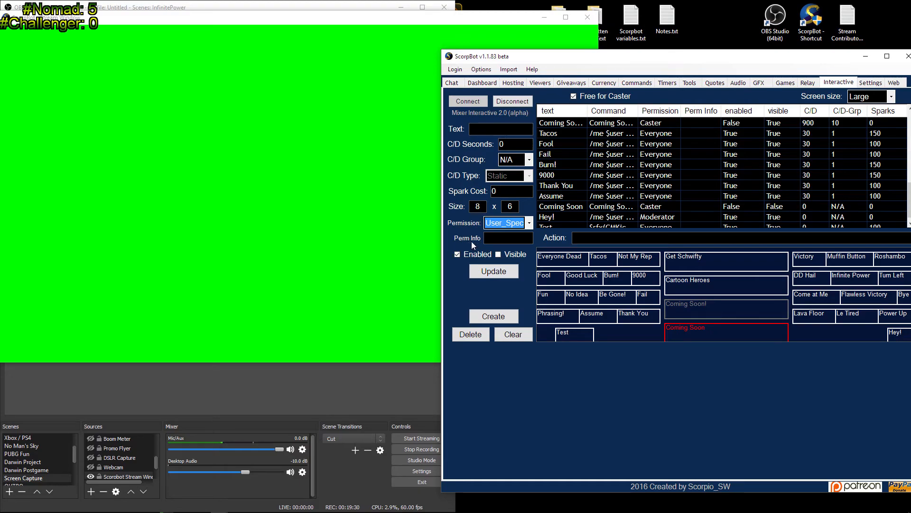
{"action": "left_click", "coordinate": [486, 238]}
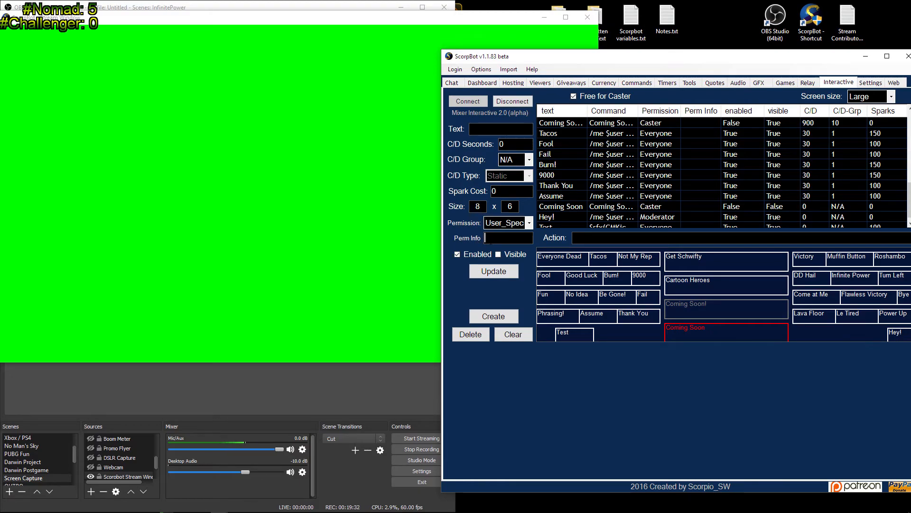
Try the Min_Rank, Min_Points and Min_Hours permissions and examine the Perm Info field they use.
{"action": "left_click", "coordinate": [530, 223]}
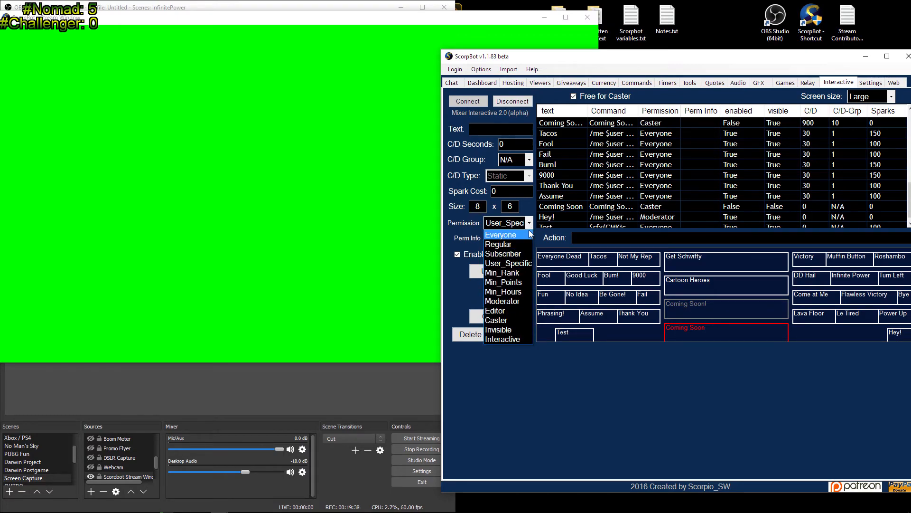
{"action": "left_click", "coordinate": [518, 274]}
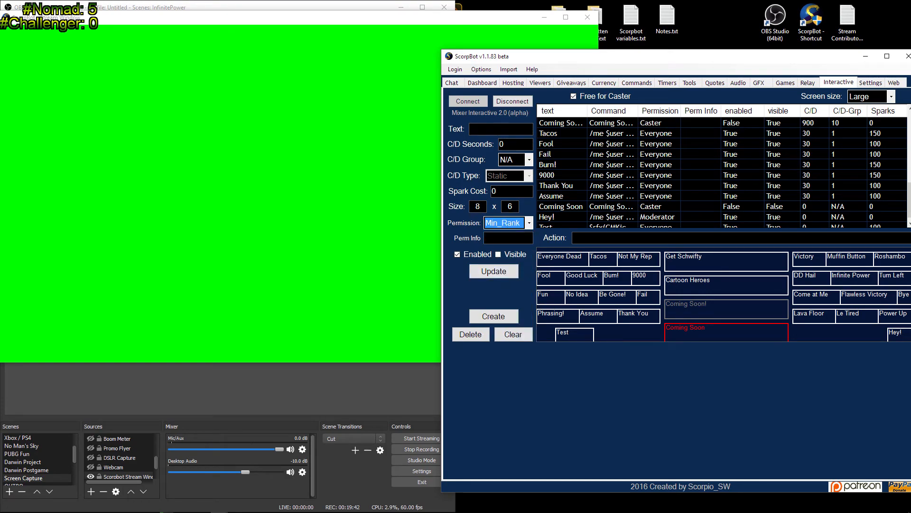
{"action": "left_click", "coordinate": [529, 223]}
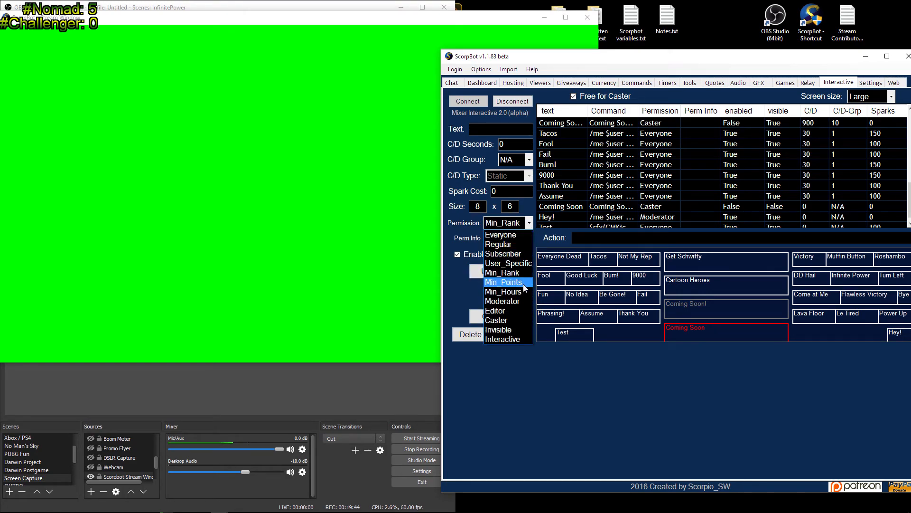
{"action": "left_click", "coordinate": [523, 284]}
{"action": "left_click", "coordinate": [529, 223]}
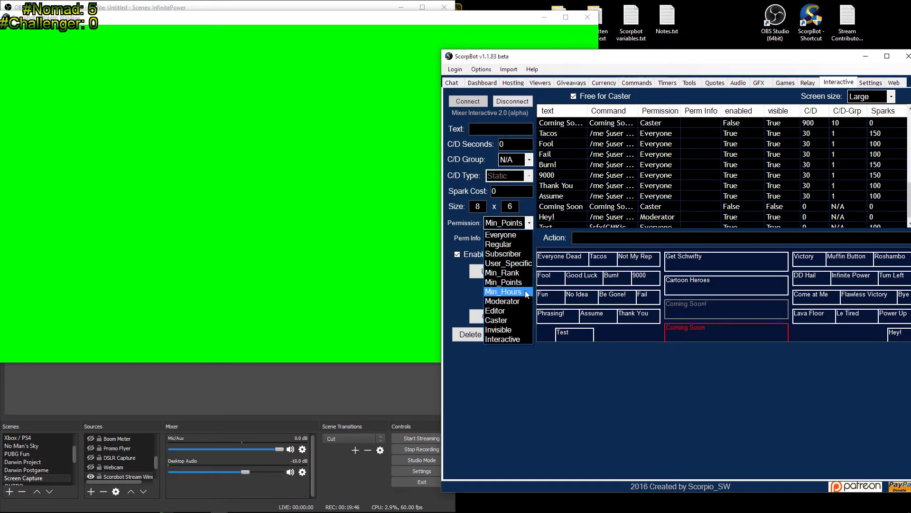
{"action": "left_click", "coordinate": [524, 275]}
{"action": "left_click", "coordinate": [531, 224]}
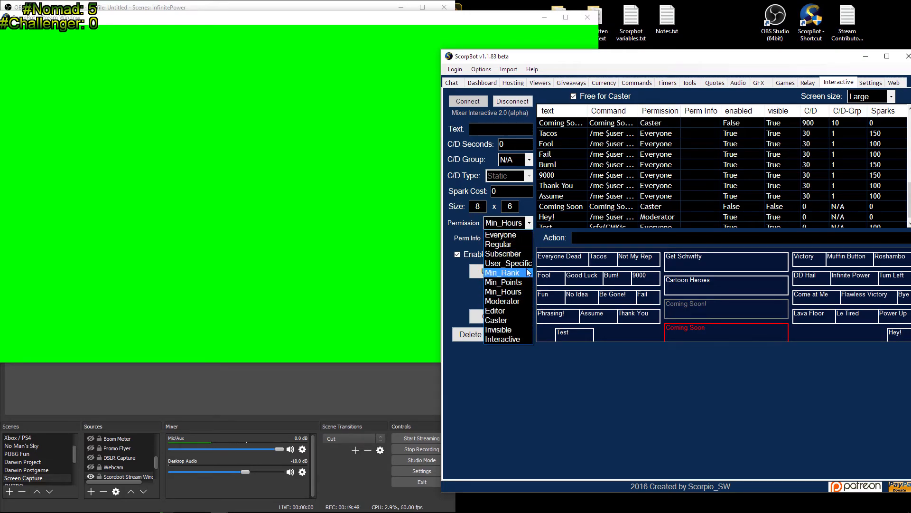
{"action": "left_click", "coordinate": [477, 240]}
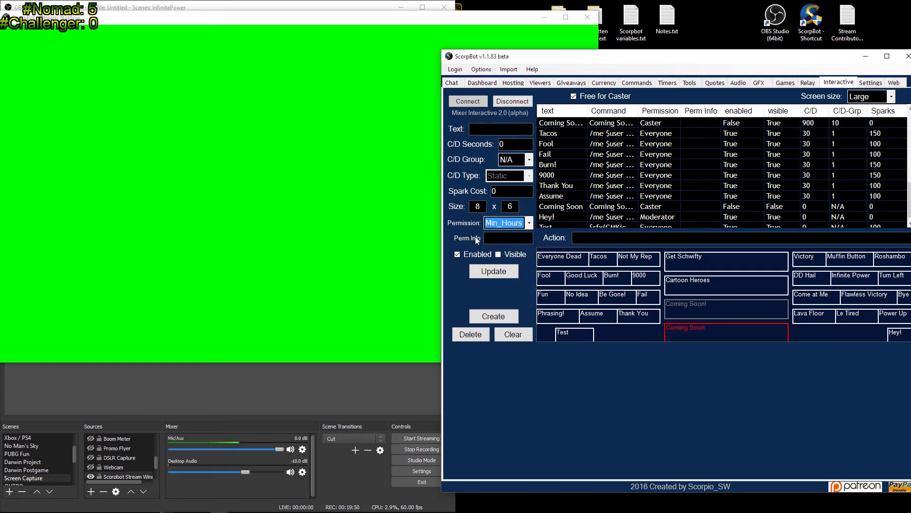
Try the Moderator permission and set the button's permission back to Everyone.
{"action": "left_click", "coordinate": [528, 225]}
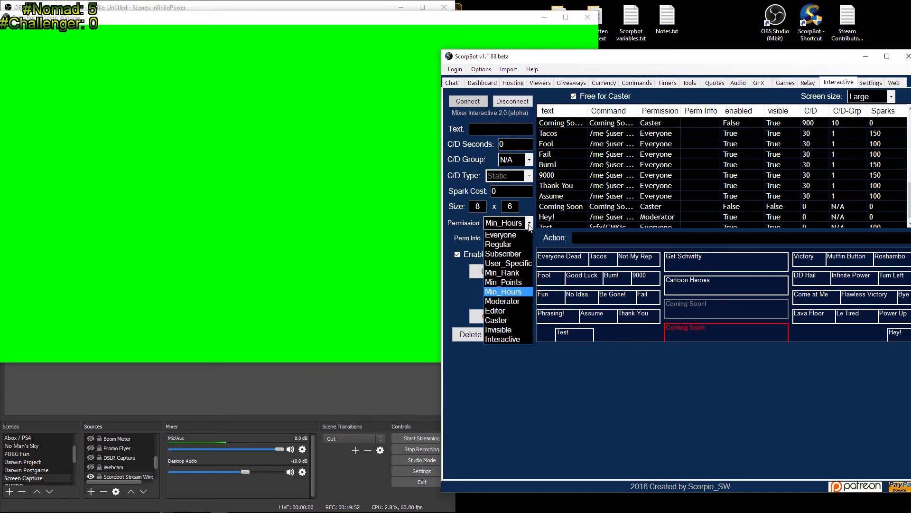
{"action": "left_click", "coordinate": [509, 306]}
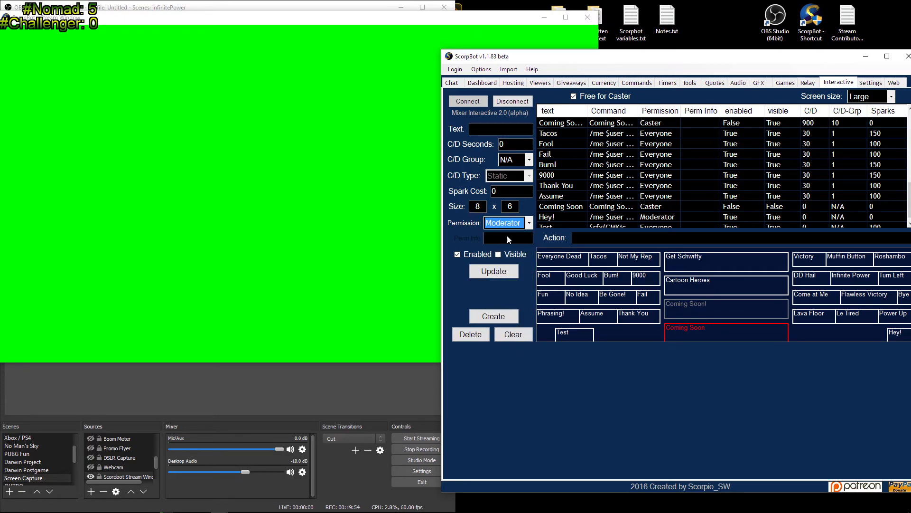
{"action": "left_click", "coordinate": [528, 224]}
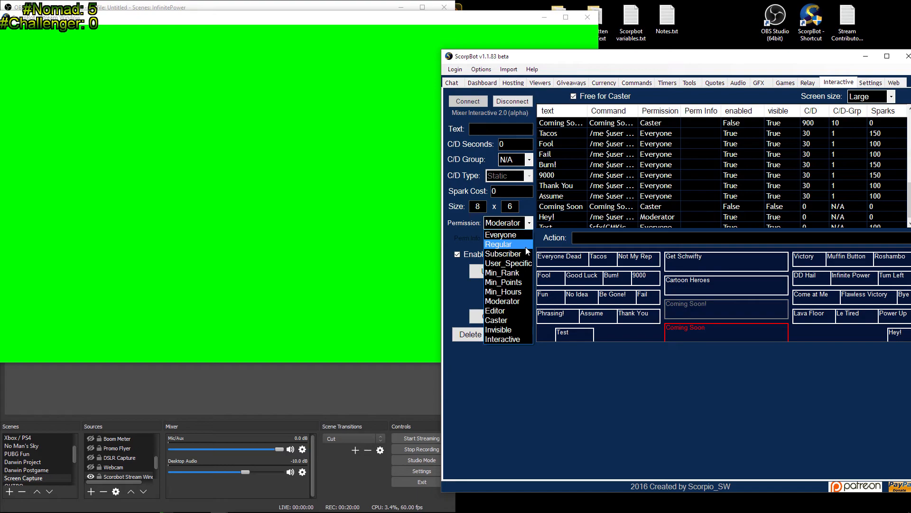
{"action": "left_click", "coordinate": [525, 236]}
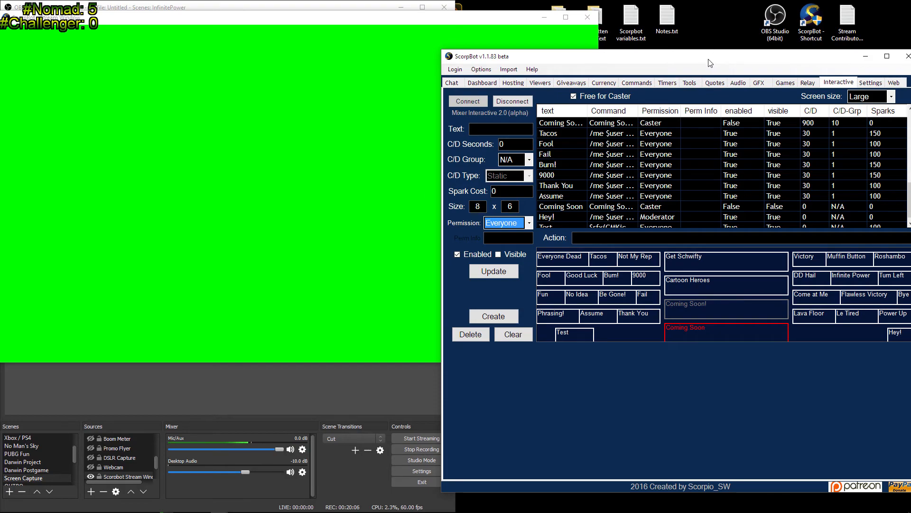
Move the ScorpBot window fully into view and examine the Infinite Power button's action, highlighting the sound file Infinite Power!.wav.
{"action": "left_click_drag", "start_coordinate": [712, 65], "coordinate": [670, 65]}
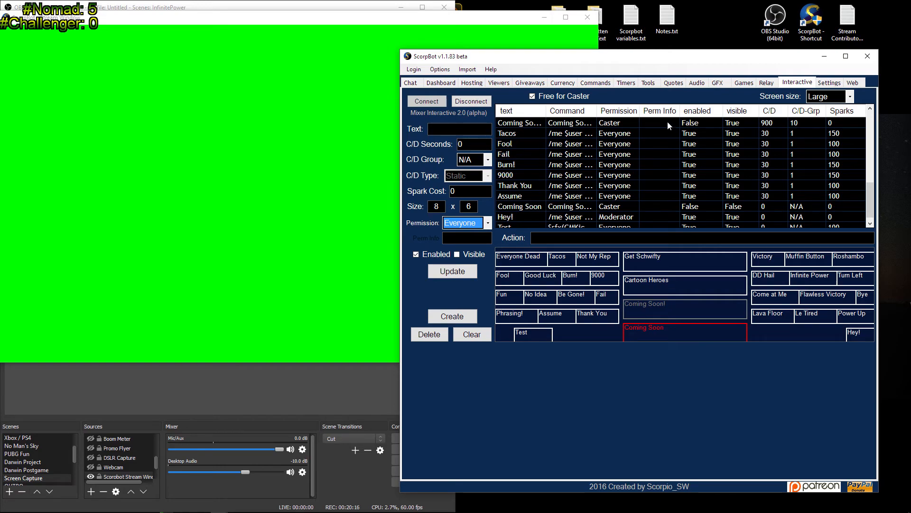
{"action": "scroll", "coordinate": [565, 208], "scroll_direction": "down", "scroll_amount": 5}
{"action": "scroll", "coordinate": [565, 208], "scroll_direction": "up", "scroll_amount": 2}
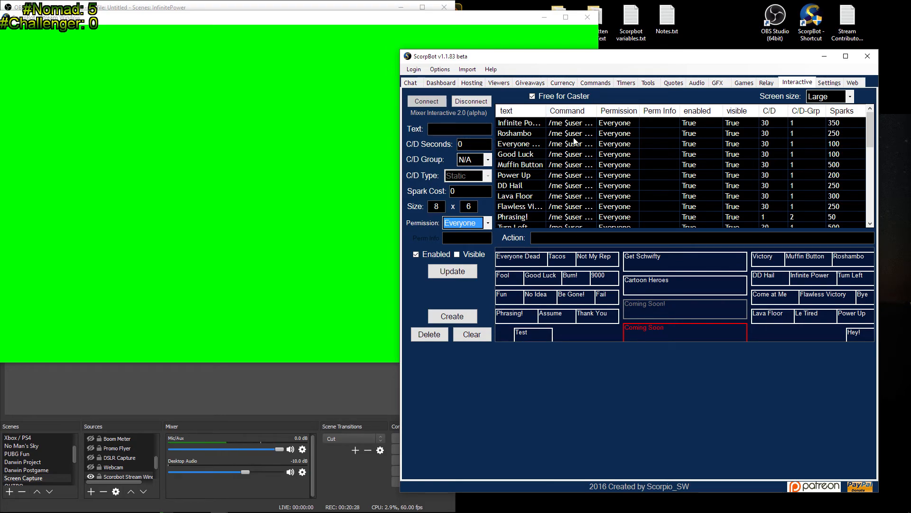
{"action": "left_click", "coordinate": [576, 126]}
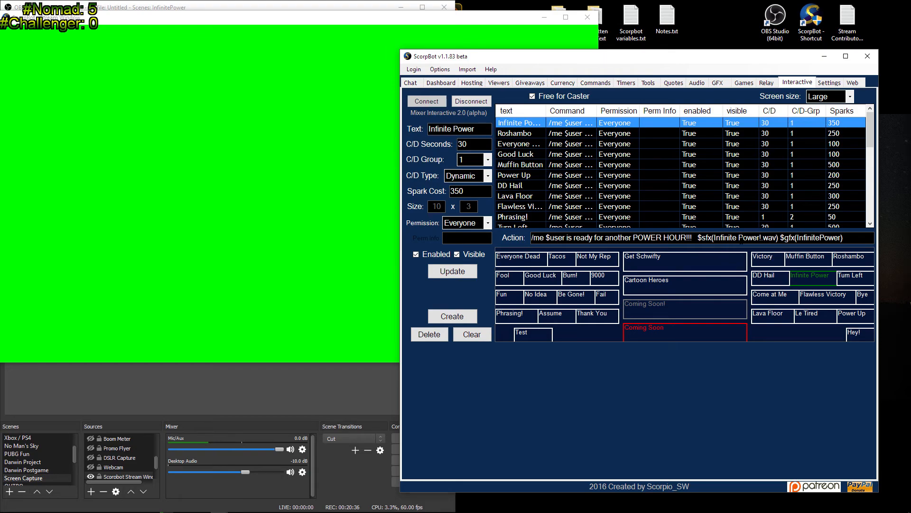
{"action": "left_click_drag", "start_coordinate": [777, 237], "coordinate": [714, 237]}
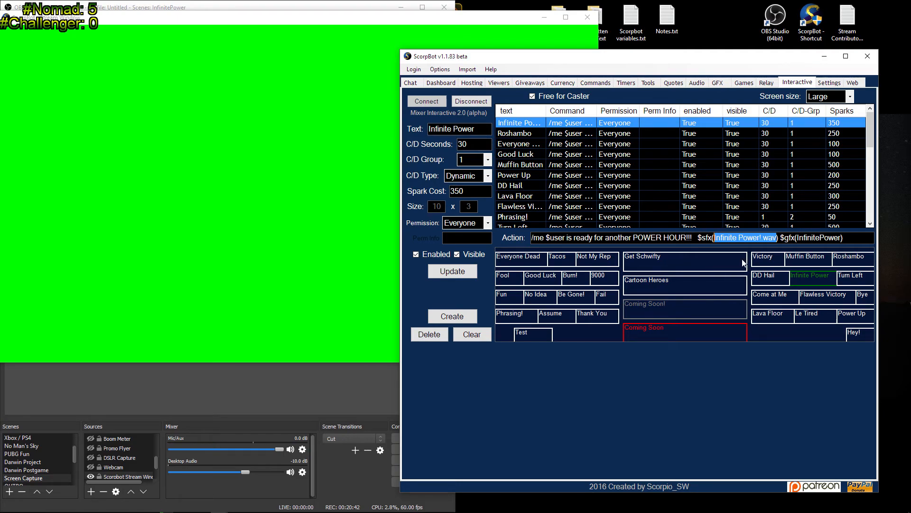
Highlight the InfinitePower animation name in the Infinite Power button's action and look it up among the GFX animations.
{"action": "left_click_drag", "start_coordinate": [842, 237], "coordinate": [798, 238]}
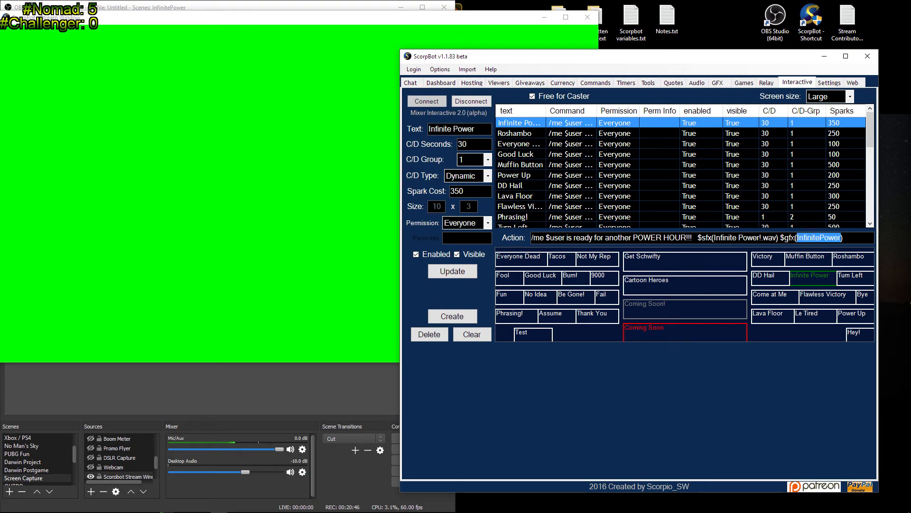
{"action": "left_click", "coordinate": [719, 84]}
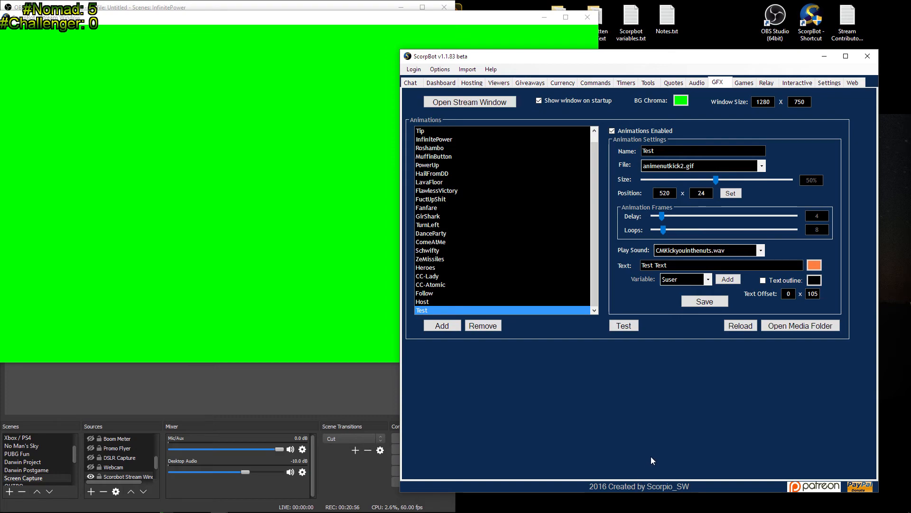
{"action": "left_click", "coordinate": [797, 82]}
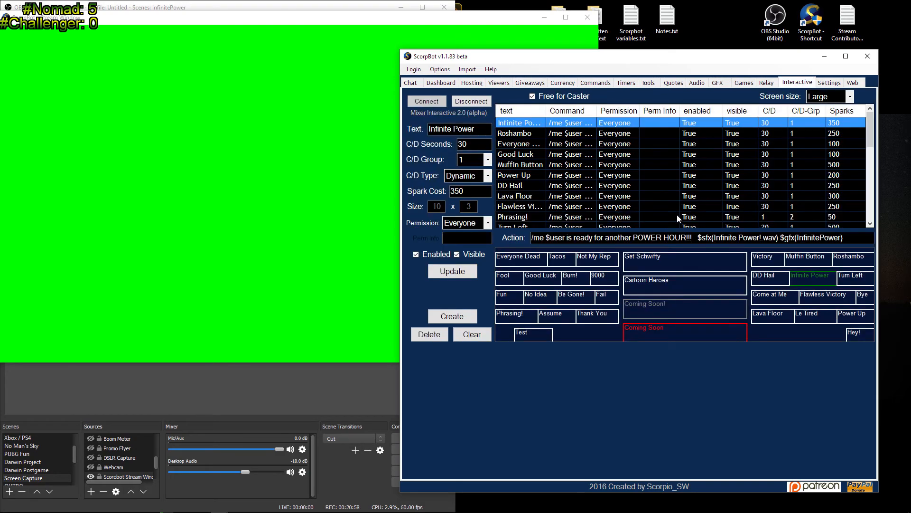
Disconnect Mixer Interactive, turn off the Test button's visibility and update the button.
{"action": "left_click", "coordinate": [464, 102]}
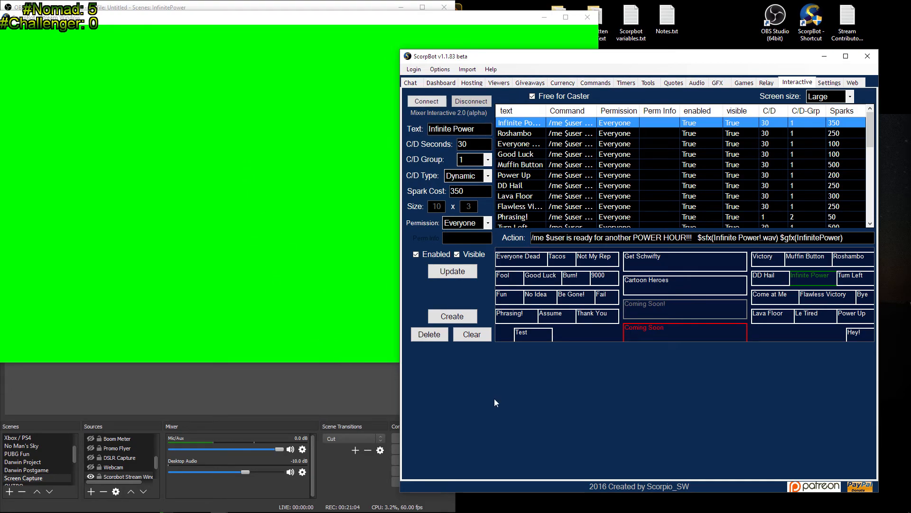
{"action": "left_click", "coordinate": [528, 335]}
{"action": "left_click", "coordinate": [457, 254]}
{"action": "left_click", "coordinate": [458, 273]}
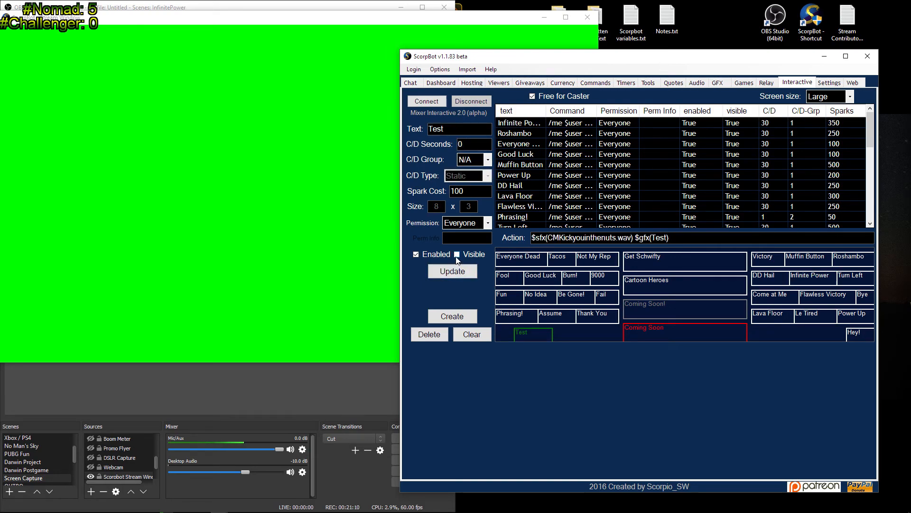
Update the Coming Soon! button with Enabled turned off, and update the Test button with Visible turned off.
{"action": "left_click", "coordinate": [666, 312]}
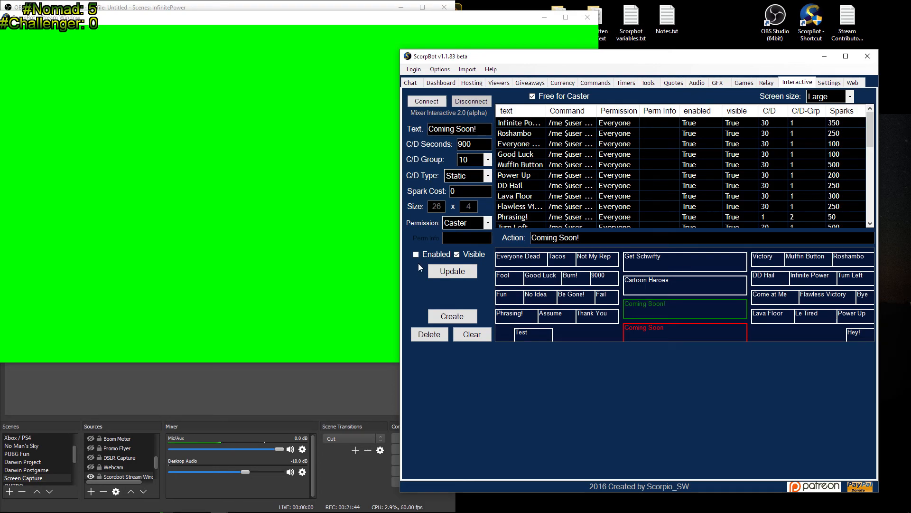
{"action": "left_click", "coordinate": [457, 276]}
{"action": "left_click", "coordinate": [539, 335]}
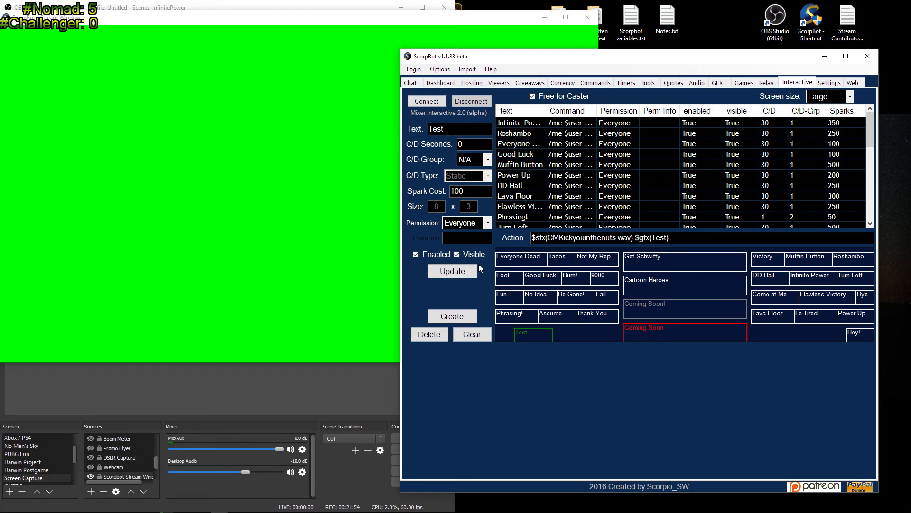
{"action": "left_click", "coordinate": [459, 256]}
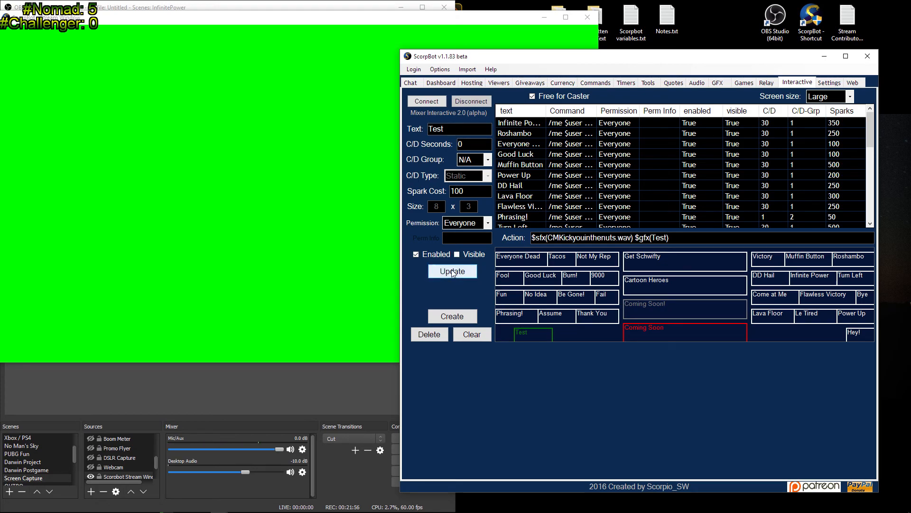
{"action": "left_click", "coordinate": [468, 266]}
Shift the Test button slightly within the button layout and delete it.
{"action": "left_click_drag", "start_coordinate": [534, 335], "coordinate": [553, 341]}
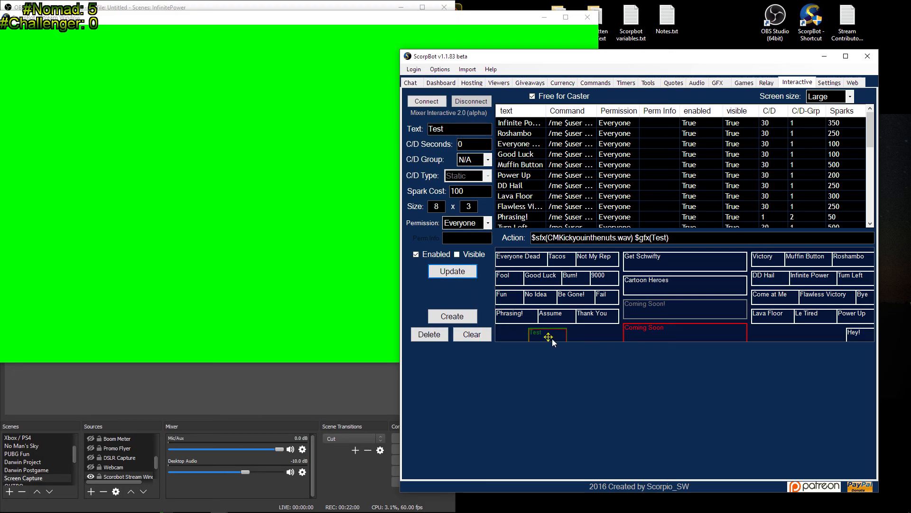
{"action": "left_click", "coordinate": [433, 337]}
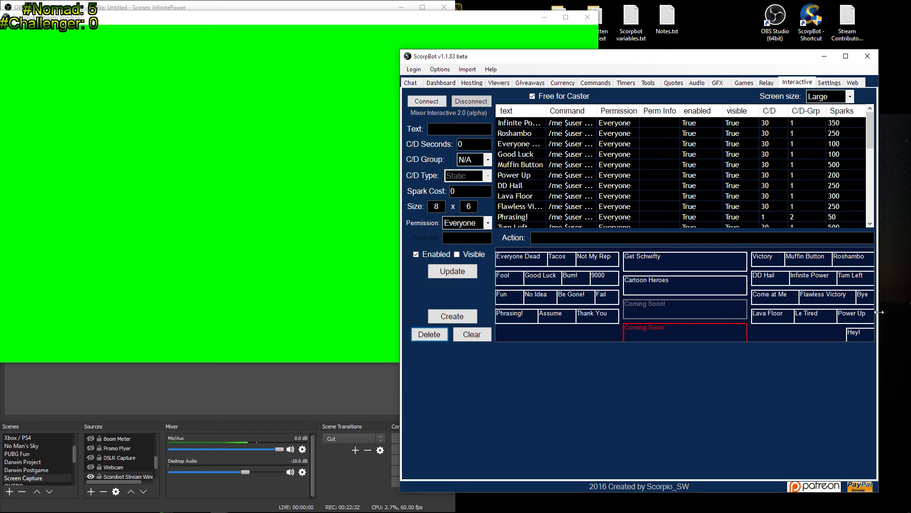
Review the spark cost, cooldown group choices and cooldown seconds available for a new button, leaving the group at N/A.
{"action": "left_click", "coordinate": [470, 191]}
{"action": "key", "text": "shift+Tab"}
{"action": "key", "text": "shift+Tab"}
{"action": "left_click", "coordinate": [488, 160]}
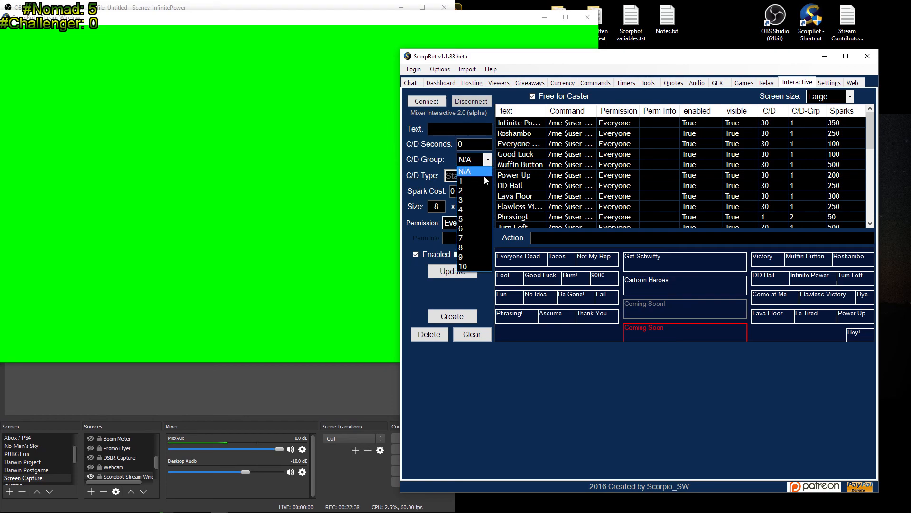
{"action": "left_click", "coordinate": [479, 171]}
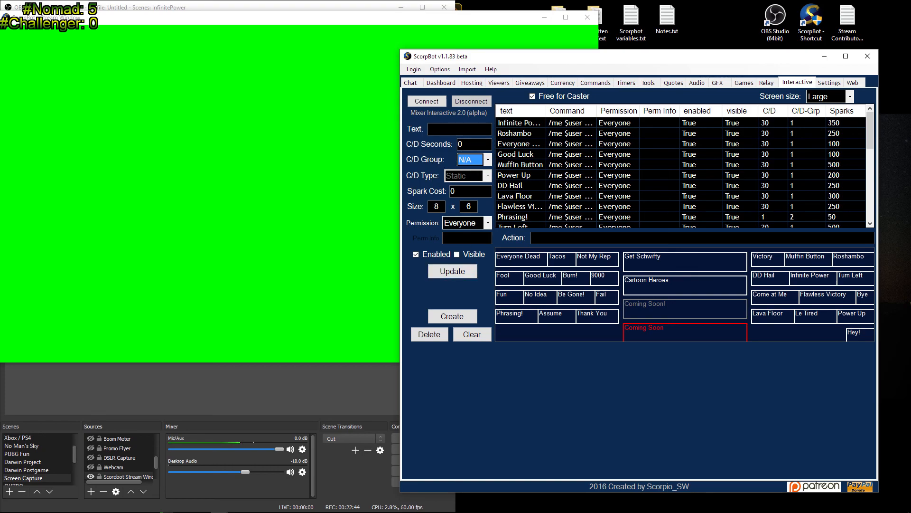
{"action": "left_click", "coordinate": [488, 161]}
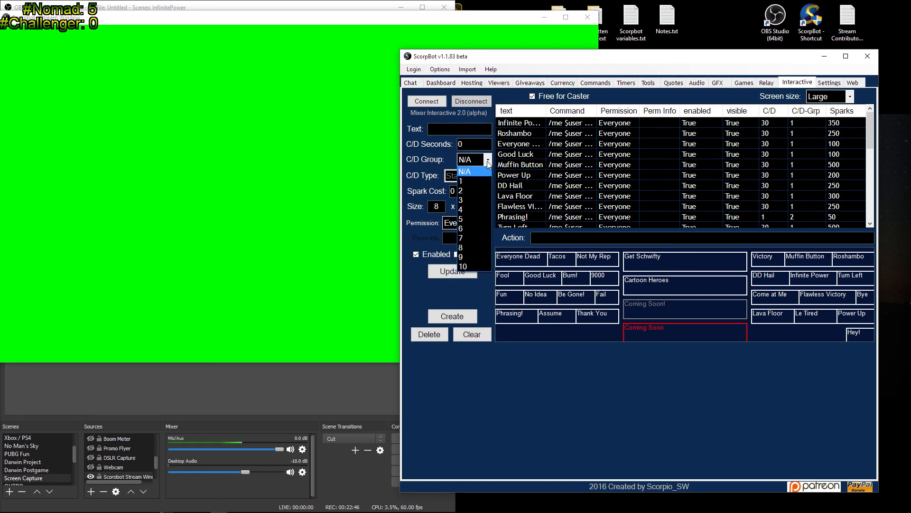
{"action": "key", "text": "Escape"}
{"action": "key", "text": "shift+Tab"}
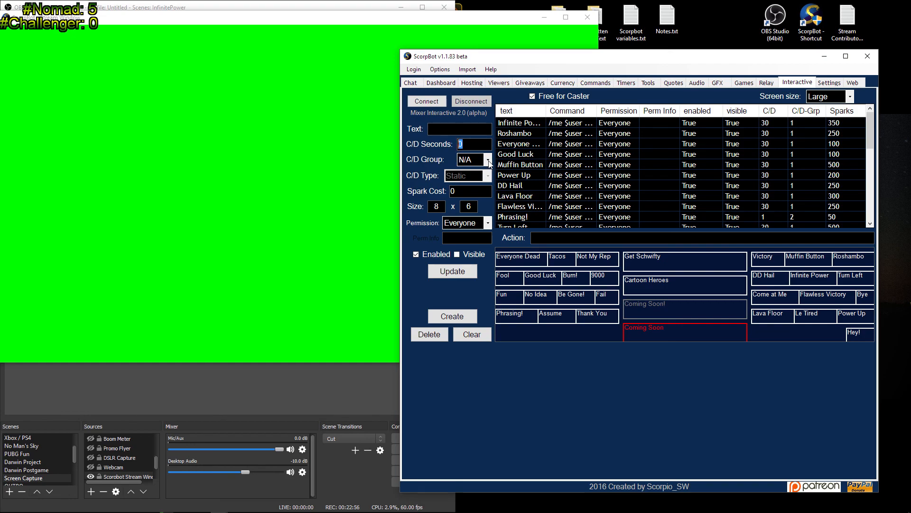
Move the green stream window almost off the screen and place the ScorpBot window beside OBS, uncovering the OBS controls.
{"action": "left_click_drag", "start_coordinate": [681, 60], "coordinate": [622, 52]}
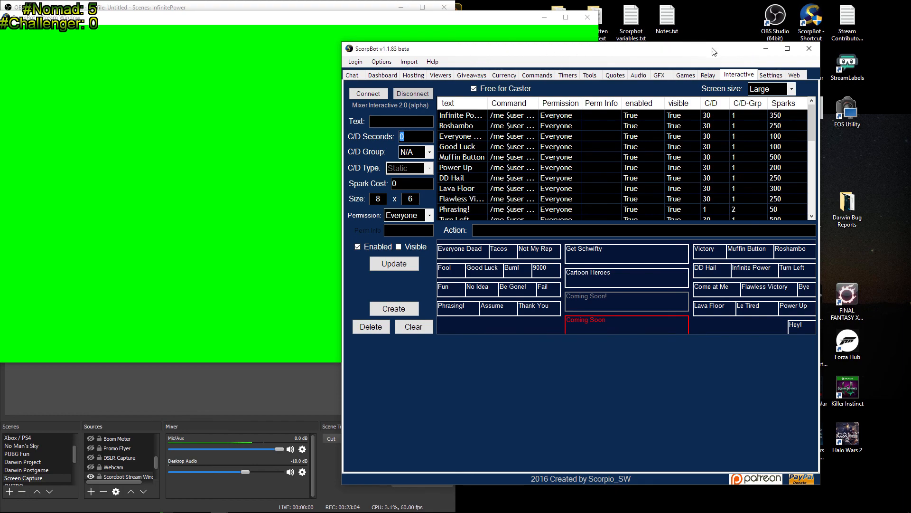
{"action": "left_click_drag", "start_coordinate": [492, 19], "coordinate": [829, 29]}
{"action": "left_click_drag", "start_coordinate": [343, 34], "coordinate": [903, 56]}
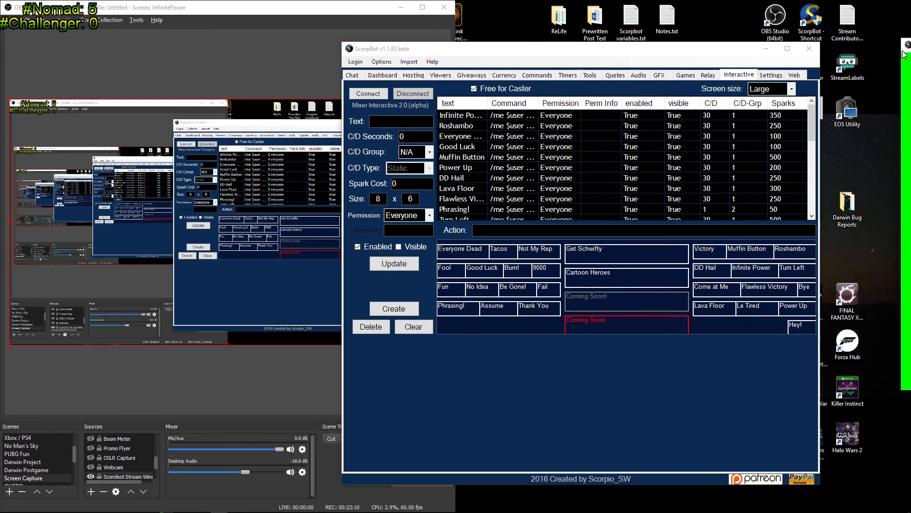
{"action": "left_click_drag", "start_coordinate": [563, 54], "coordinate": [651, 38]}
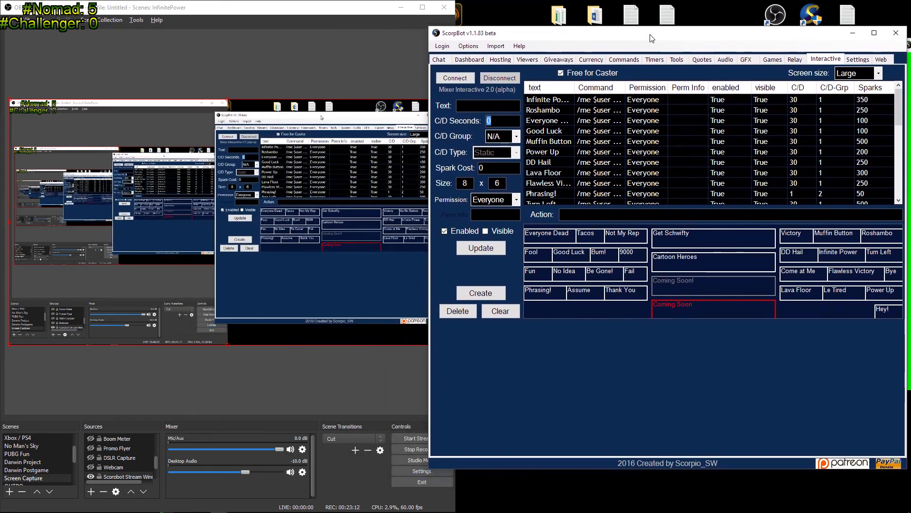
{"action": "left_click", "coordinate": [273, 401]}
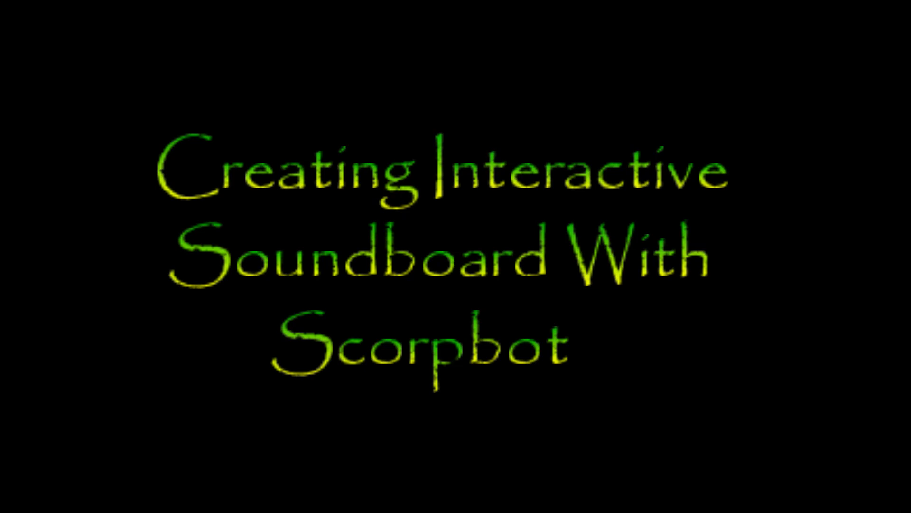